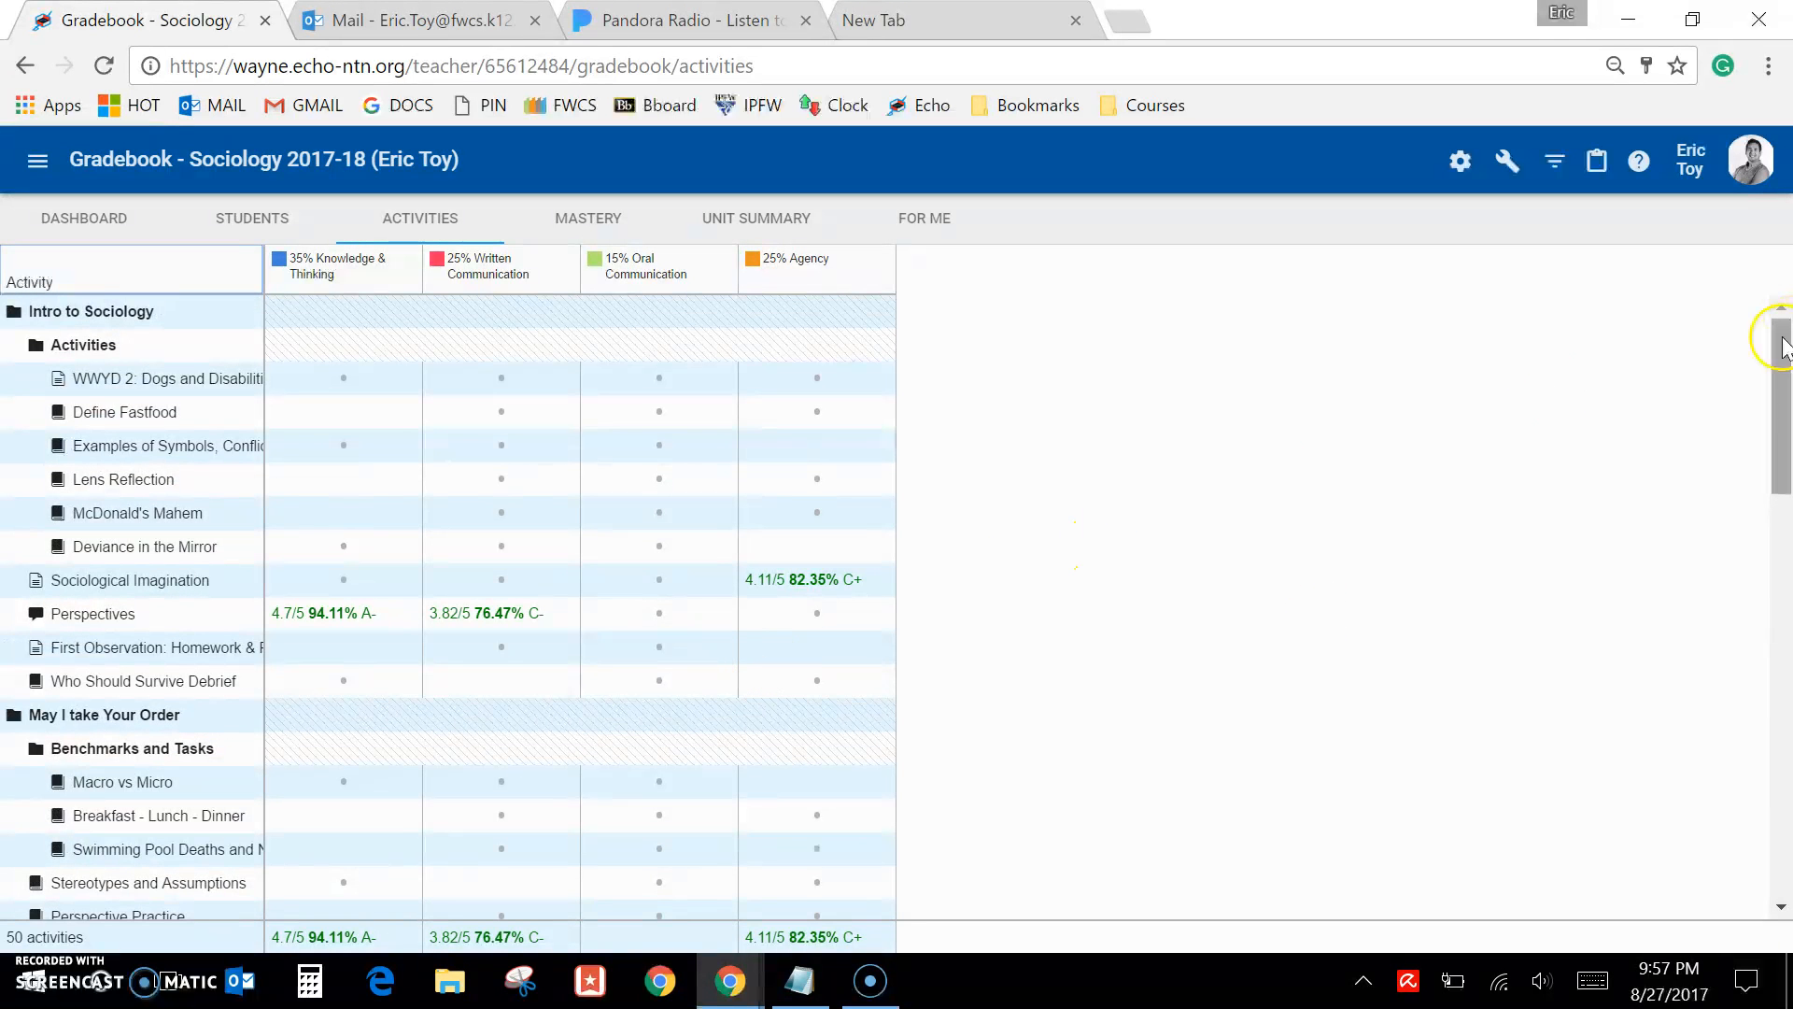
drag(1785, 348, 1786, 279)
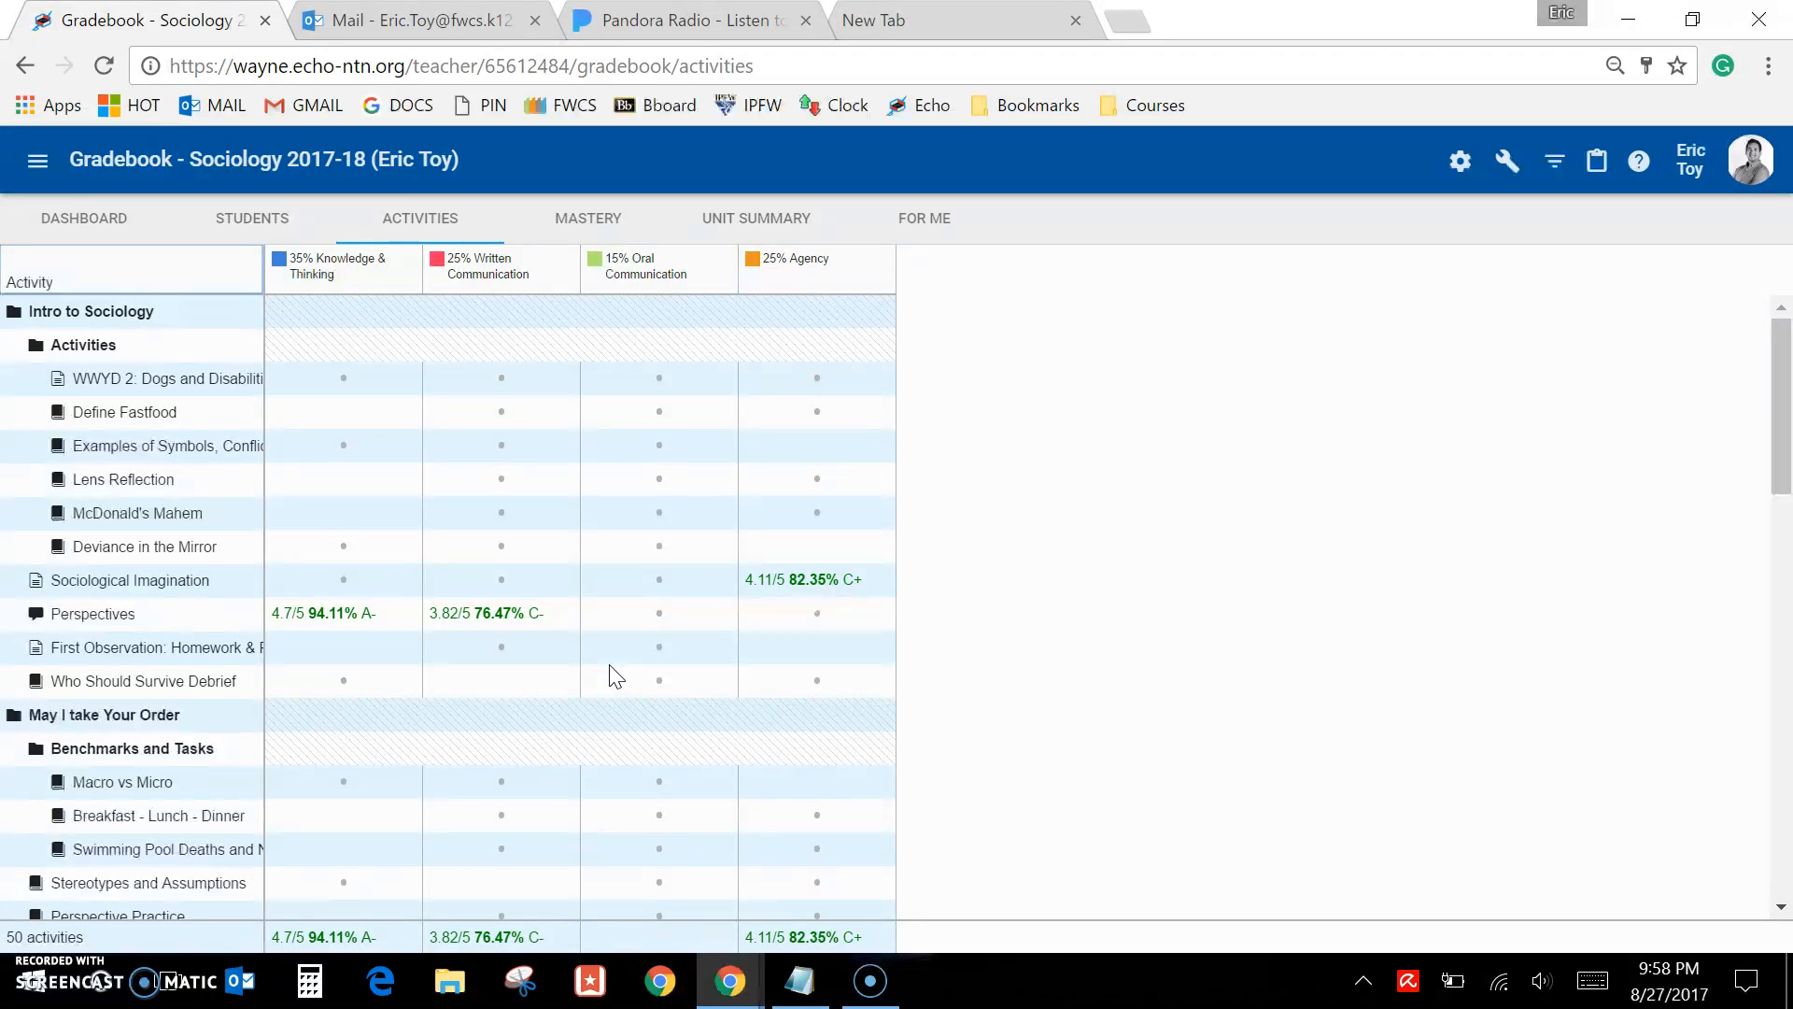
click(560, 681)
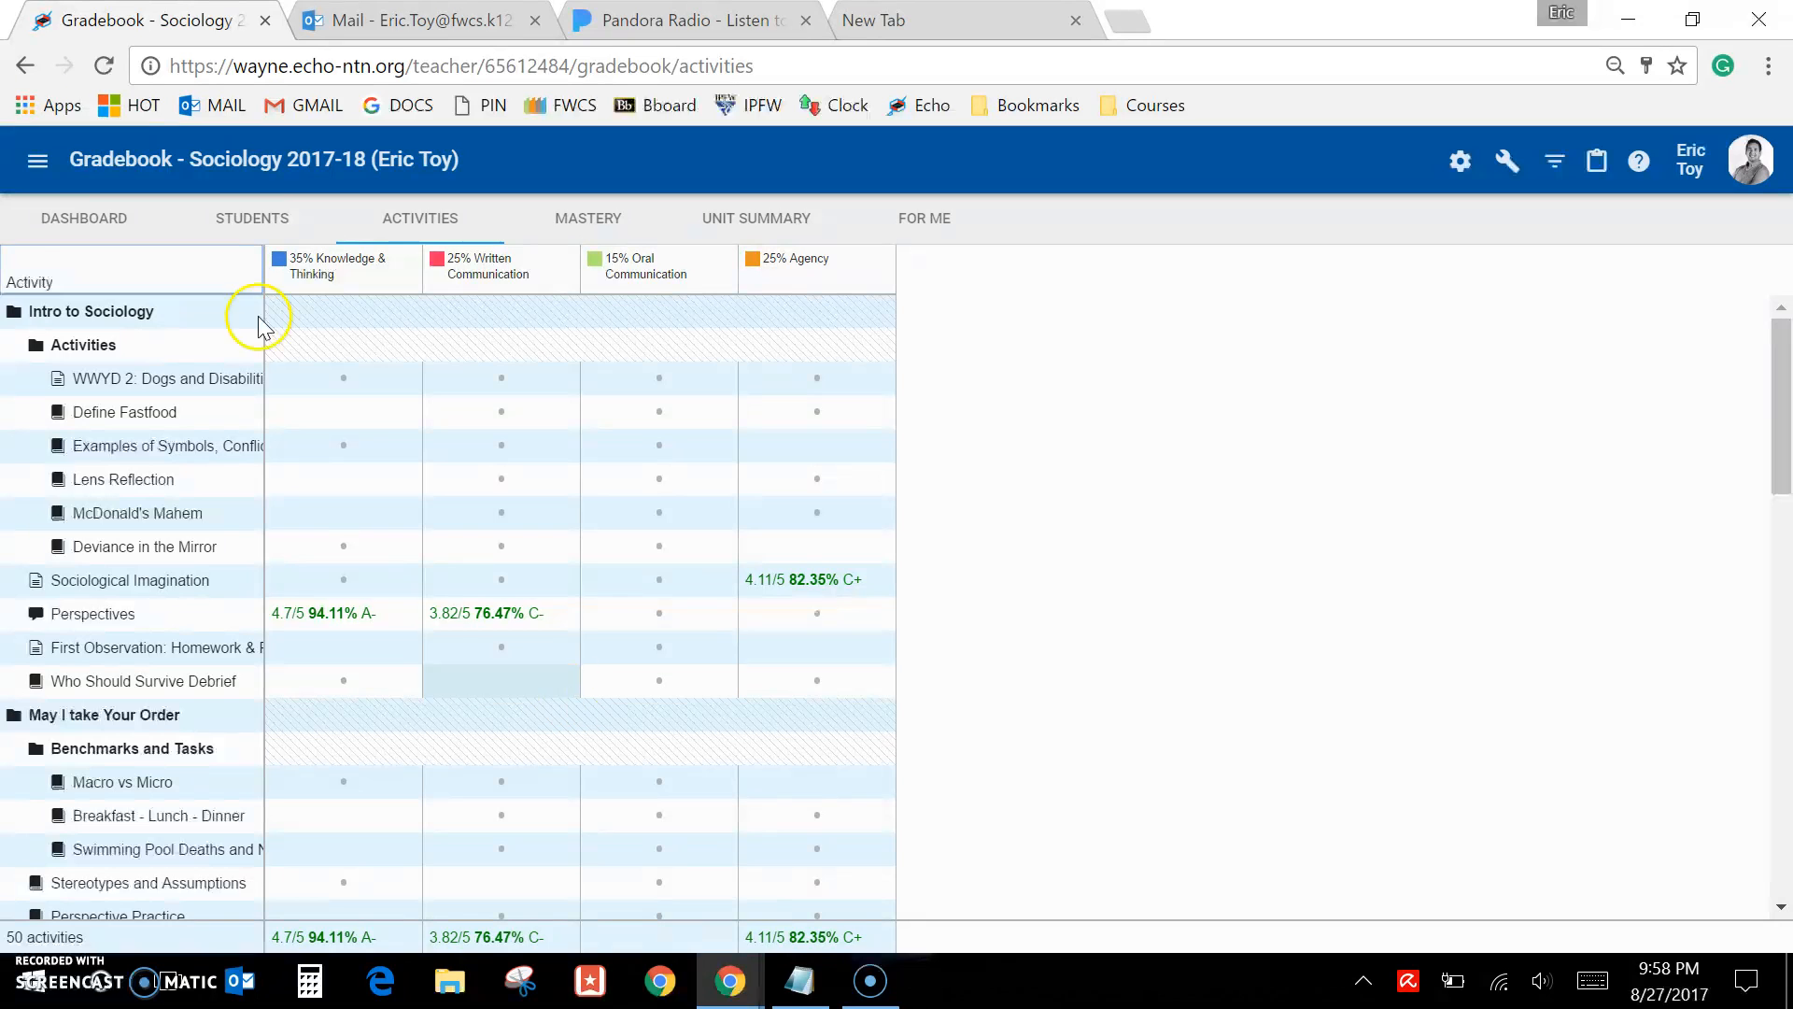
click(42, 166)
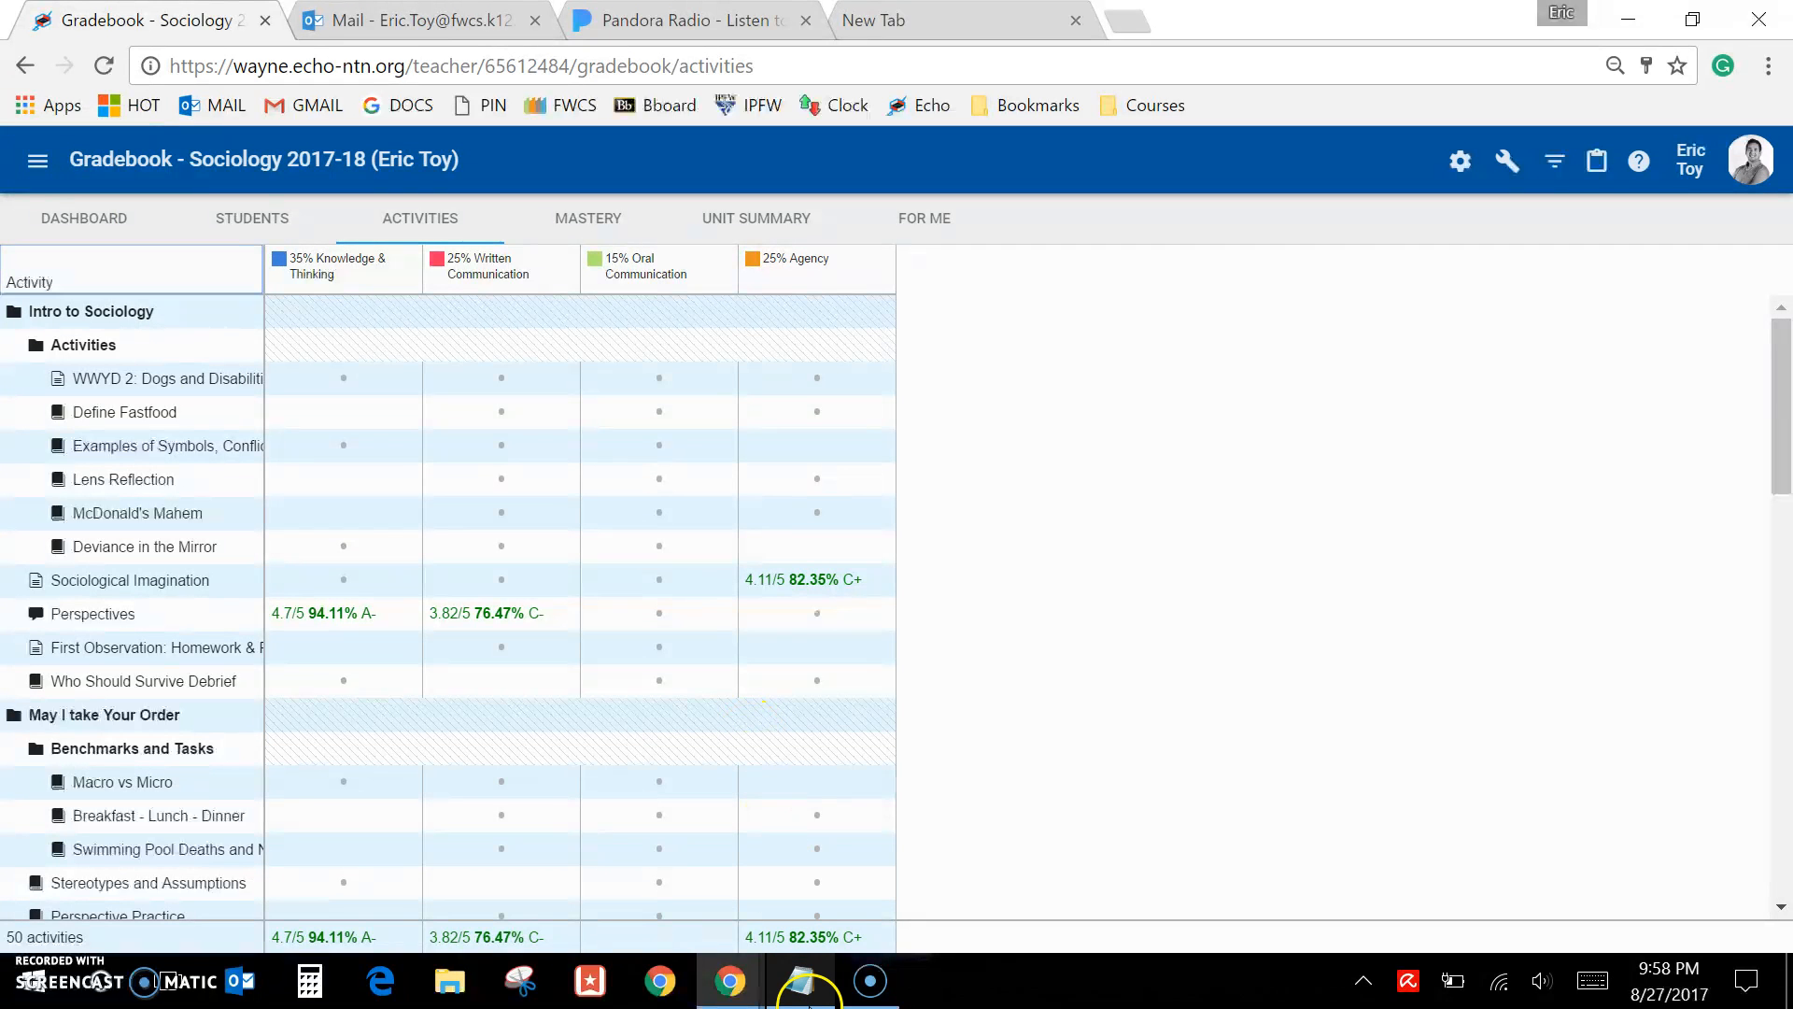
Switch to Notepad, highlight and review the list of six activity titles, and return to the gradebook
click(804, 998)
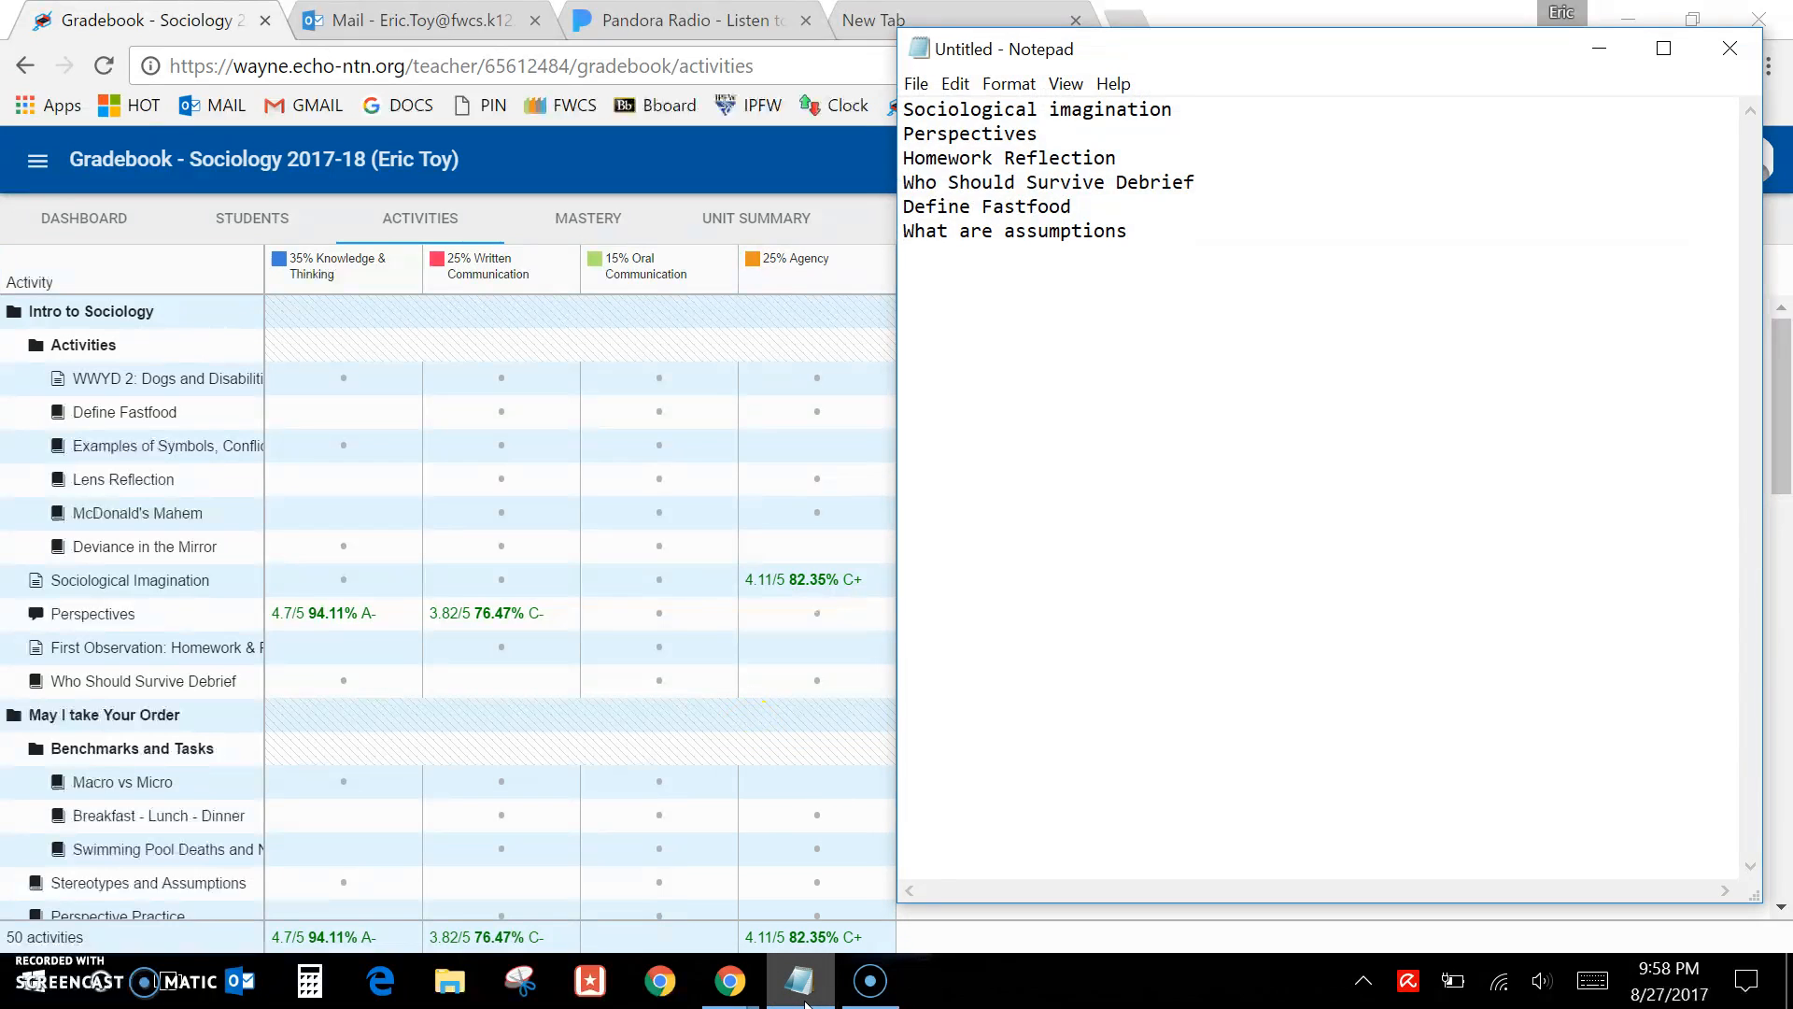
click(1147, 234)
drag(1147, 234, 853, 100)
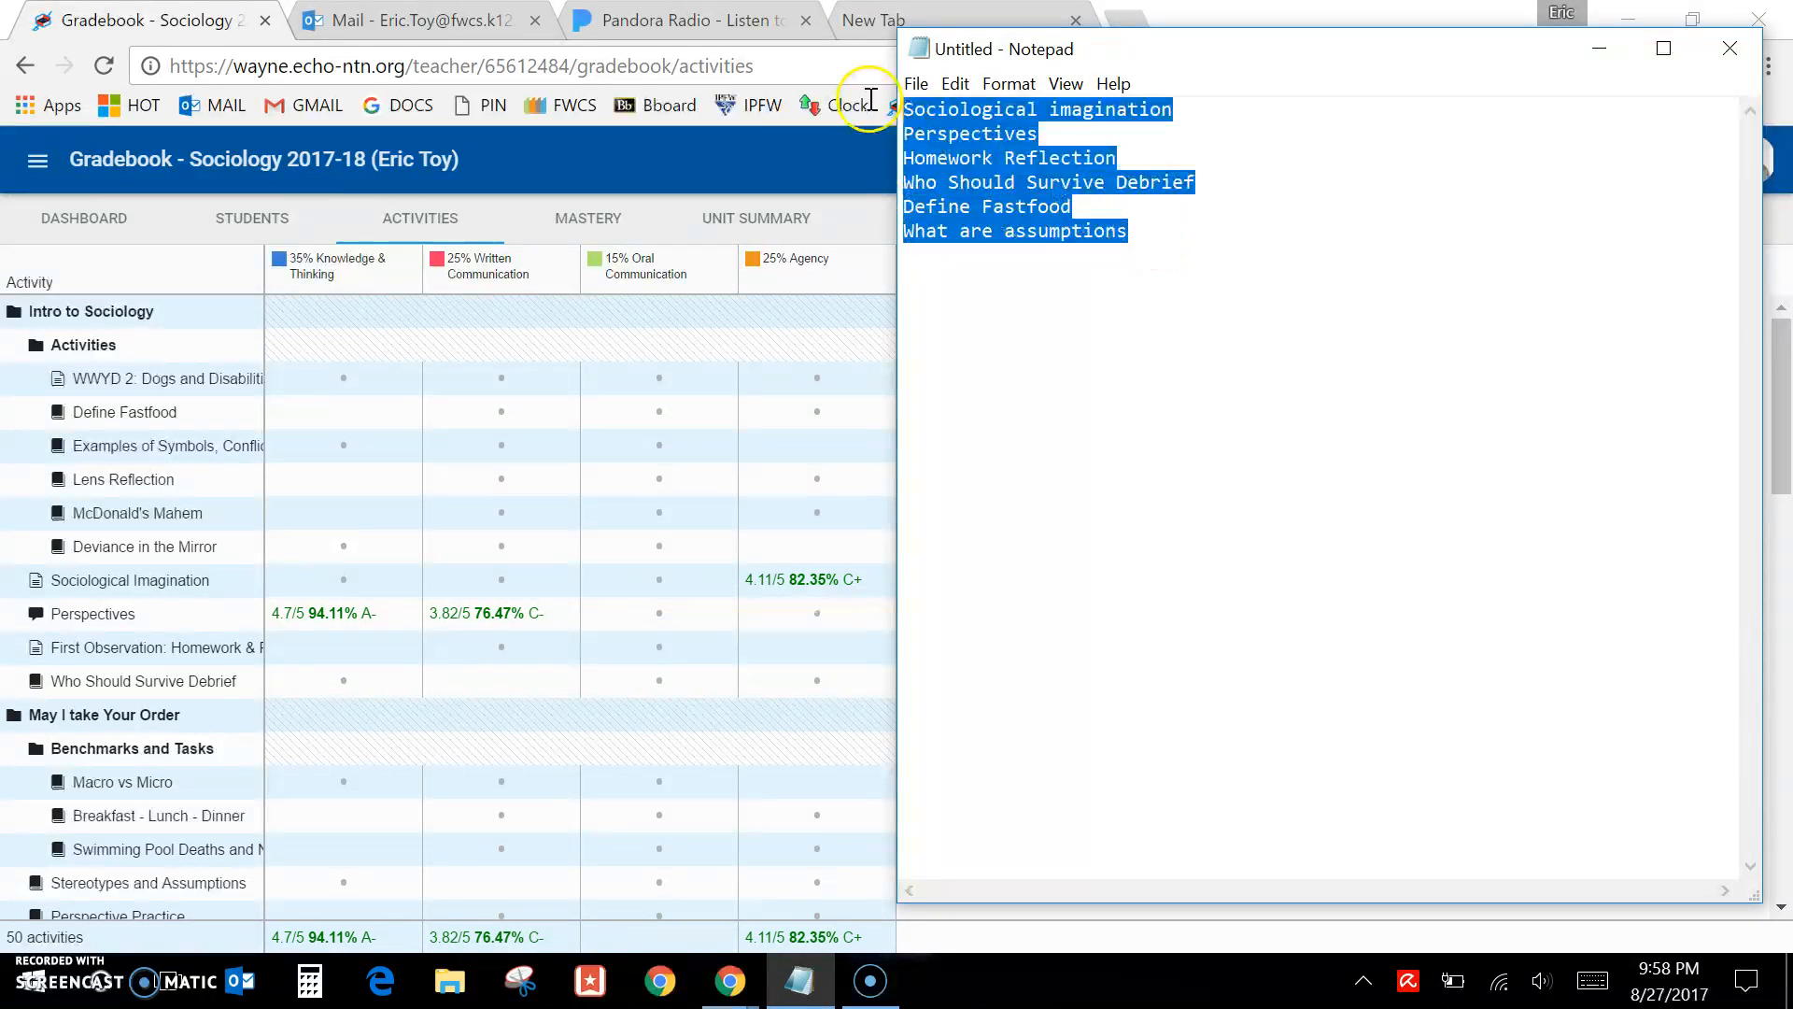
right_click(1002, 244)
click(1599, 49)
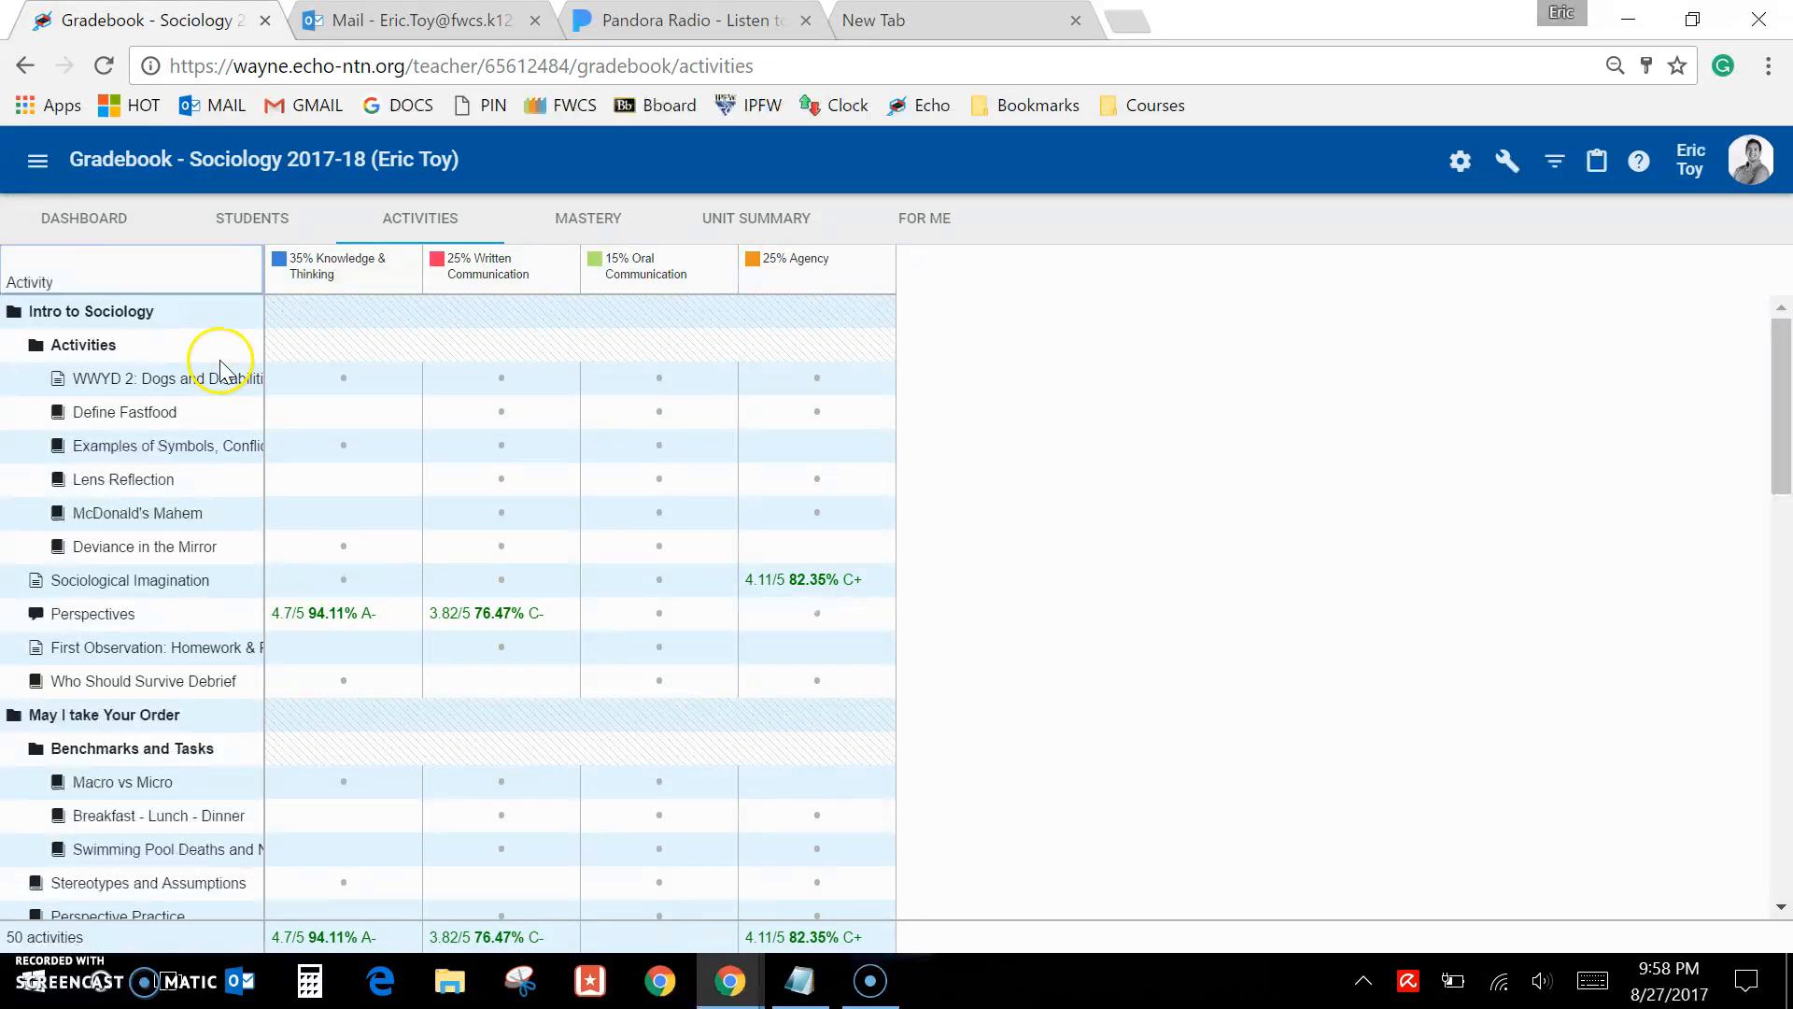
Open the Sociology 2017-18 course in the Editor and show its activity list
click(38, 164)
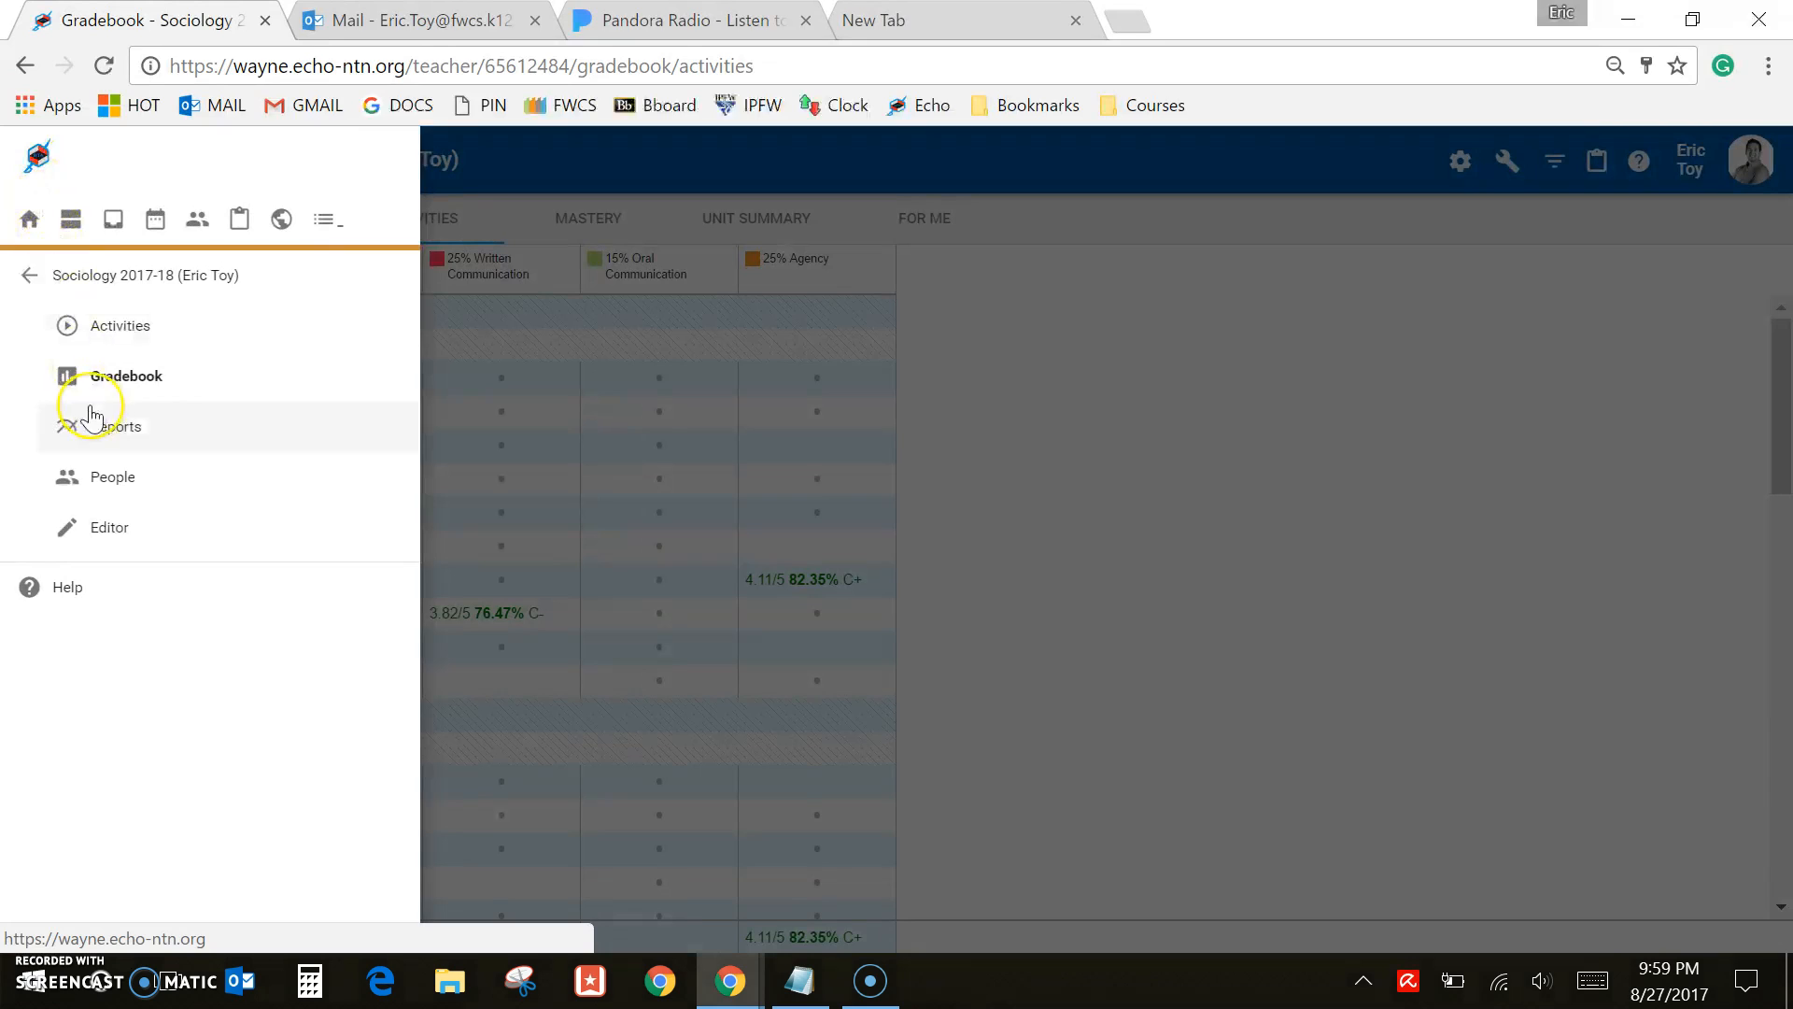
click(116, 392)
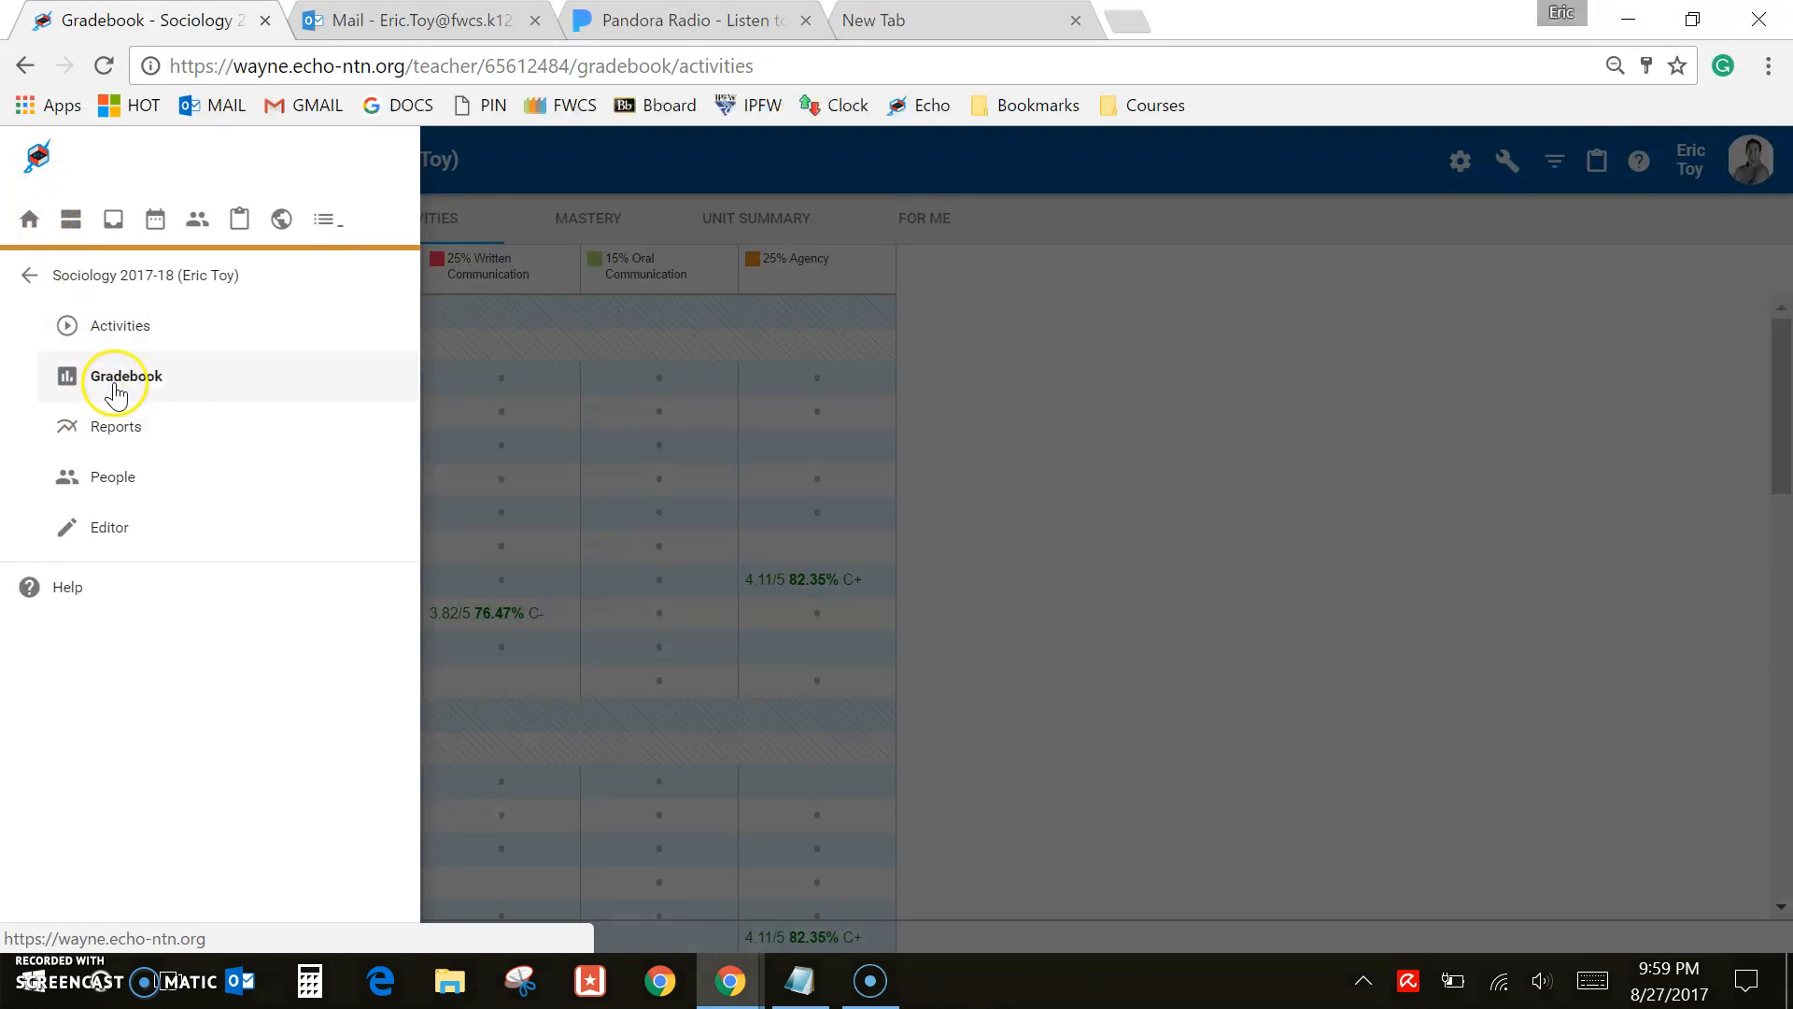
click(124, 534)
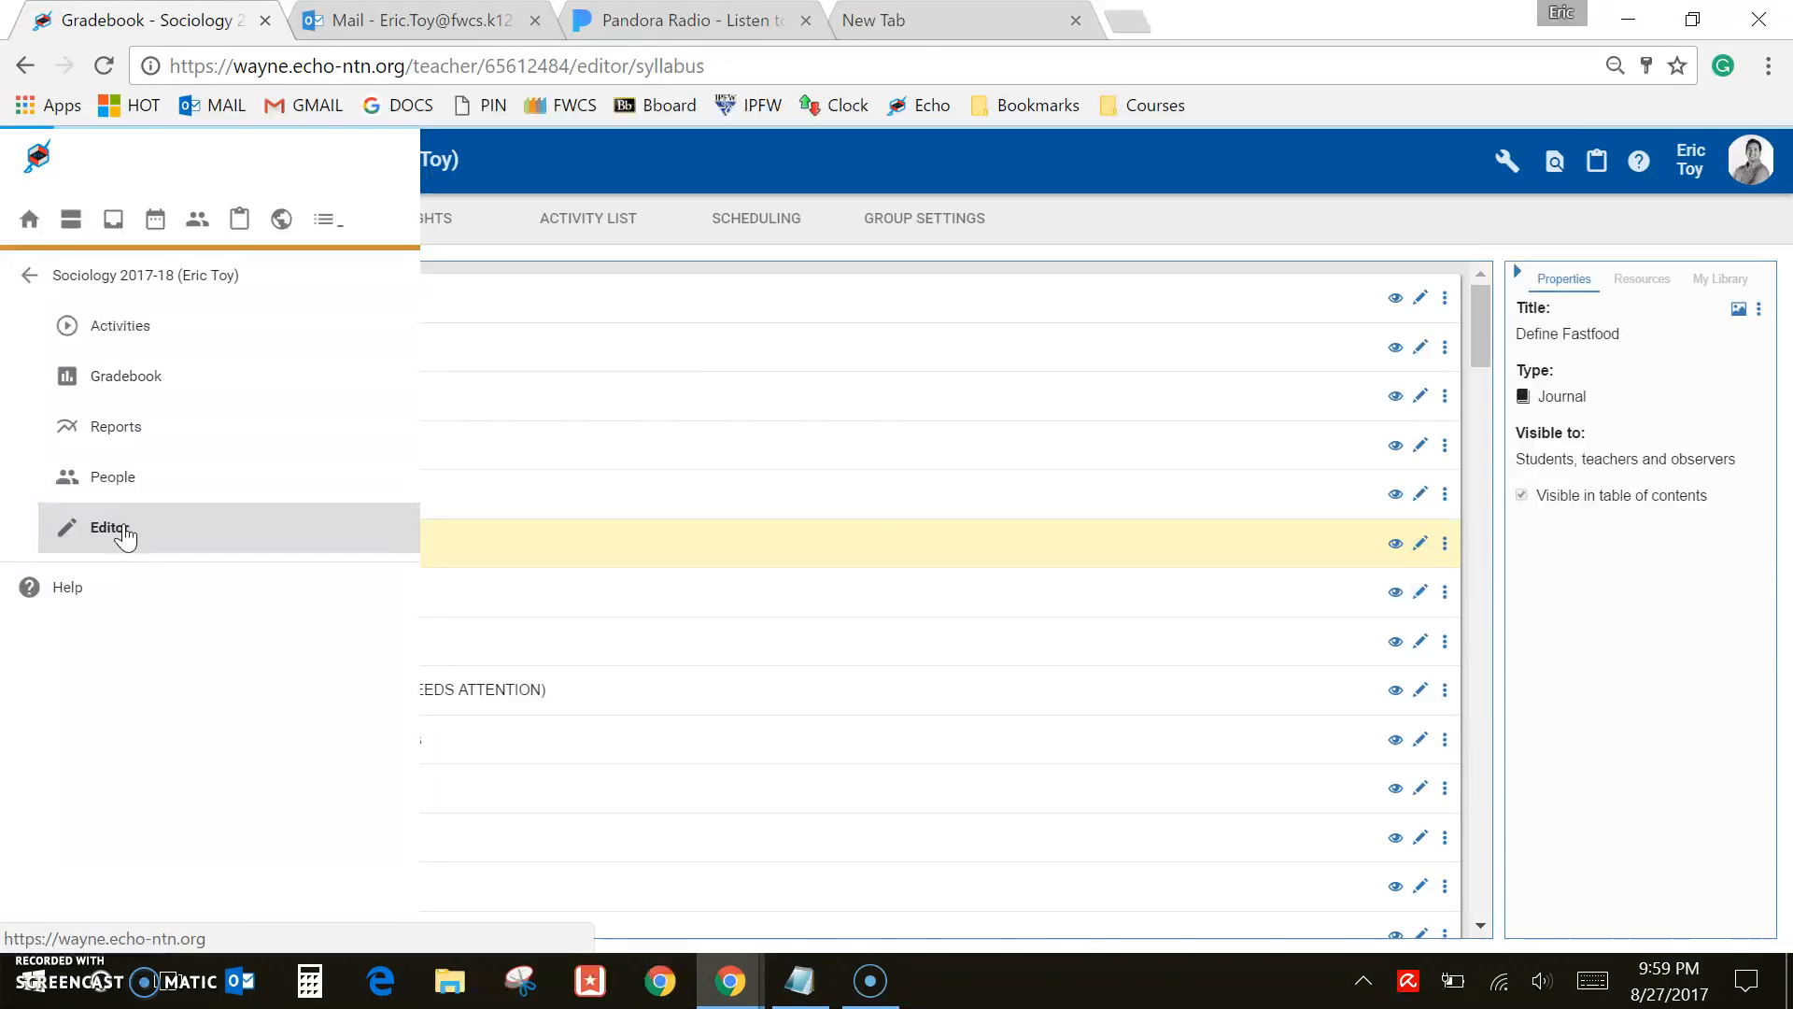
click(129, 530)
click(577, 221)
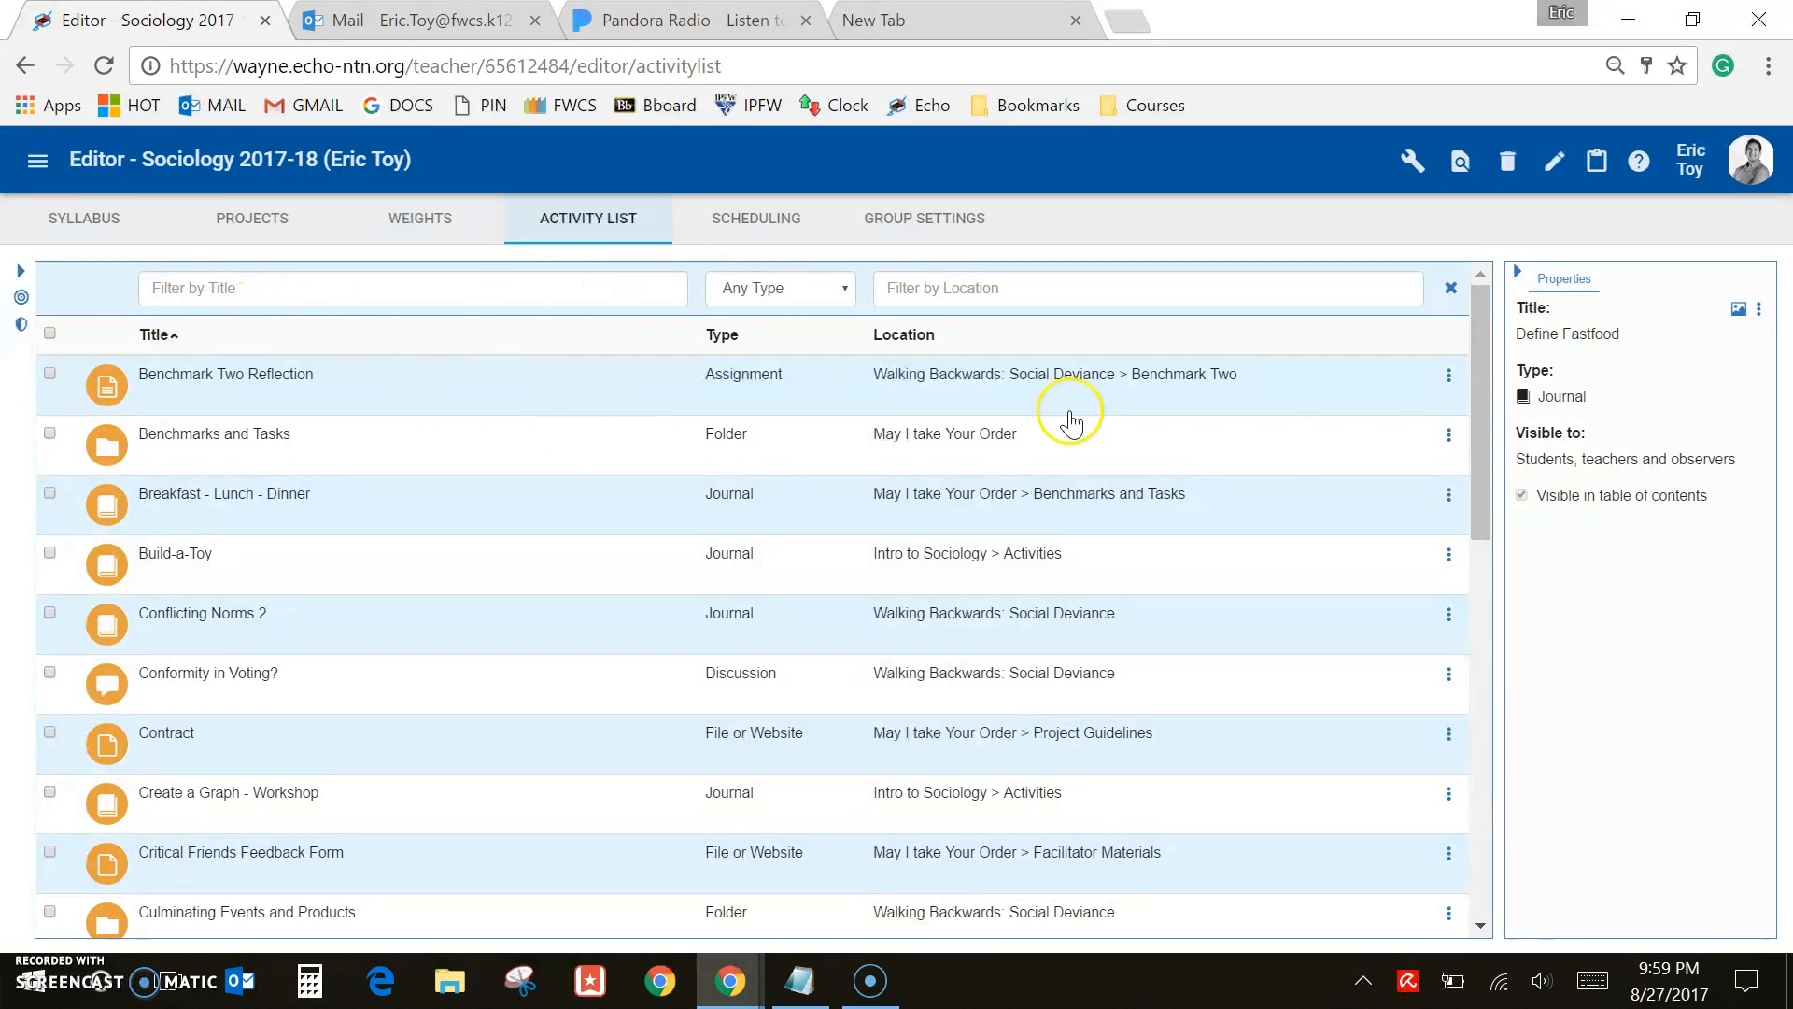
Select every activity in the course's activity list
drag(1481, 483, 1550, 467)
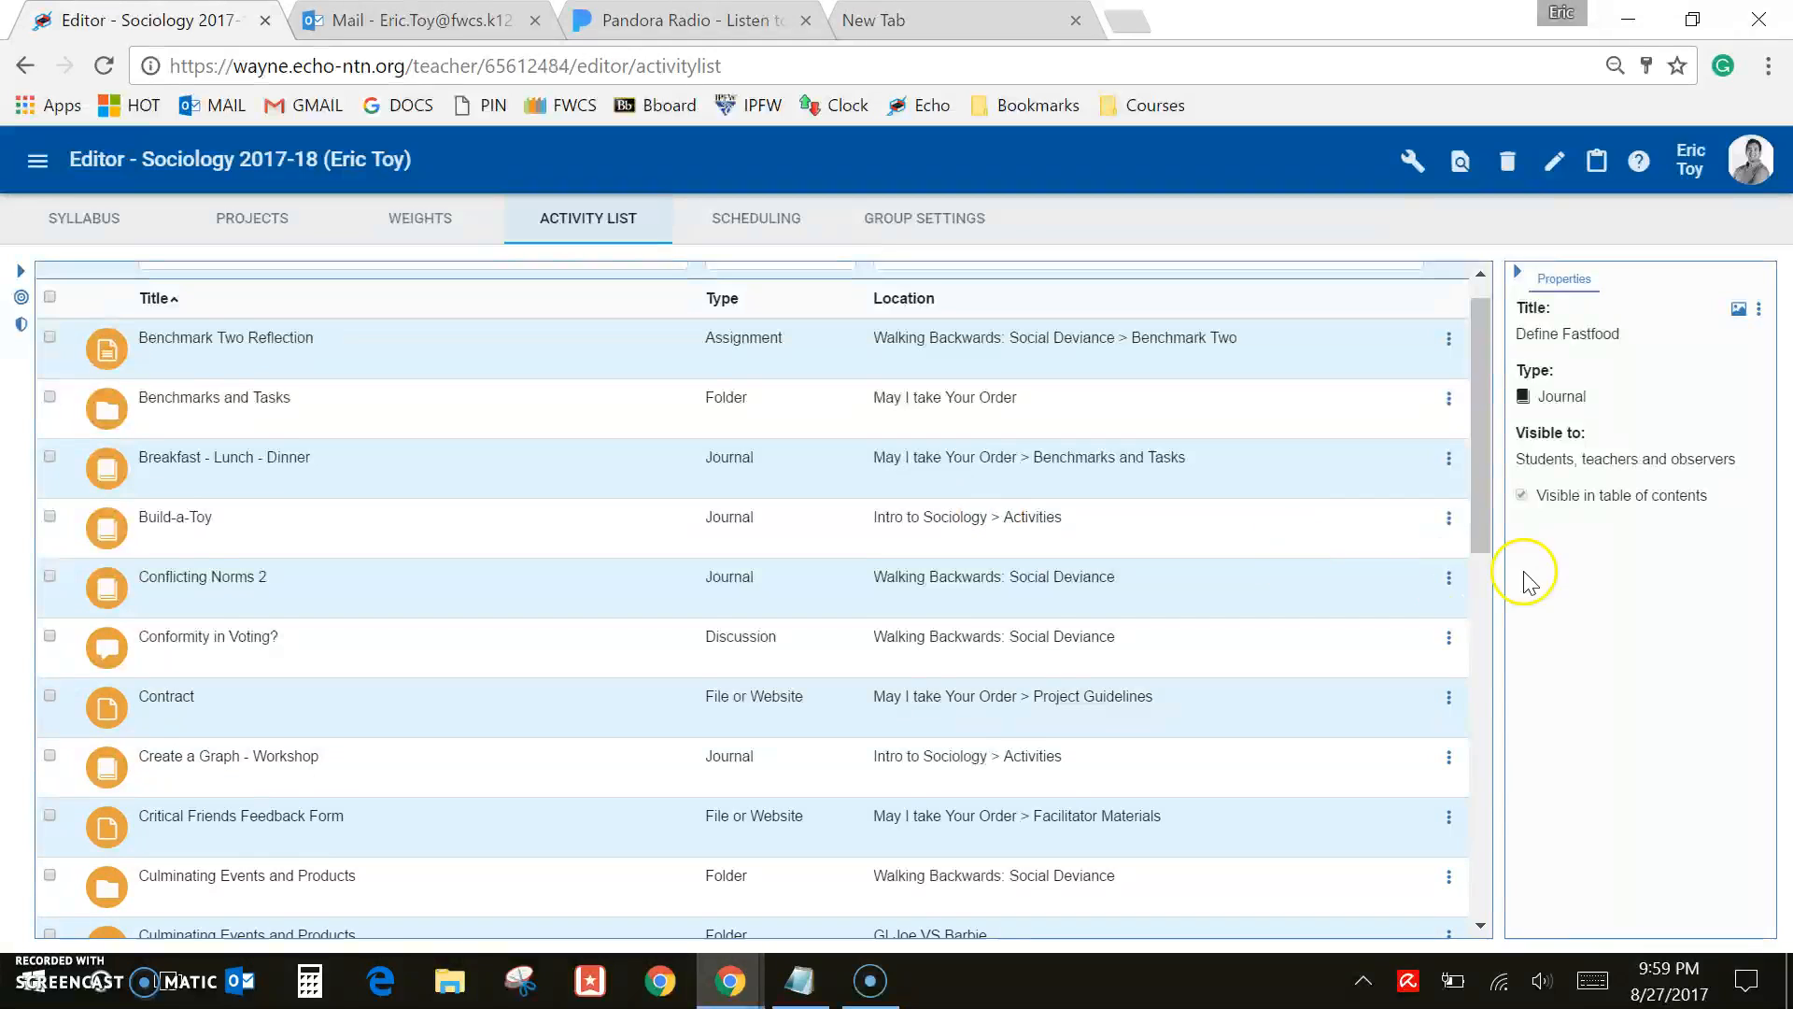
scroll(1483, 505, up, 1)
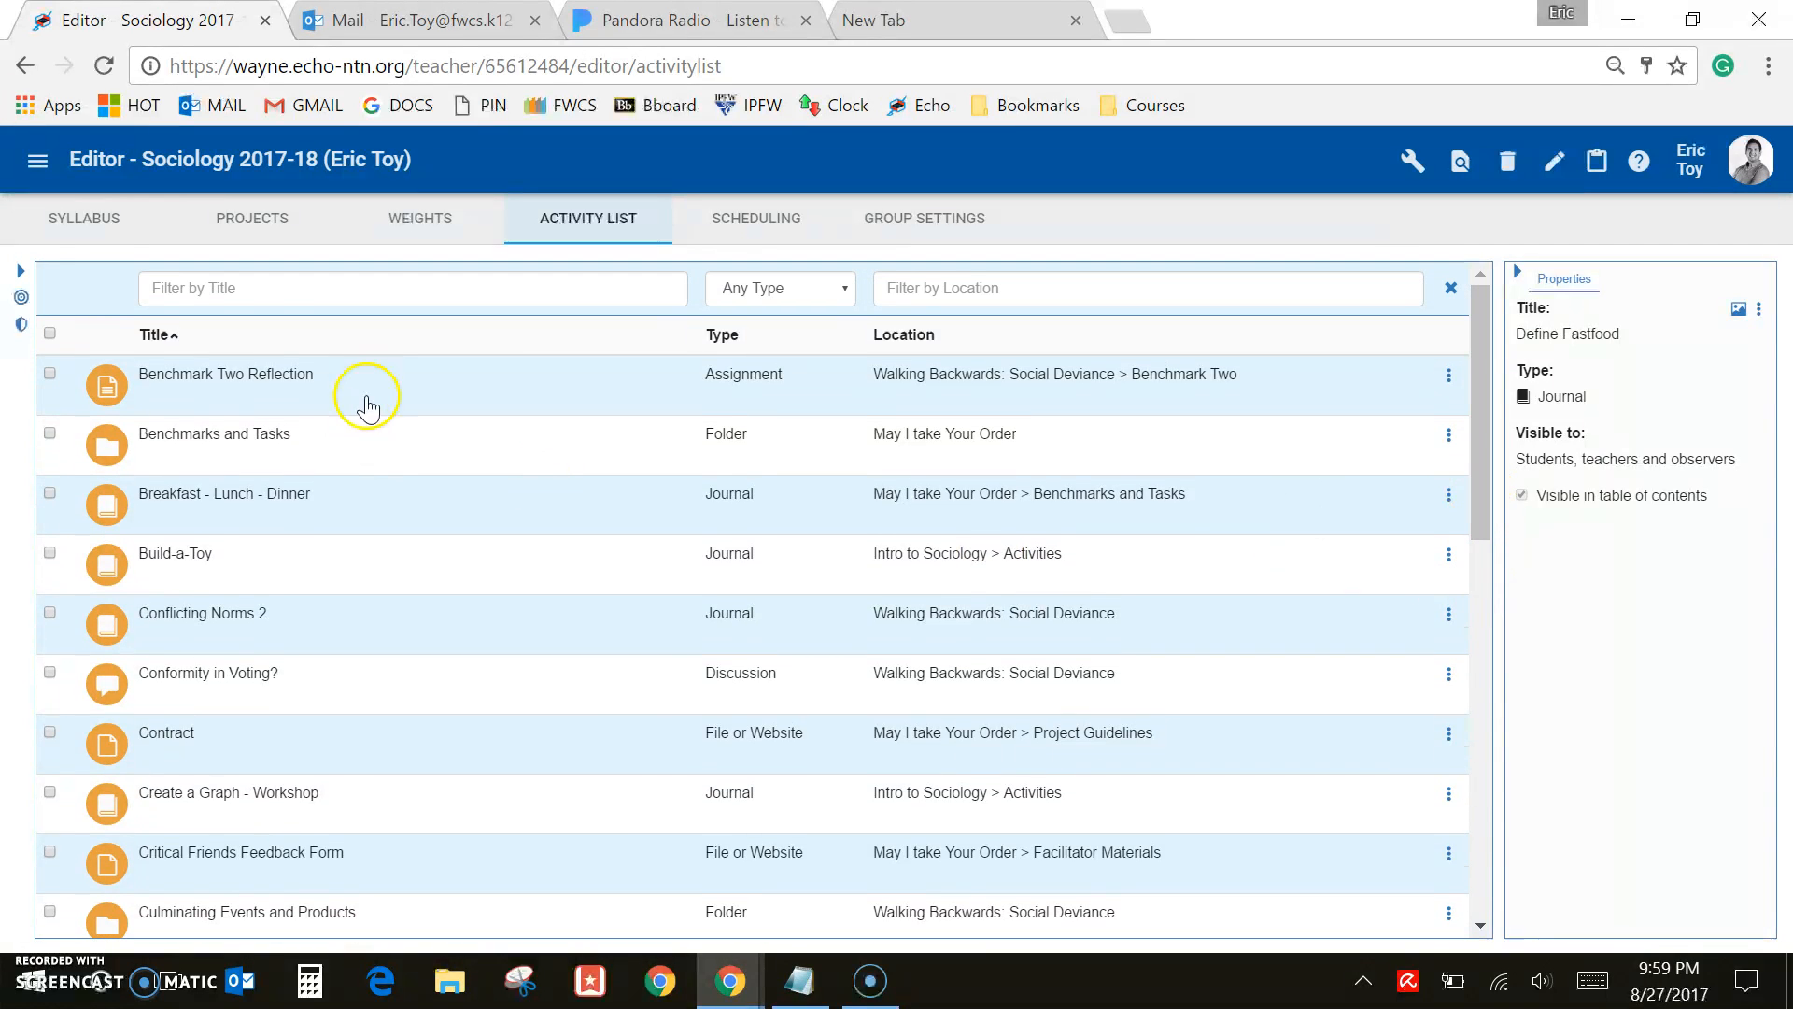
click(50, 333)
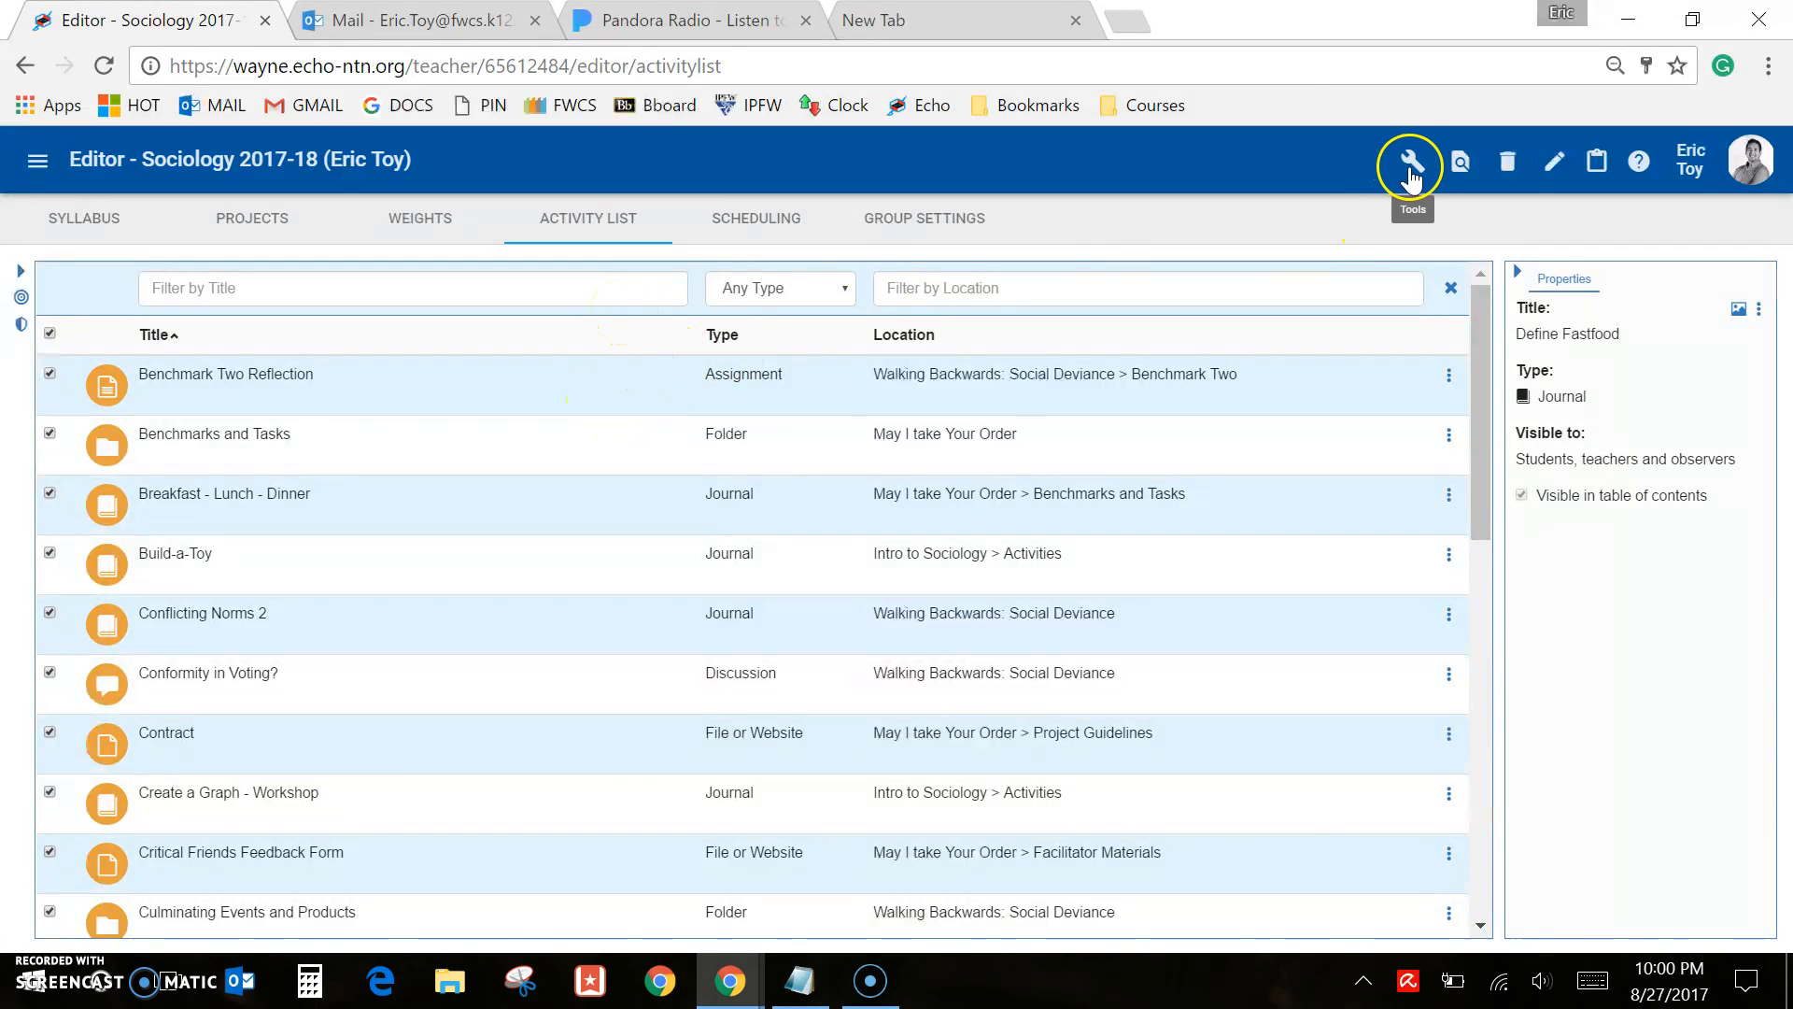
click(1411, 177)
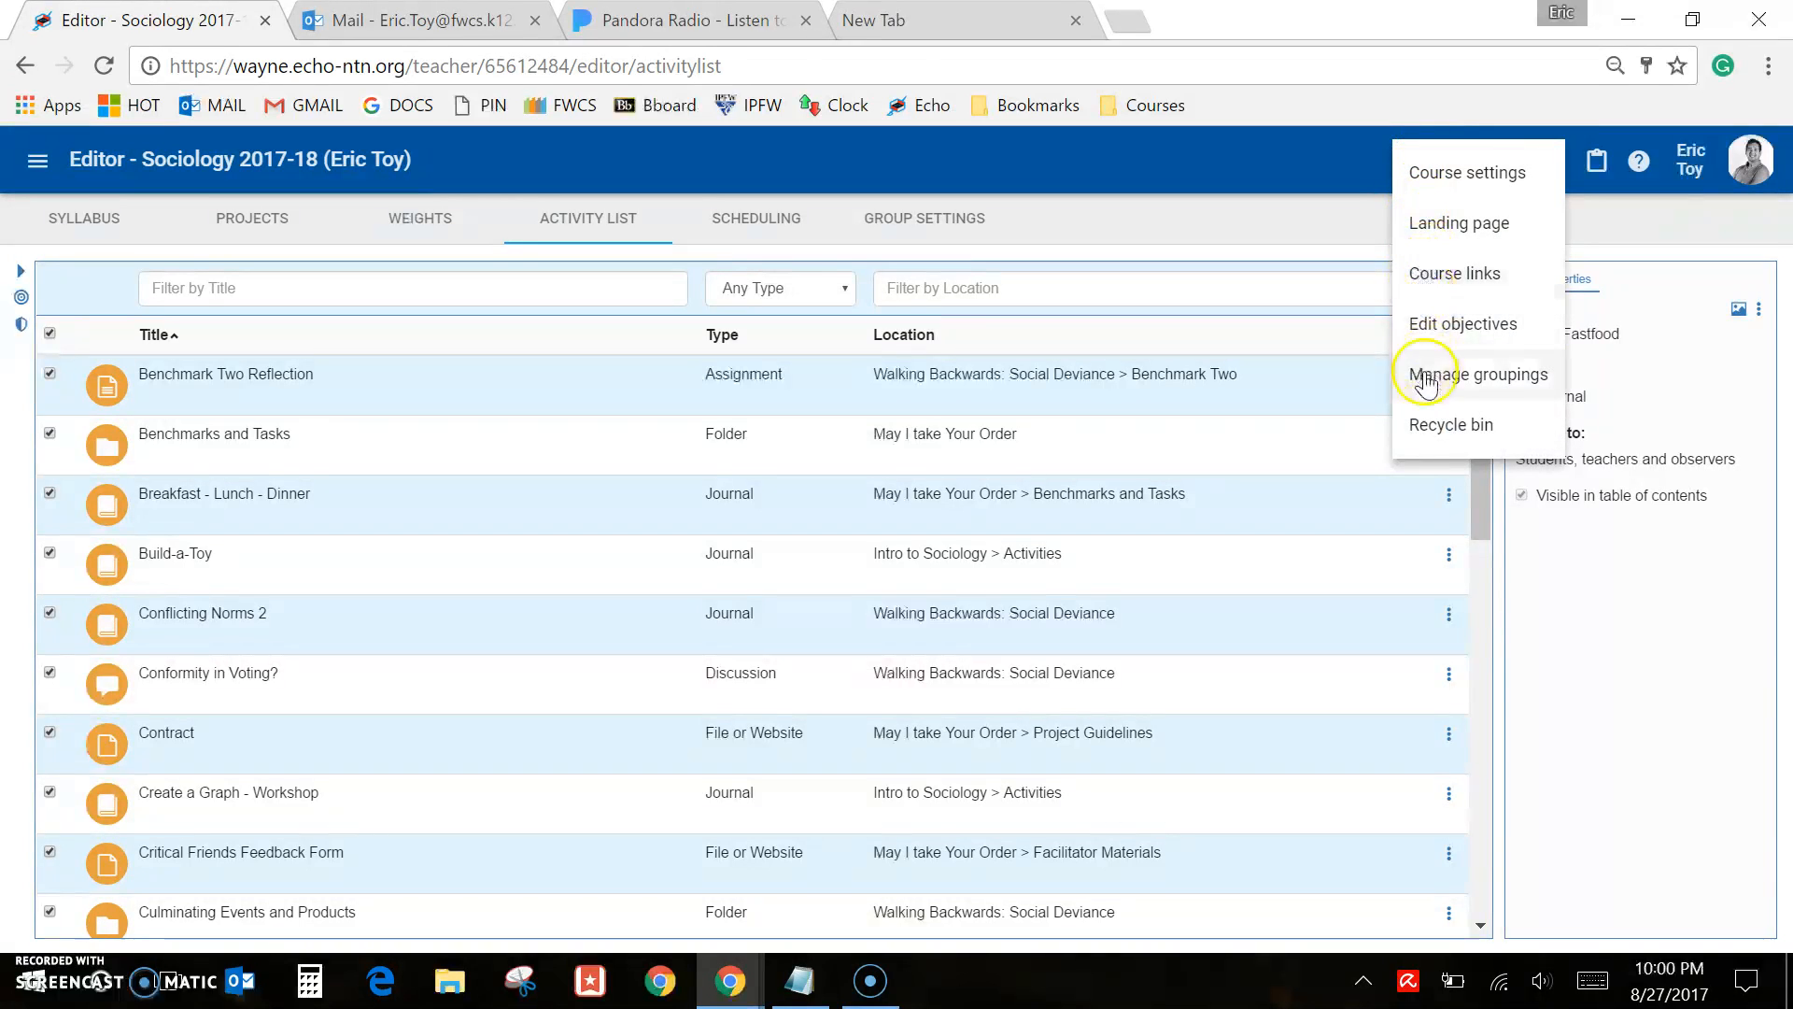
click(1322, 171)
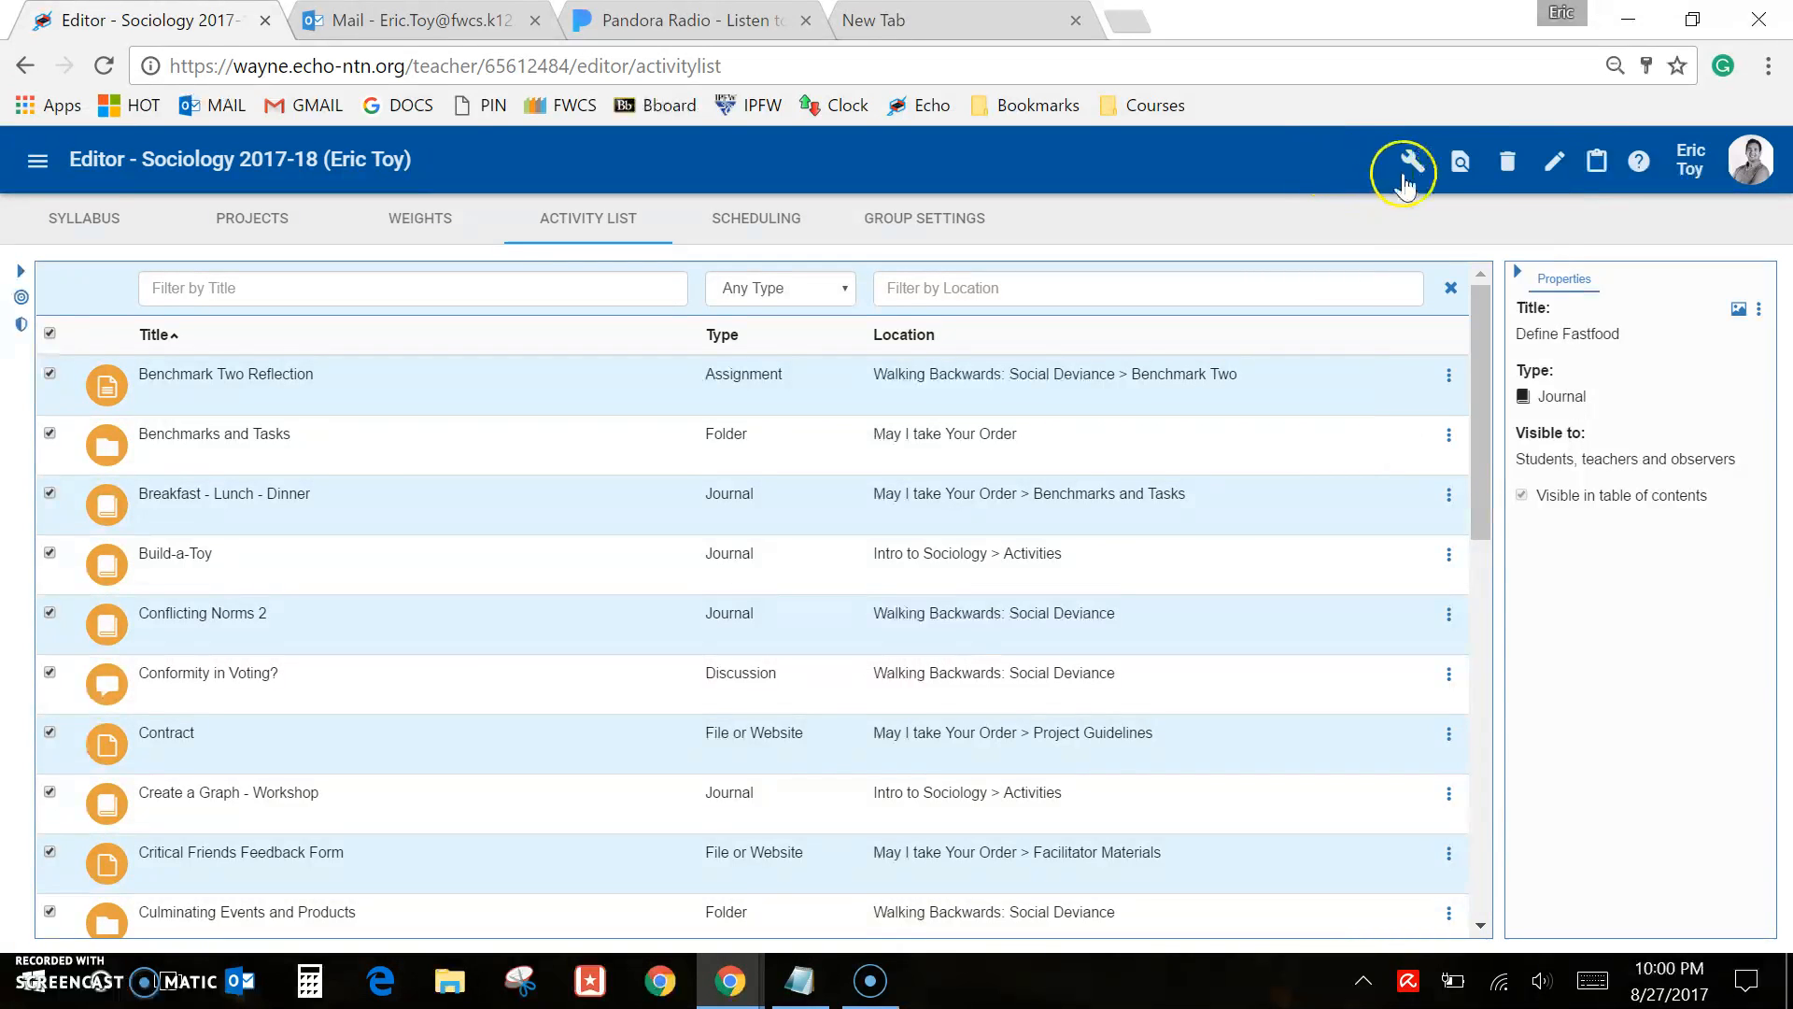
Bulk edit the selected activities to be visible to Teachers only, and confirm the permanent update
click(1553, 166)
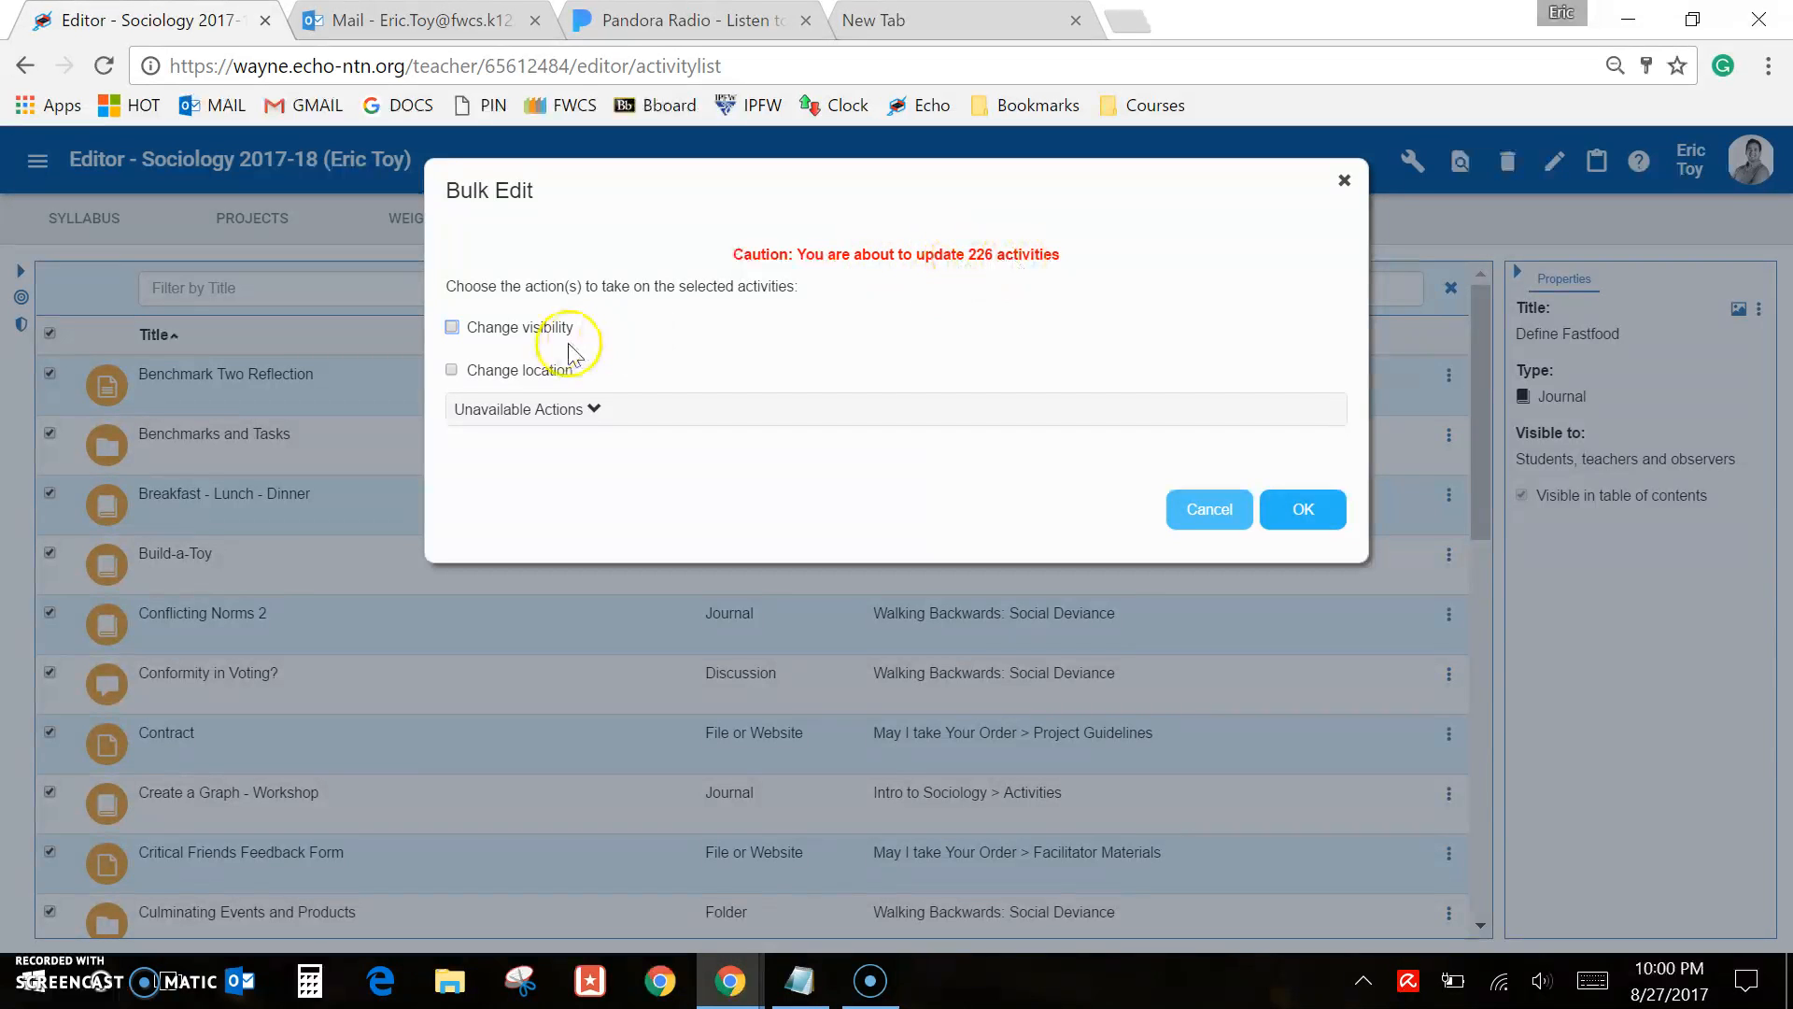
click(574, 412)
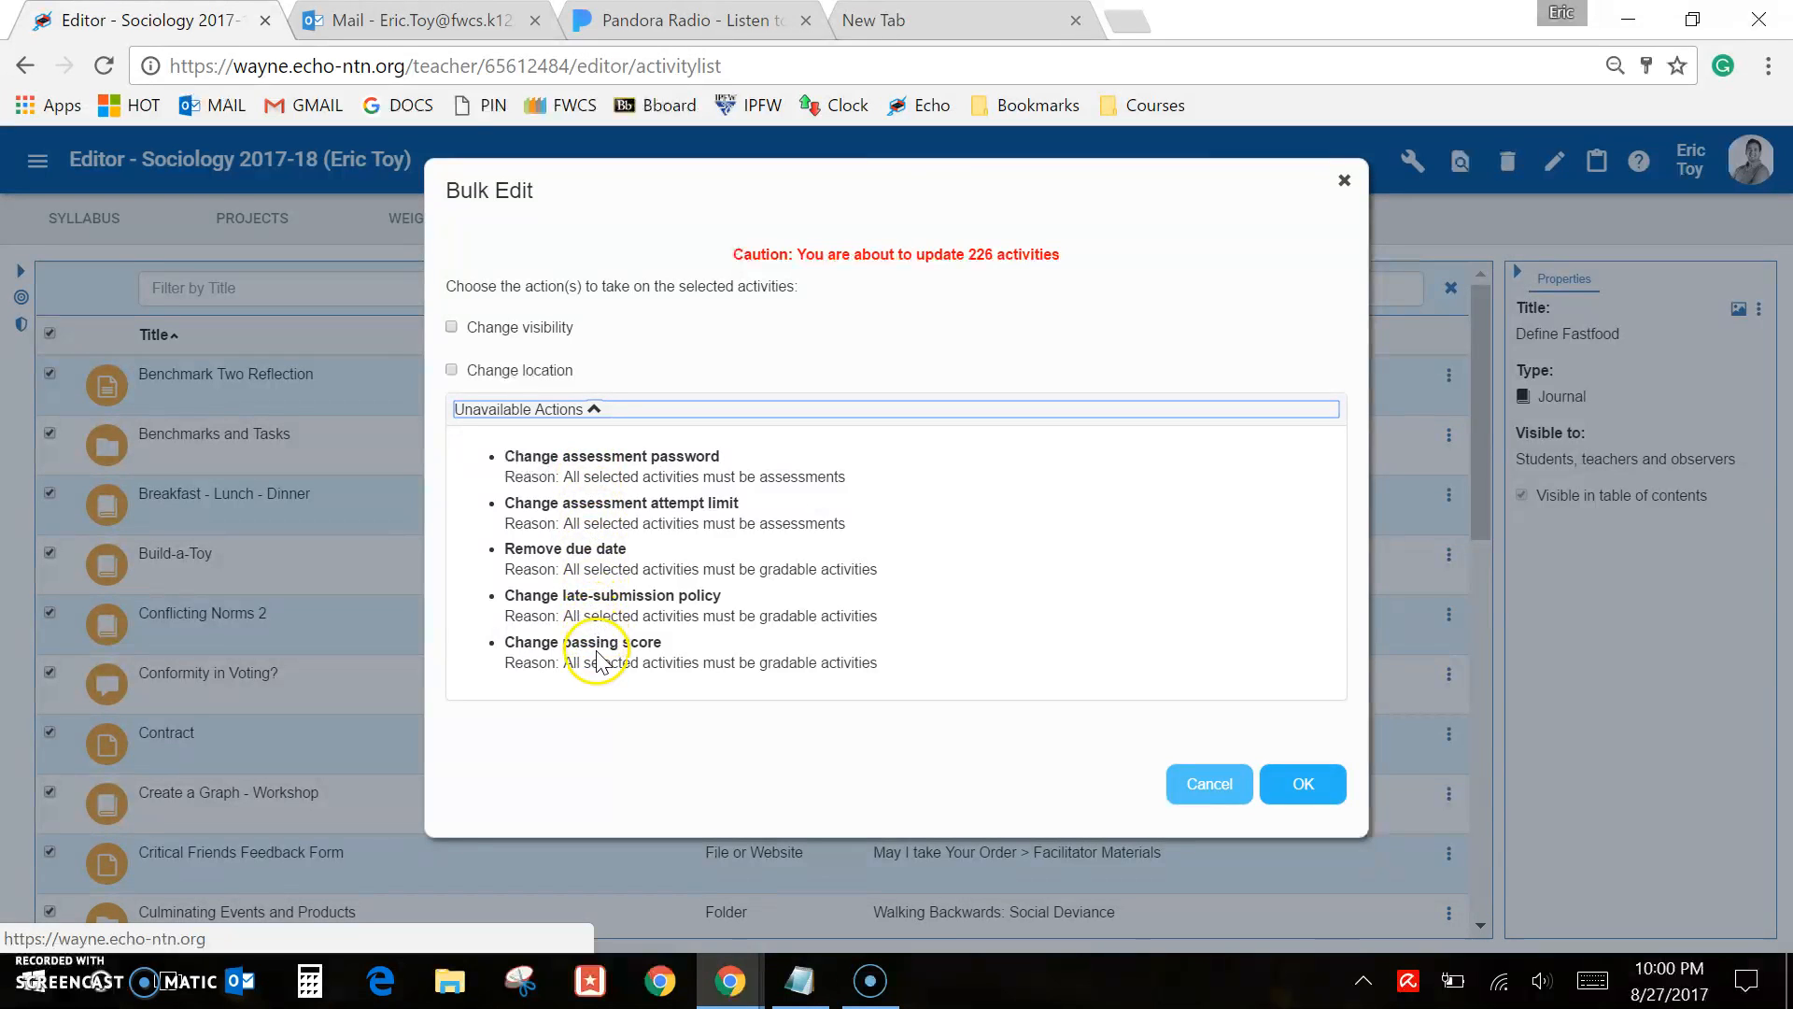
click(585, 411)
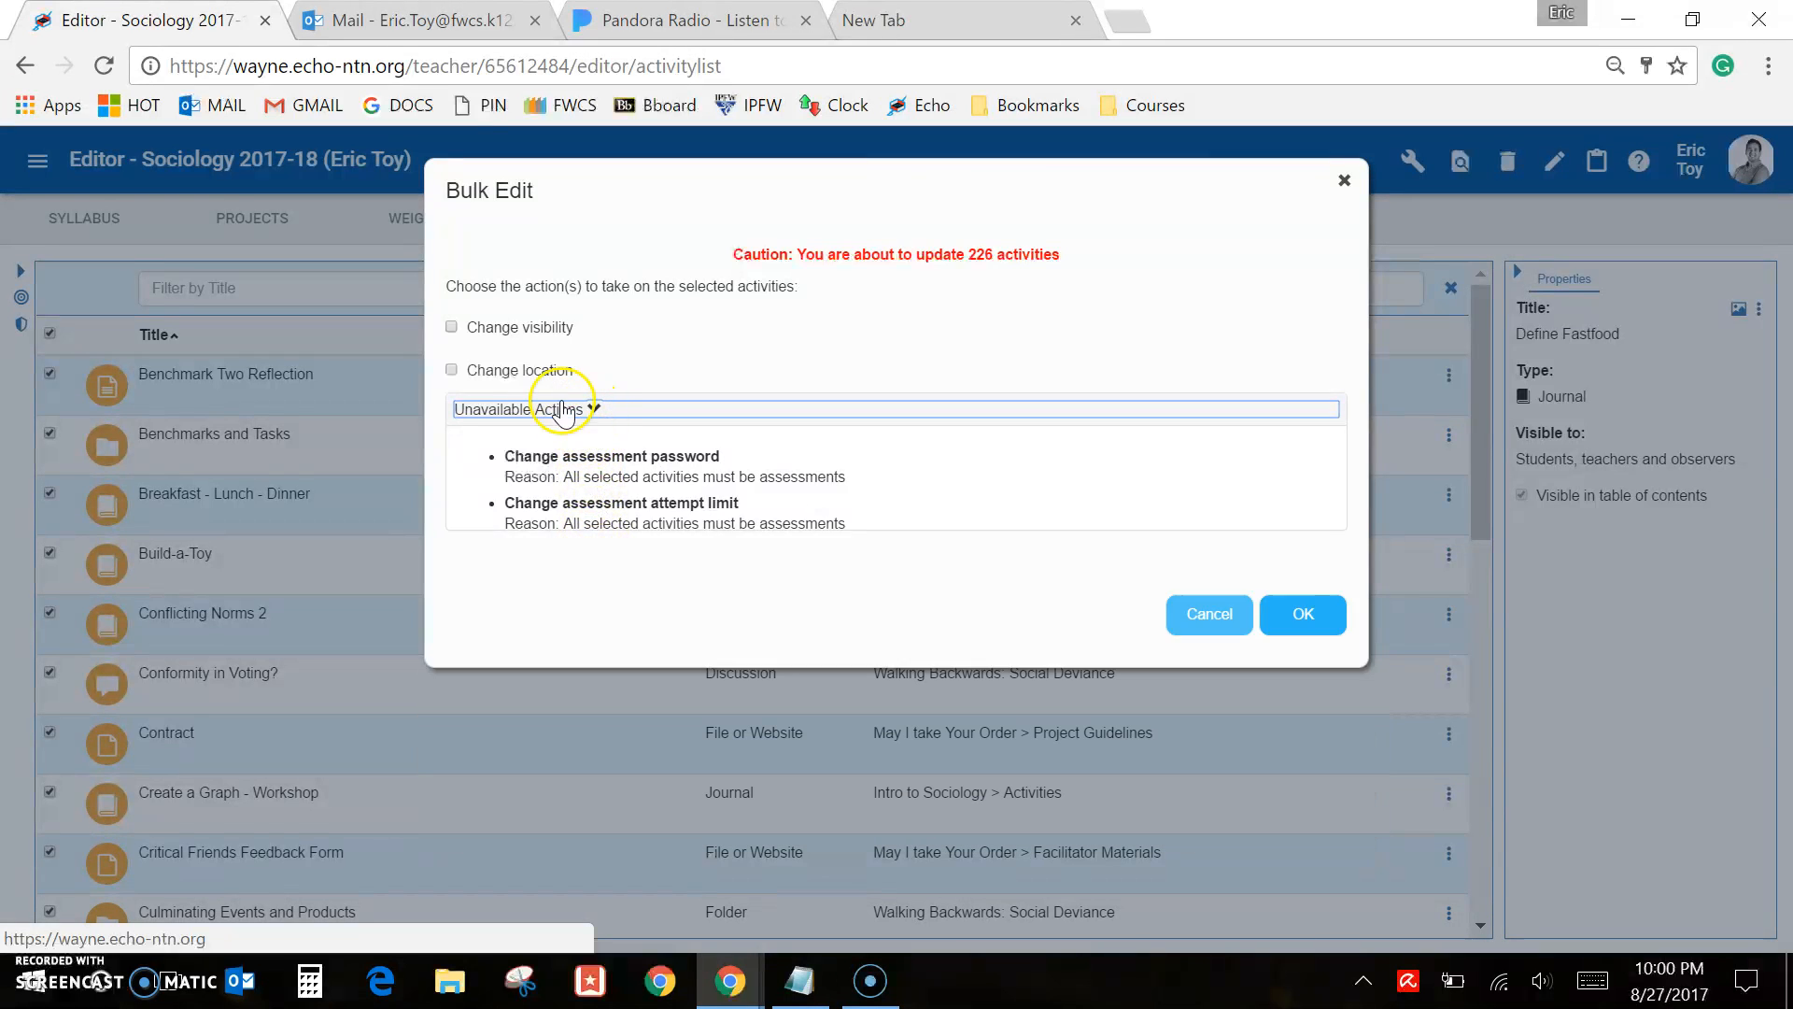
click(451, 326)
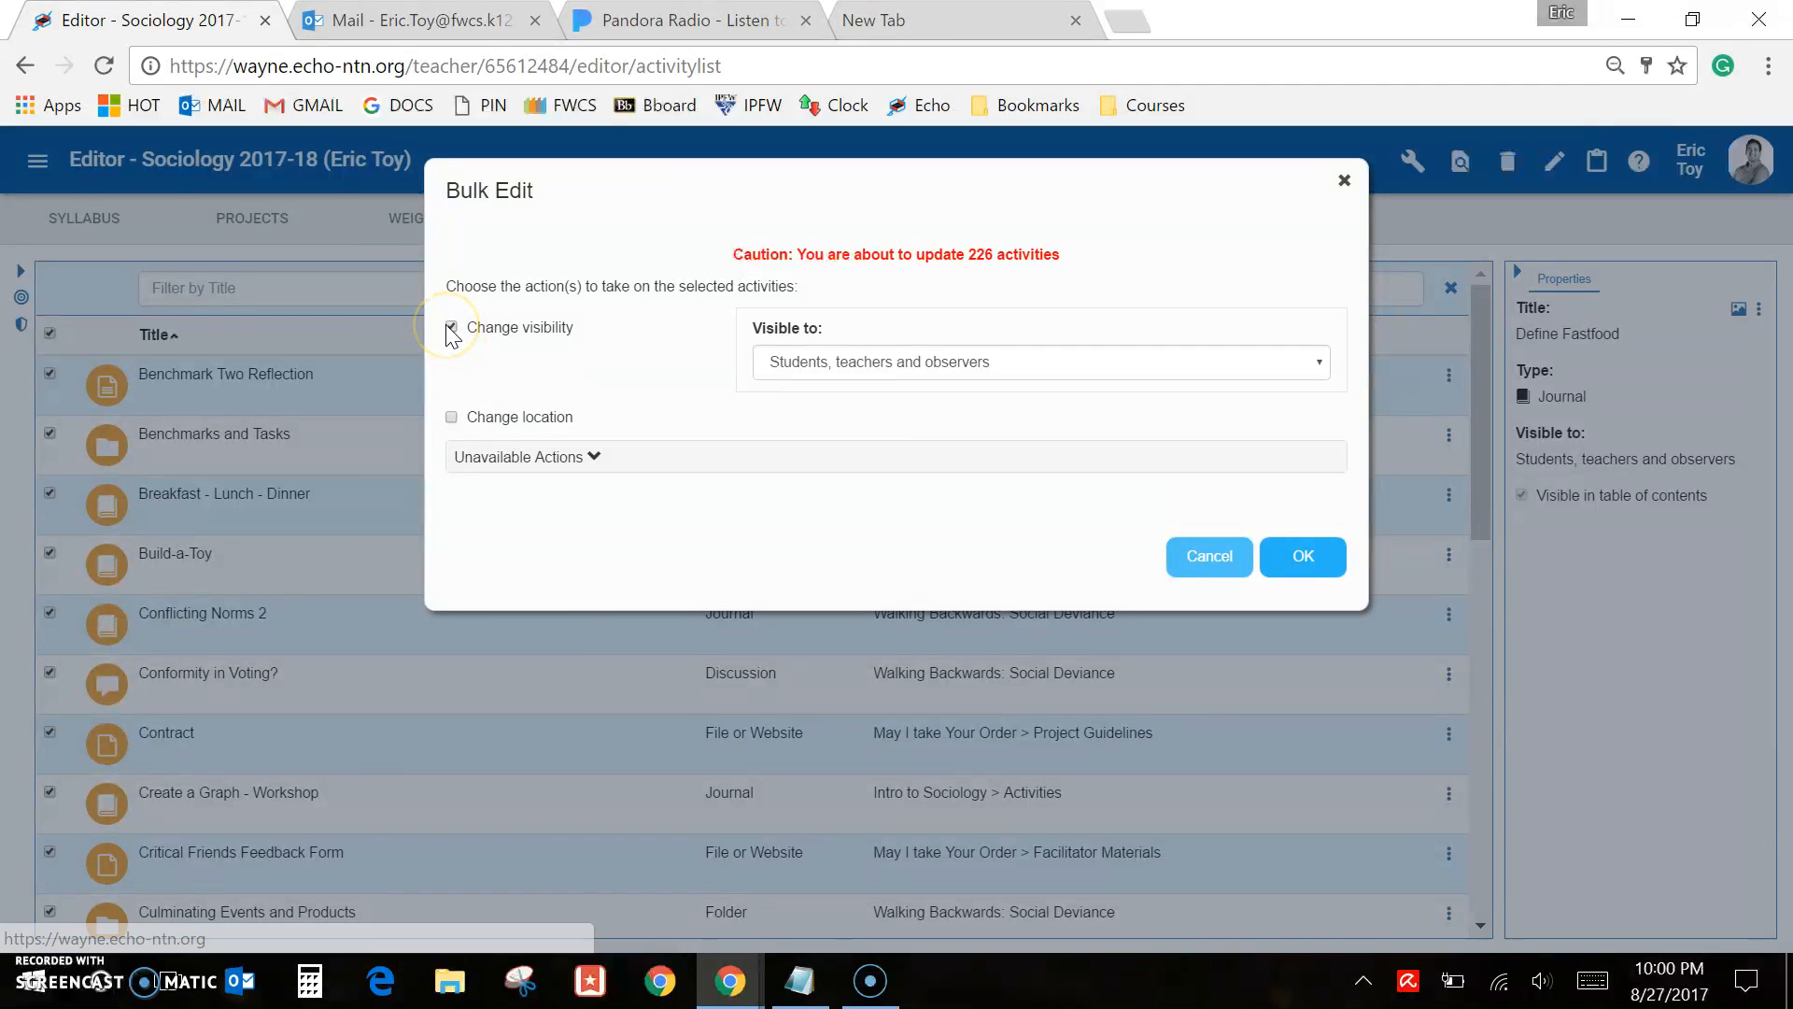
click(1041, 359)
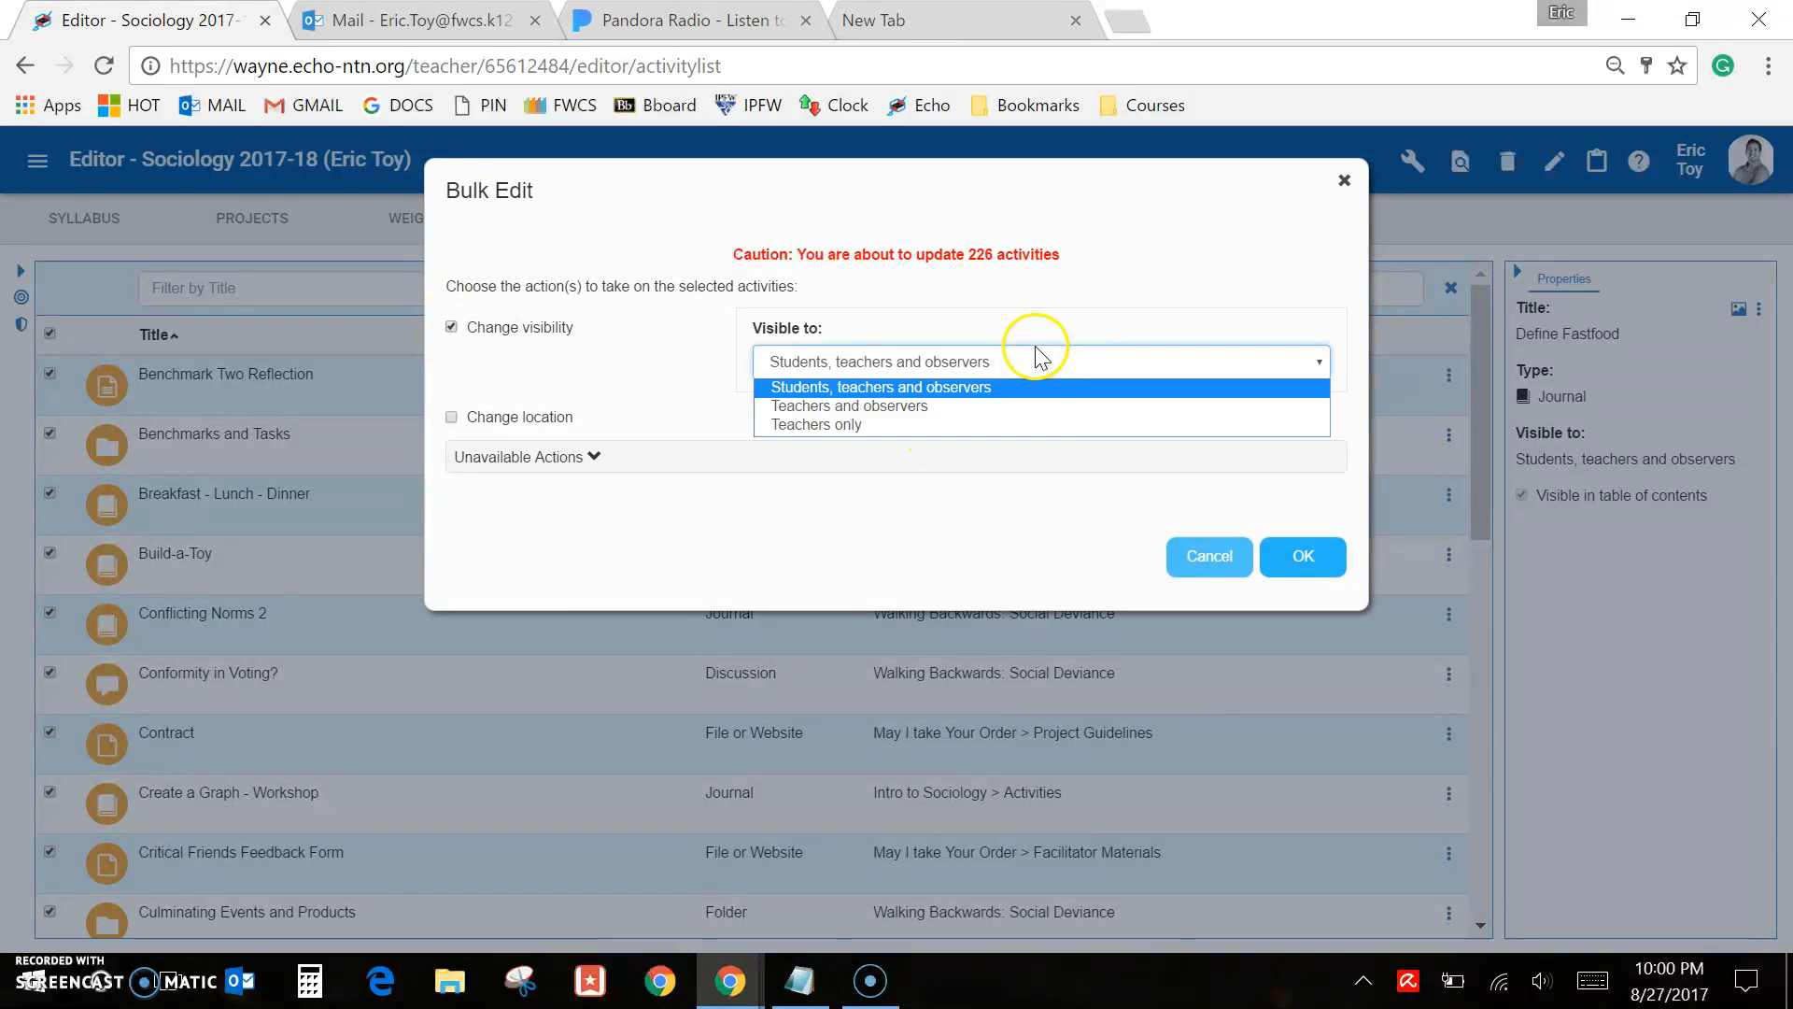
click(1068, 428)
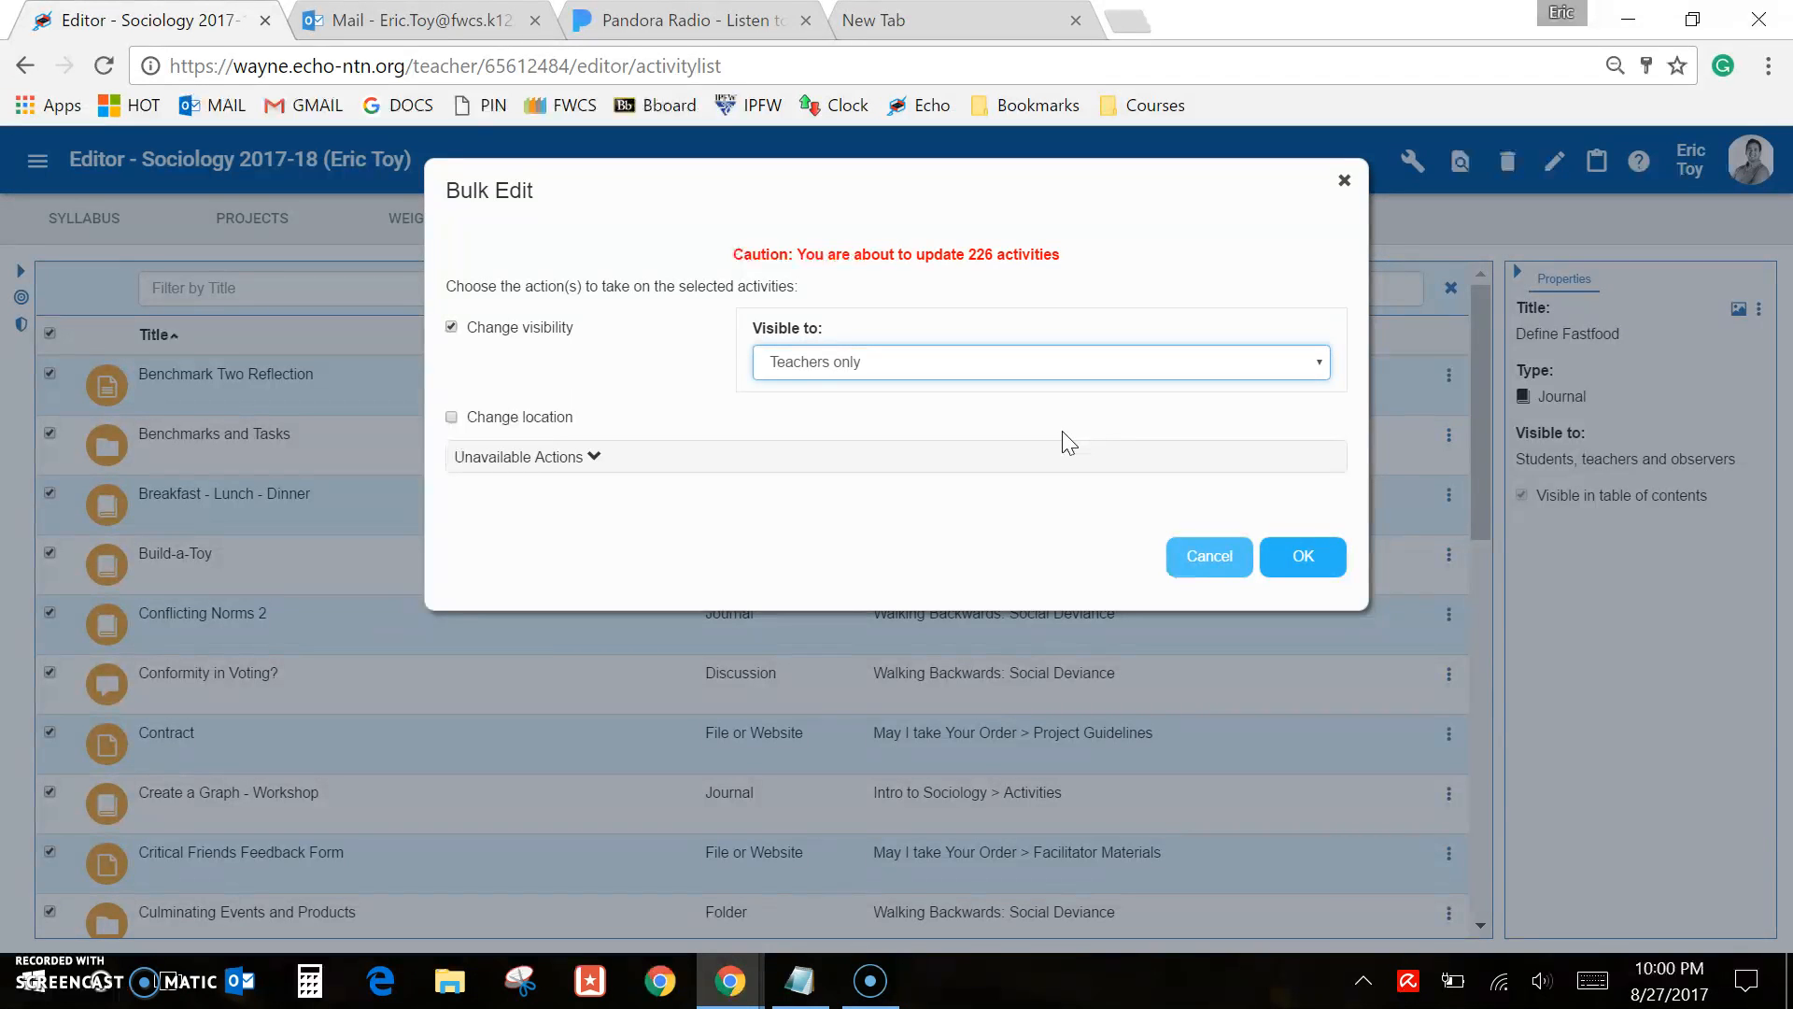
click(1302, 559)
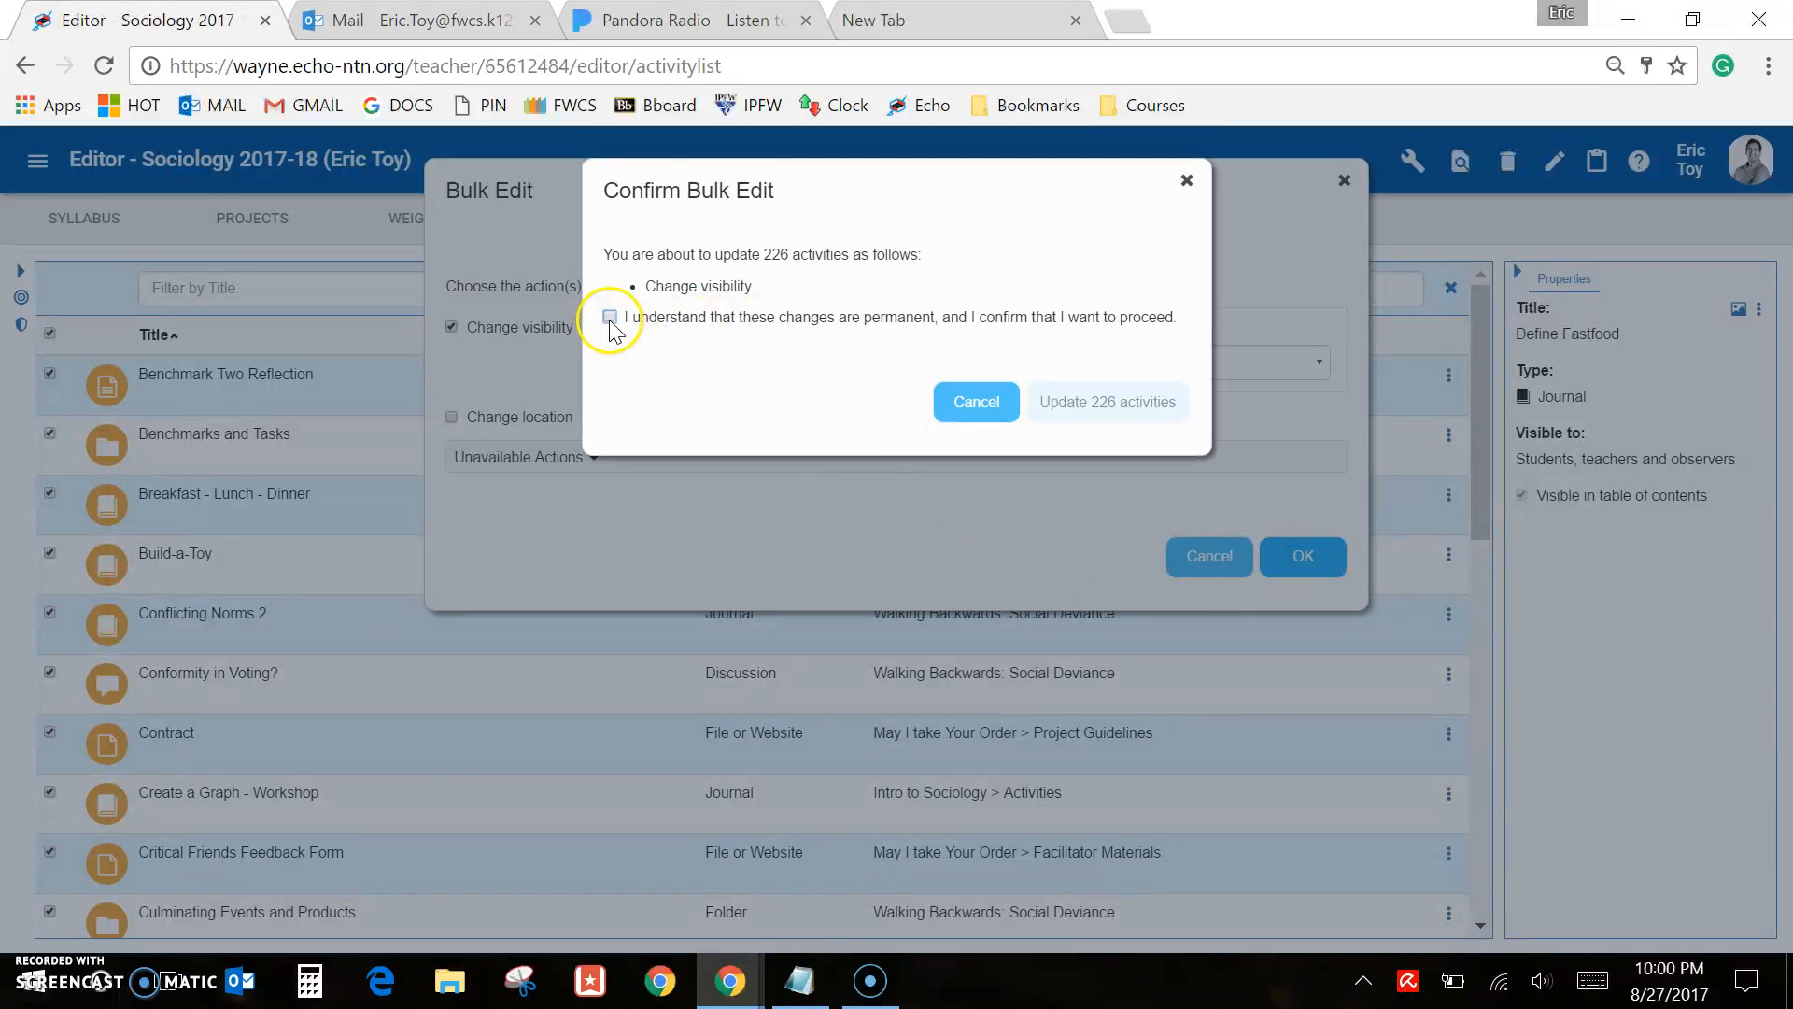
click(610, 318)
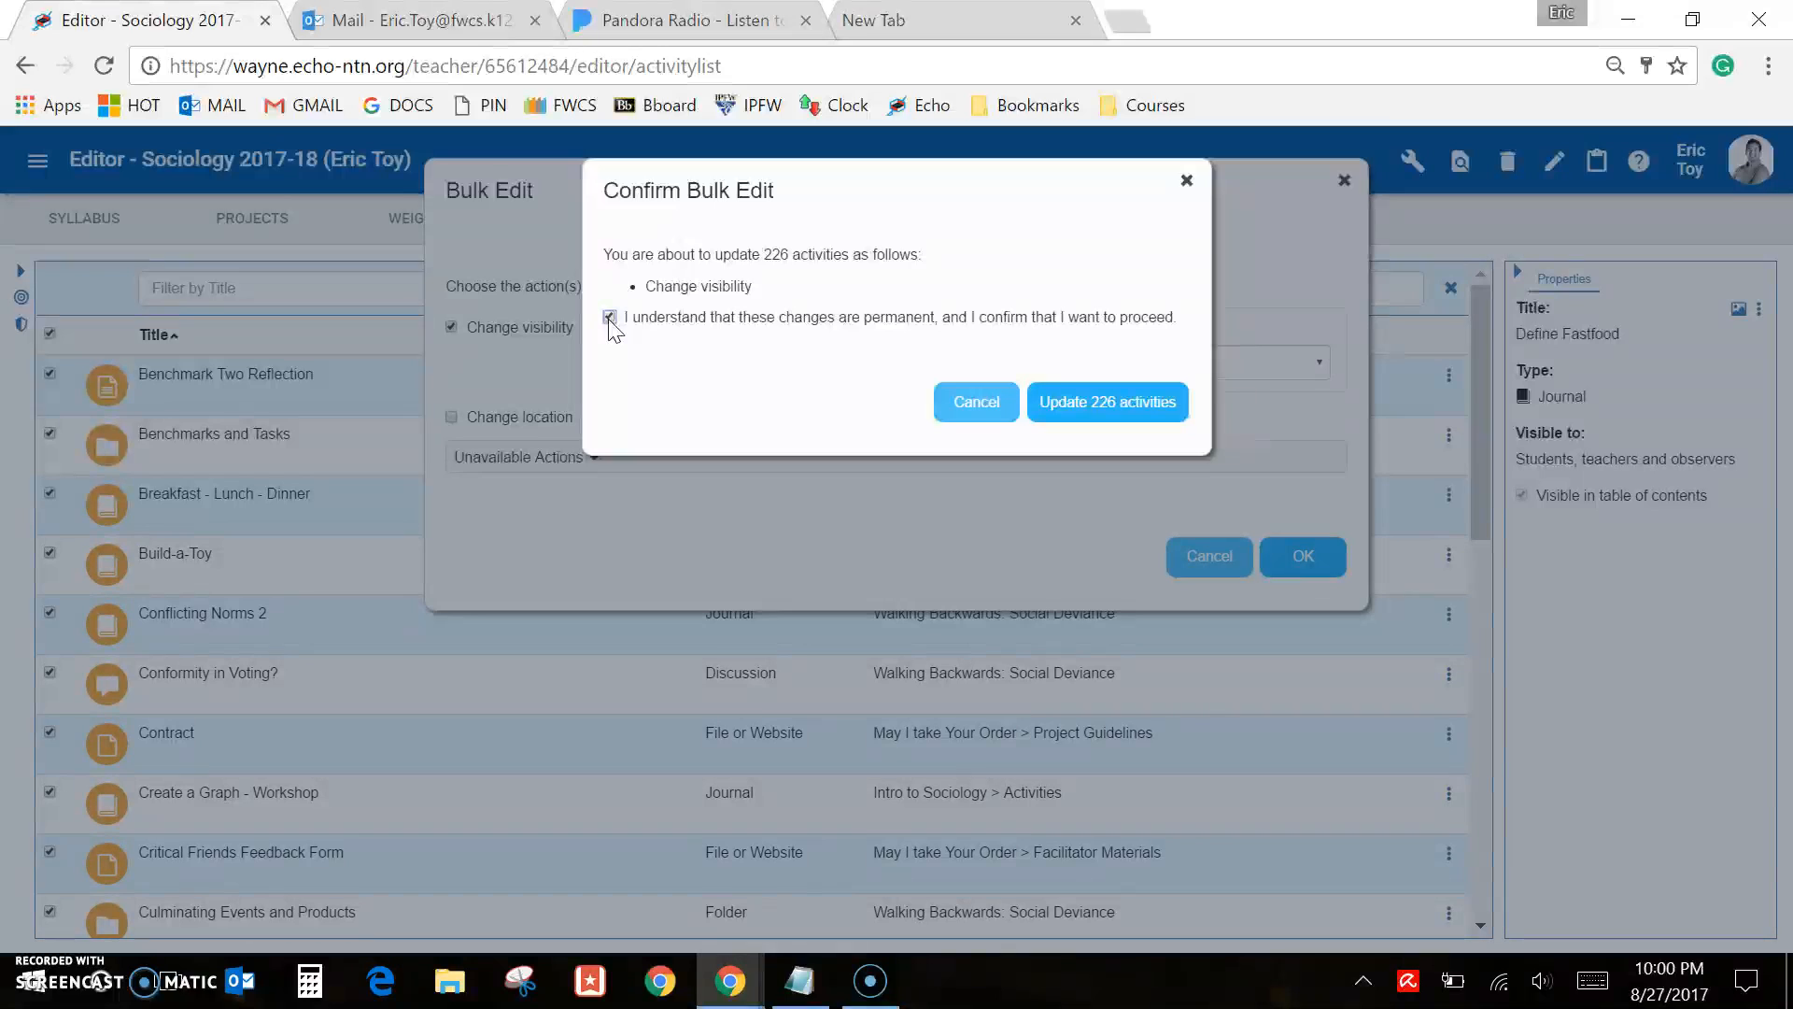
click(1111, 419)
click(1131, 402)
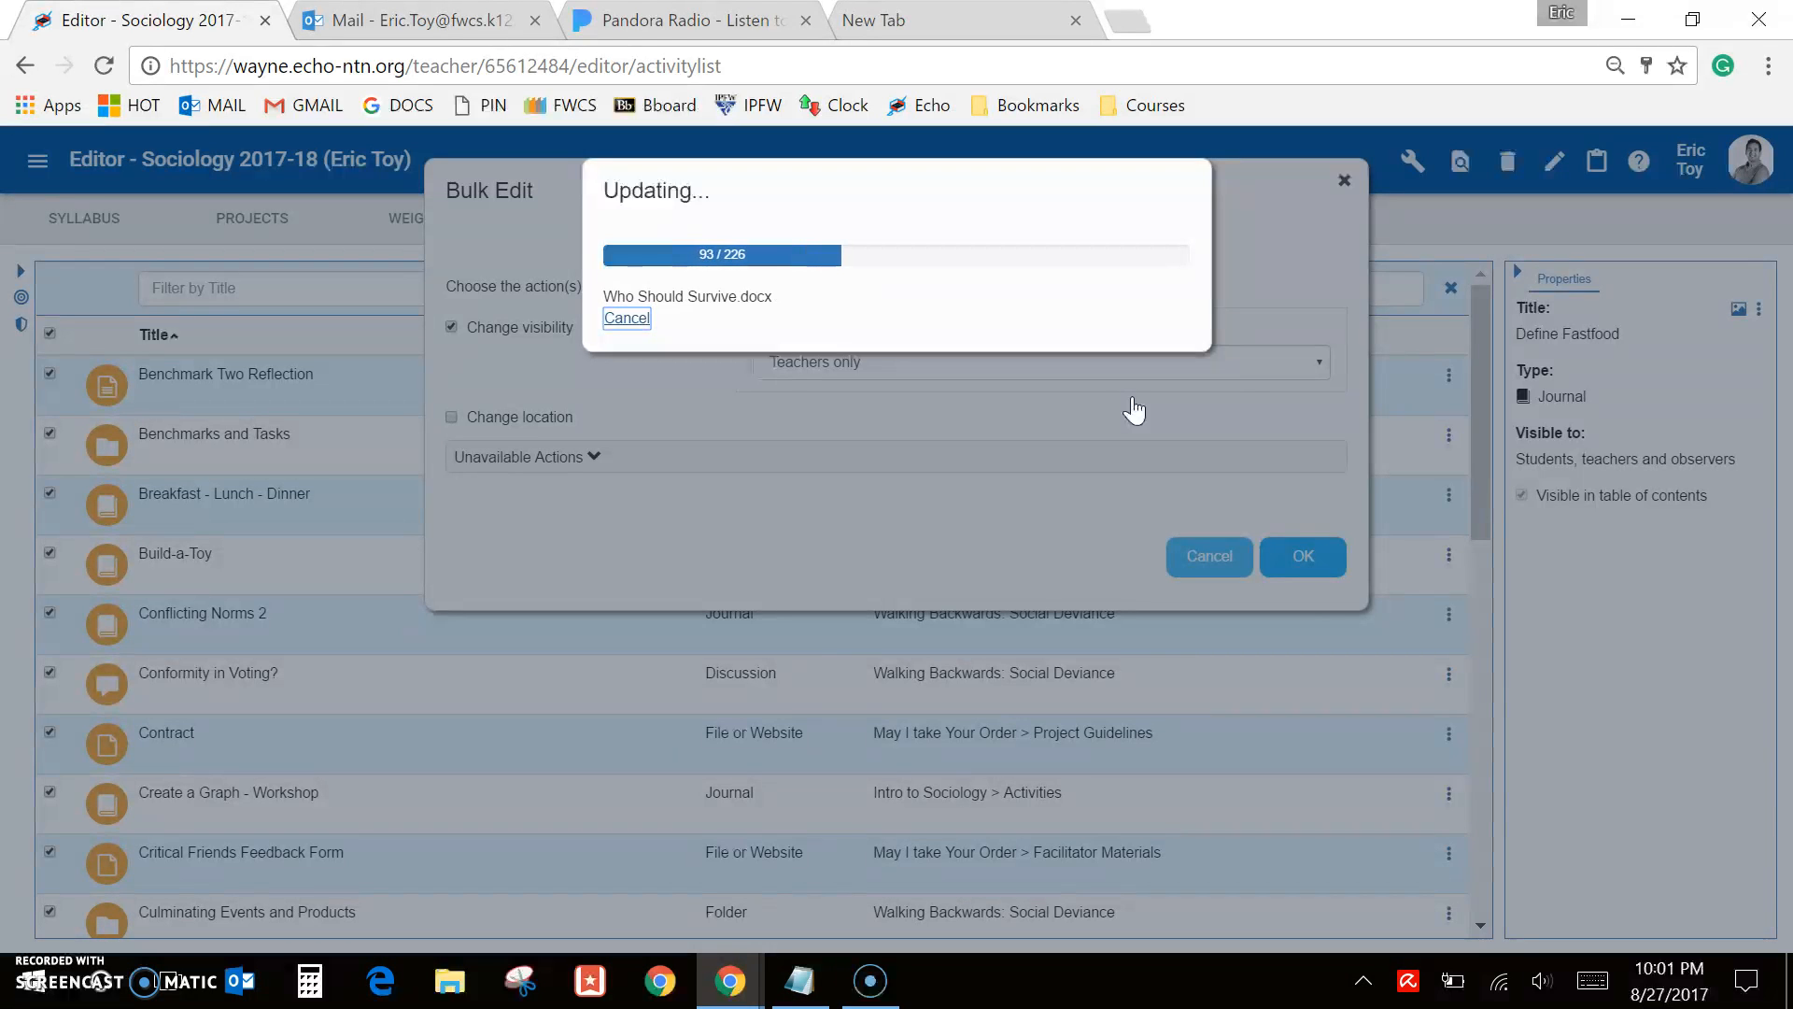
Consult the activity titles in Notepad during the update, and return to the Editor to dismiss the completion message
click(799, 976)
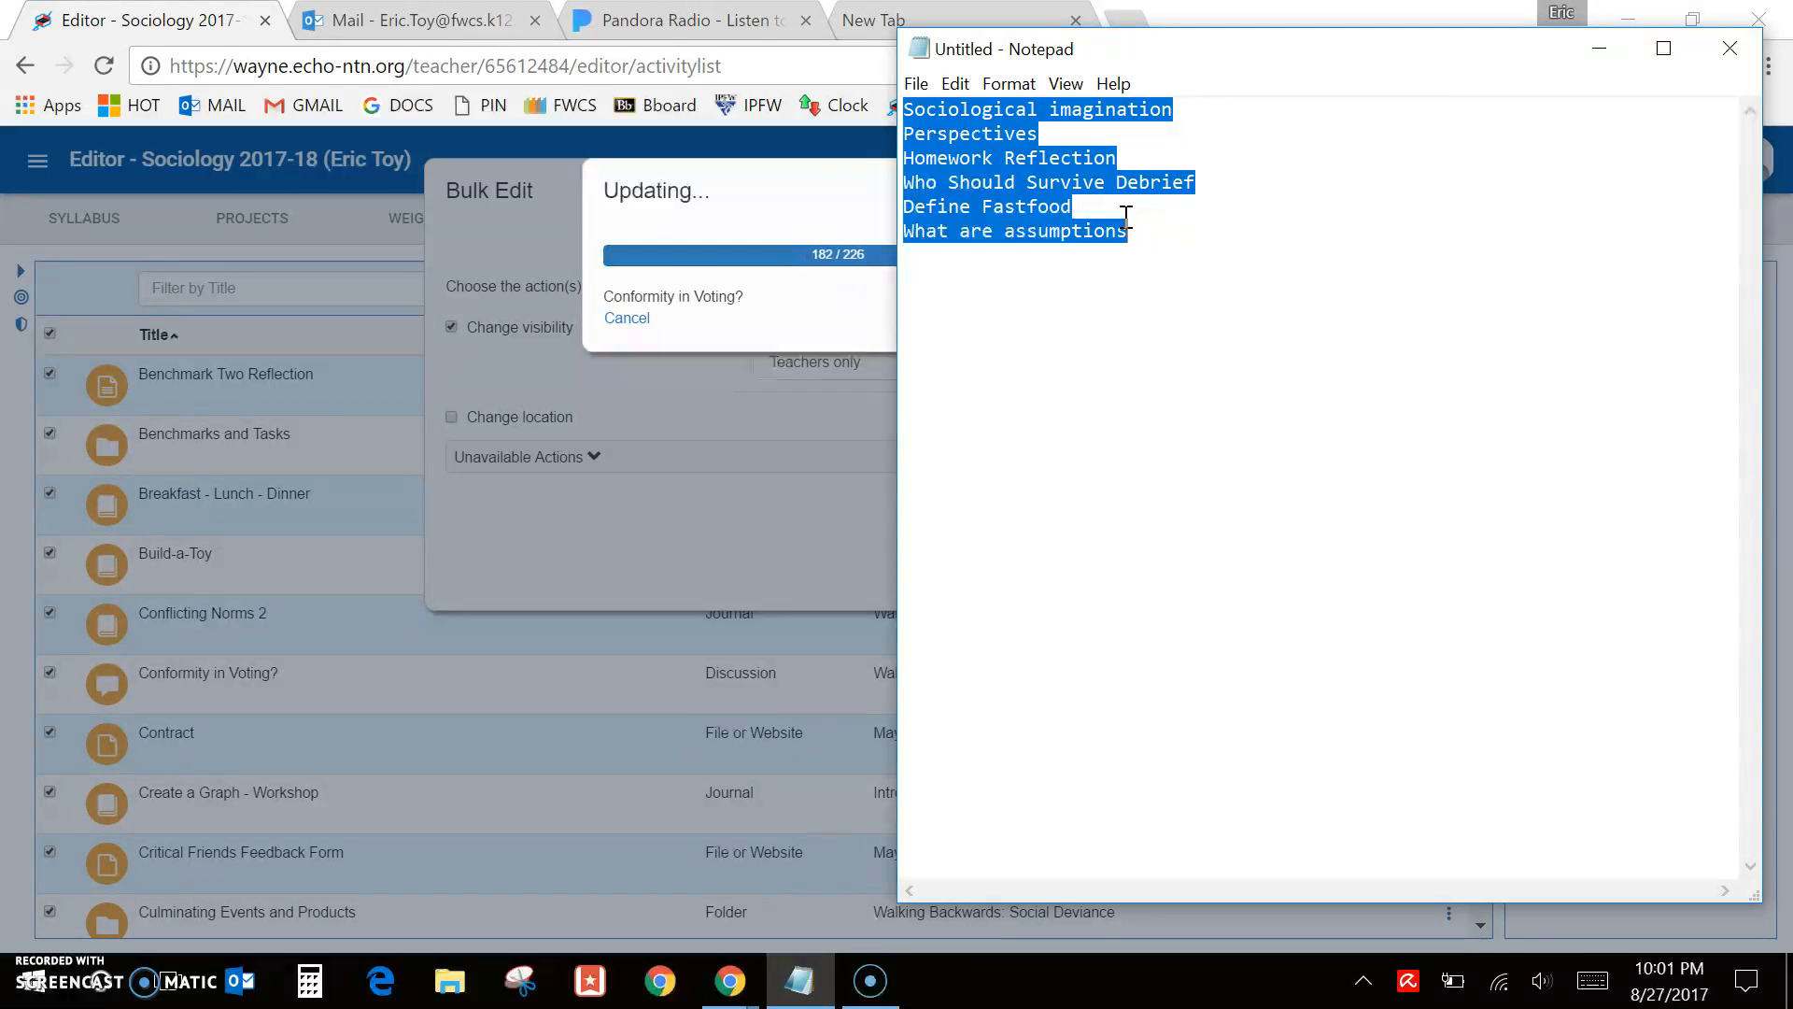
click(1598, 49)
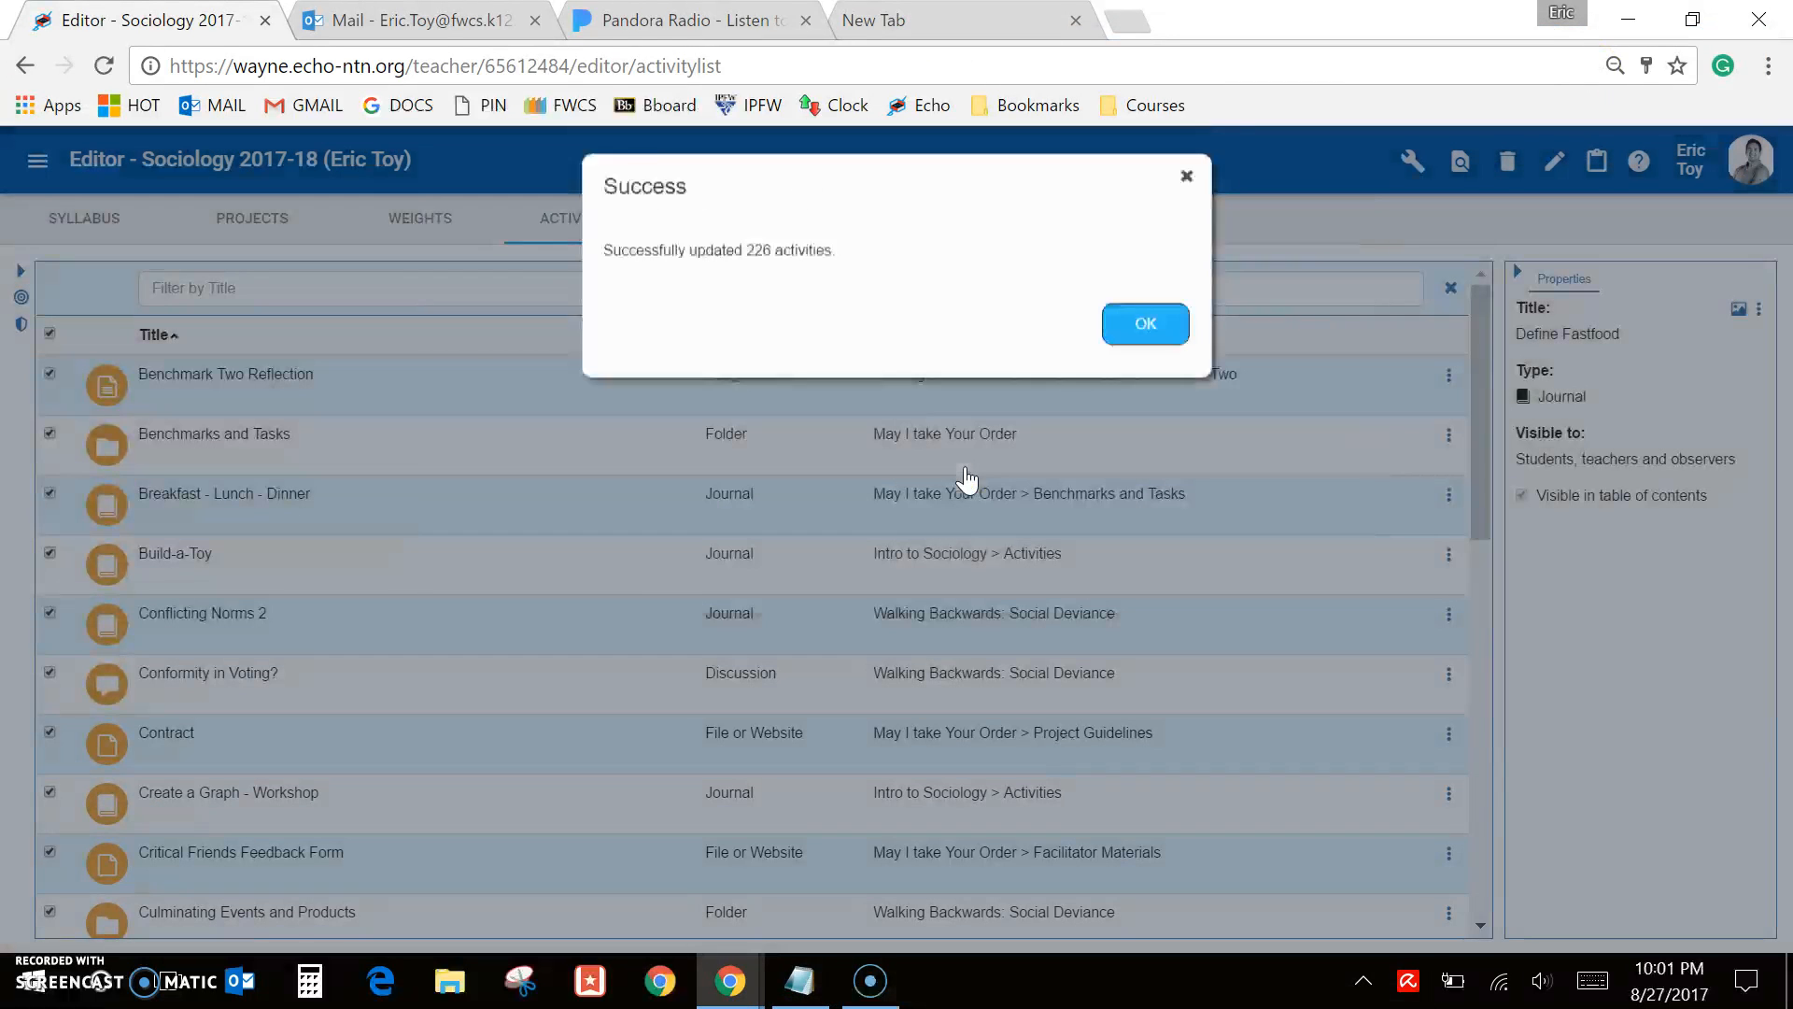
click(1163, 325)
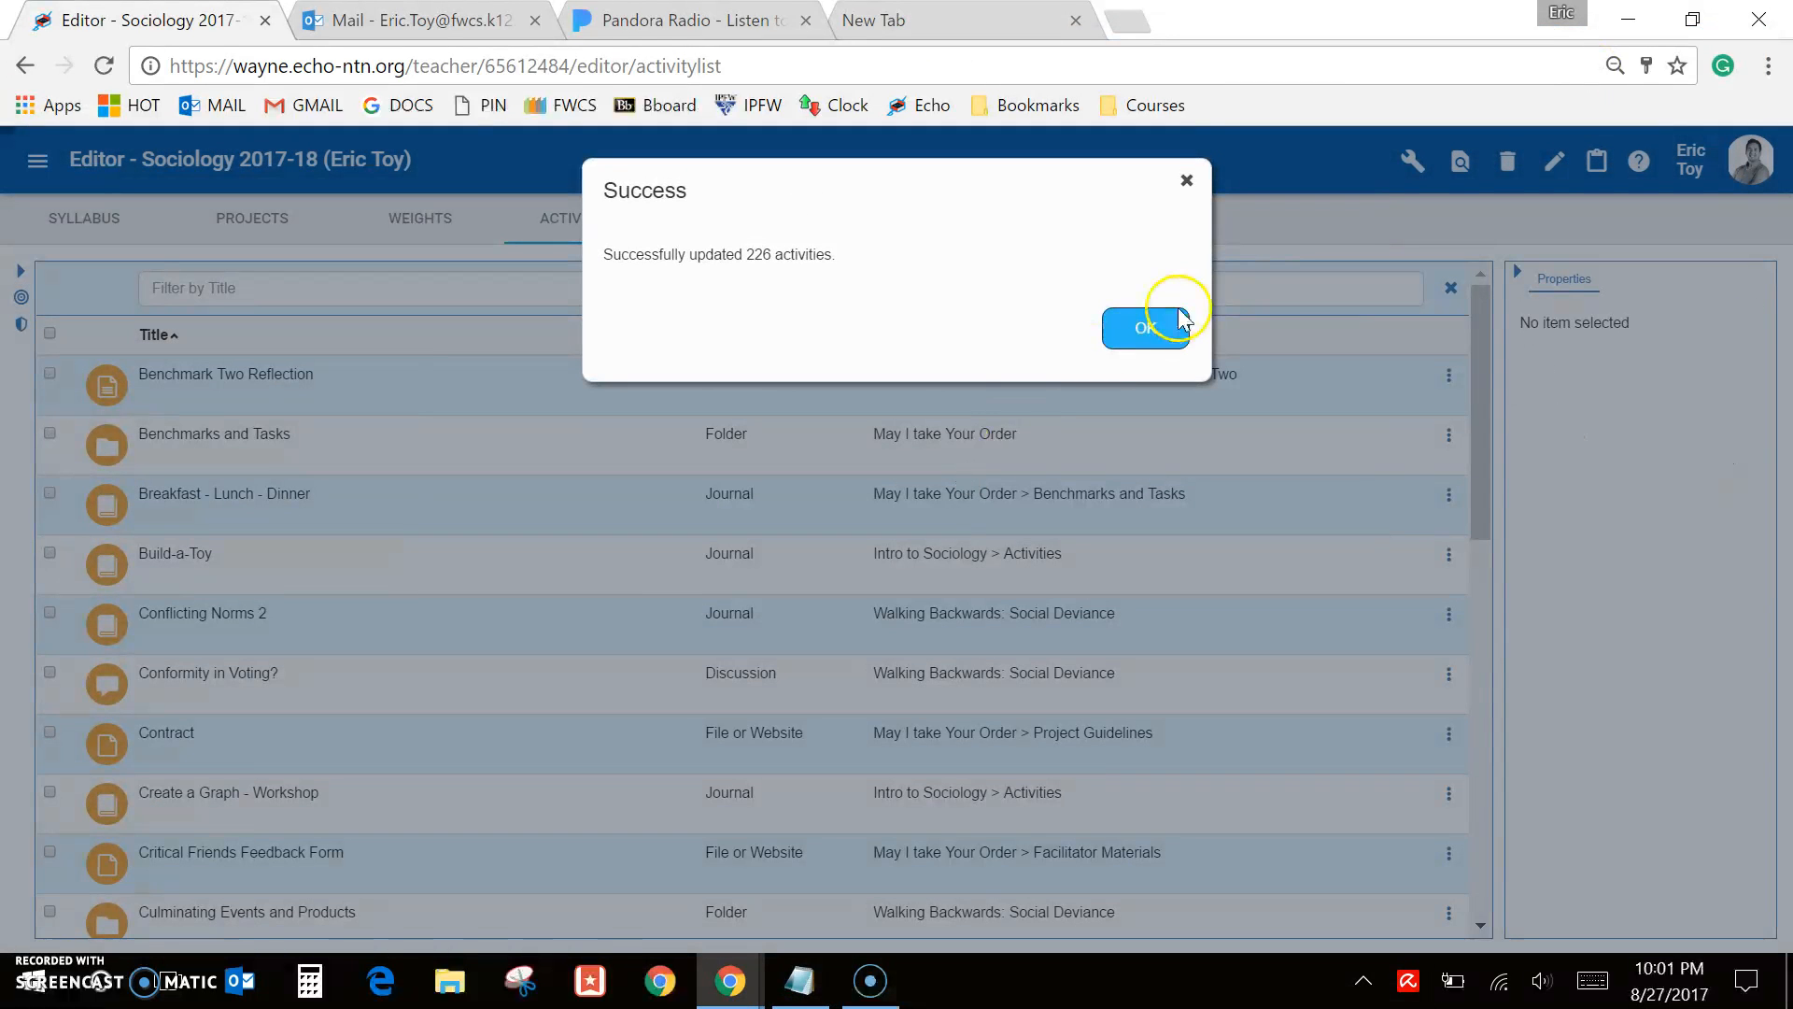
click(1132, 329)
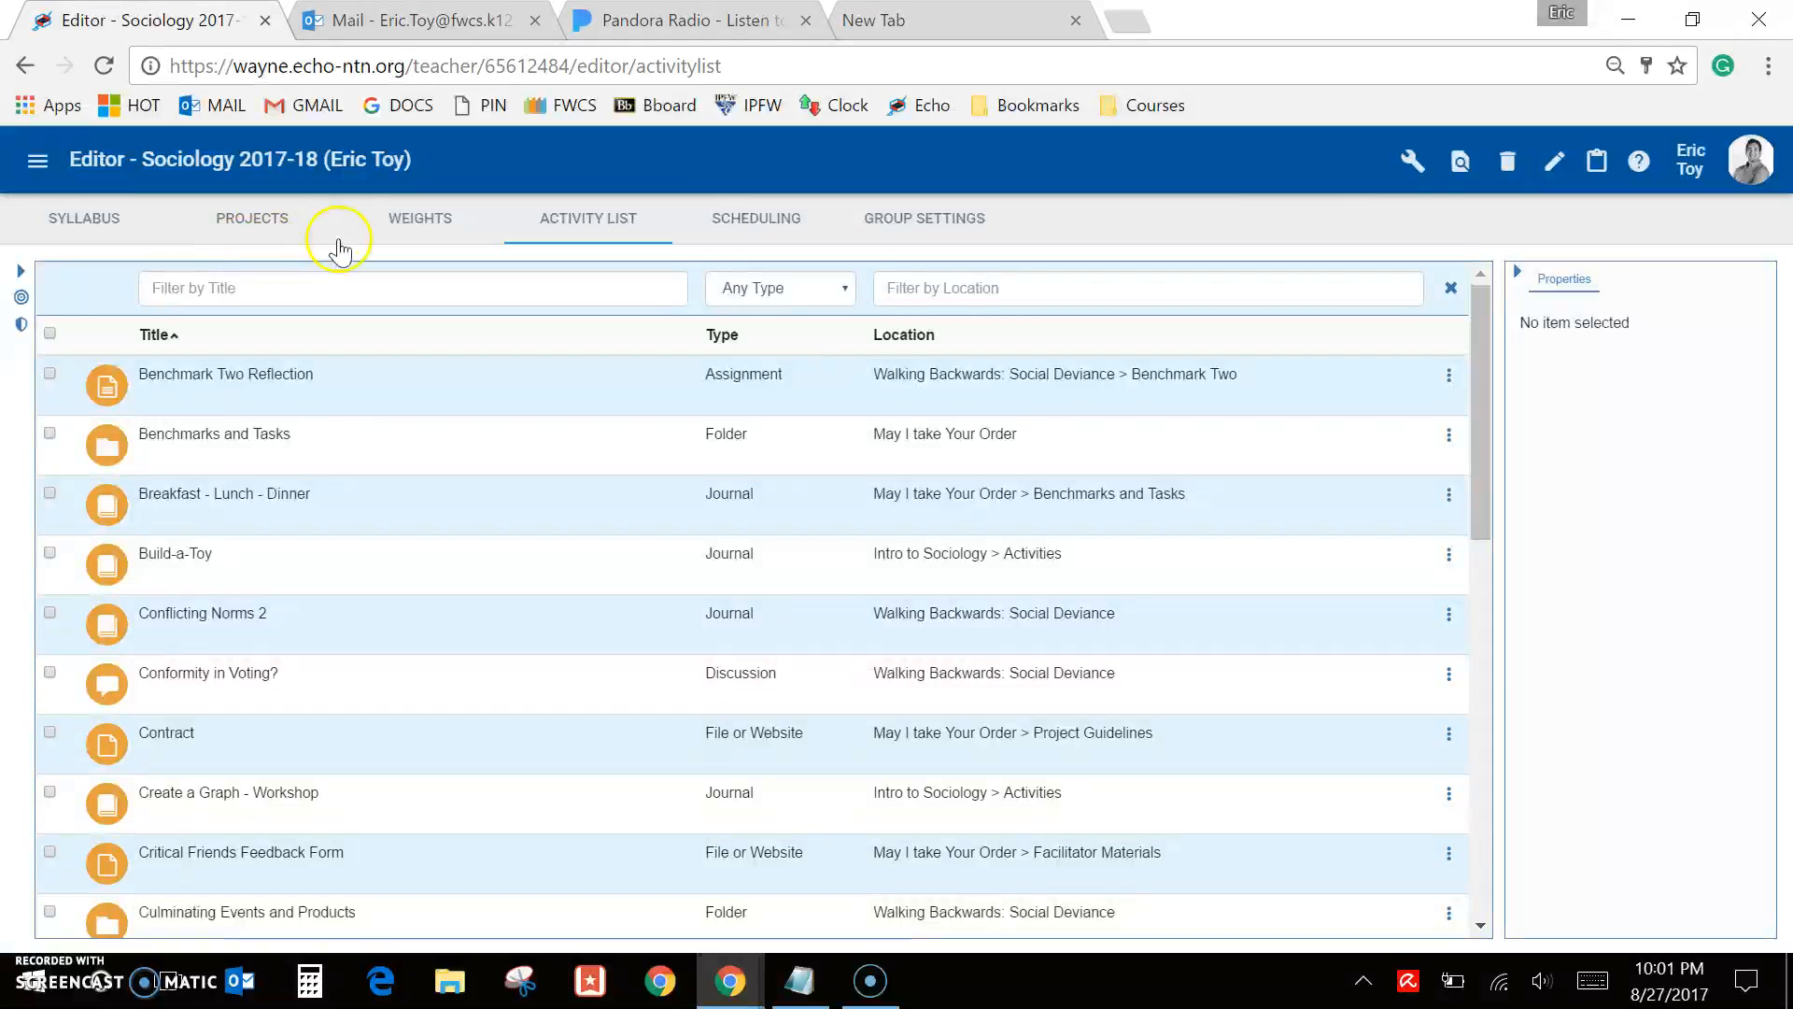
In the course syllabus, make the Define Fastfood journal under Intro to Sociology's Activities visible to students
click(87, 227)
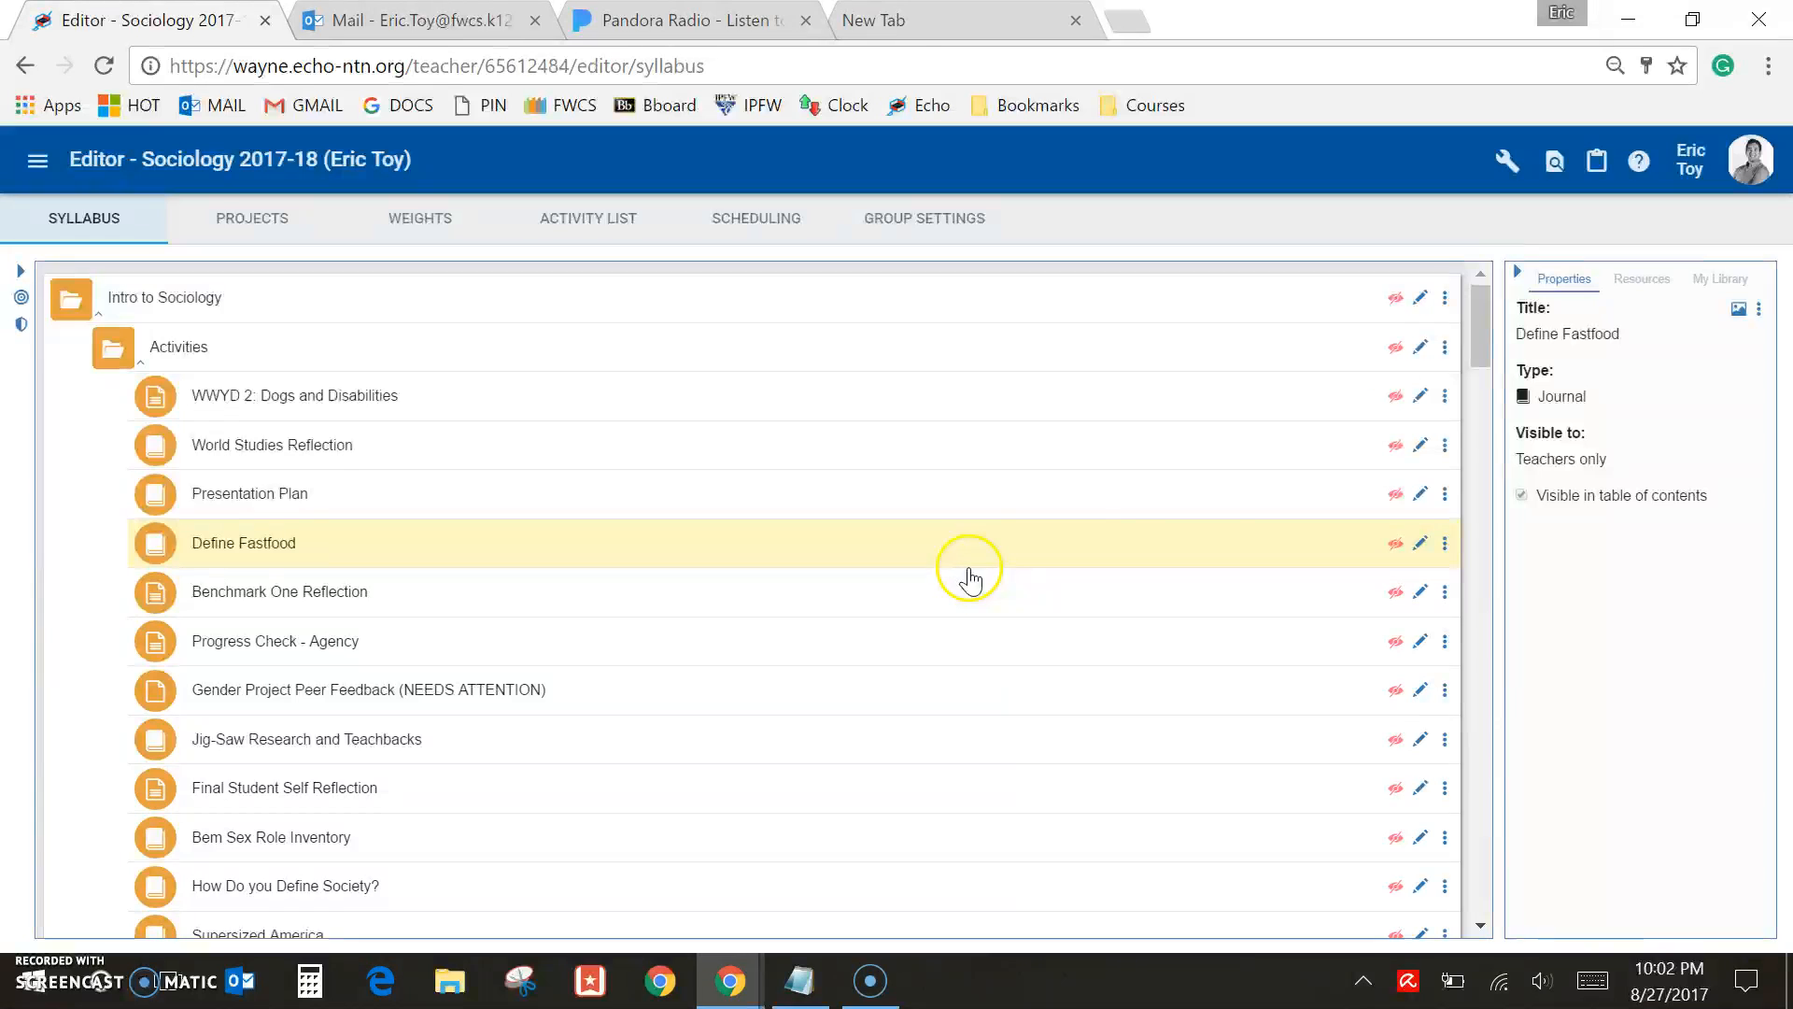
scroll(1060, 579, down, 1)
scroll(1058, 576, down, 4)
scroll(1058, 576, up, 5)
click(1396, 545)
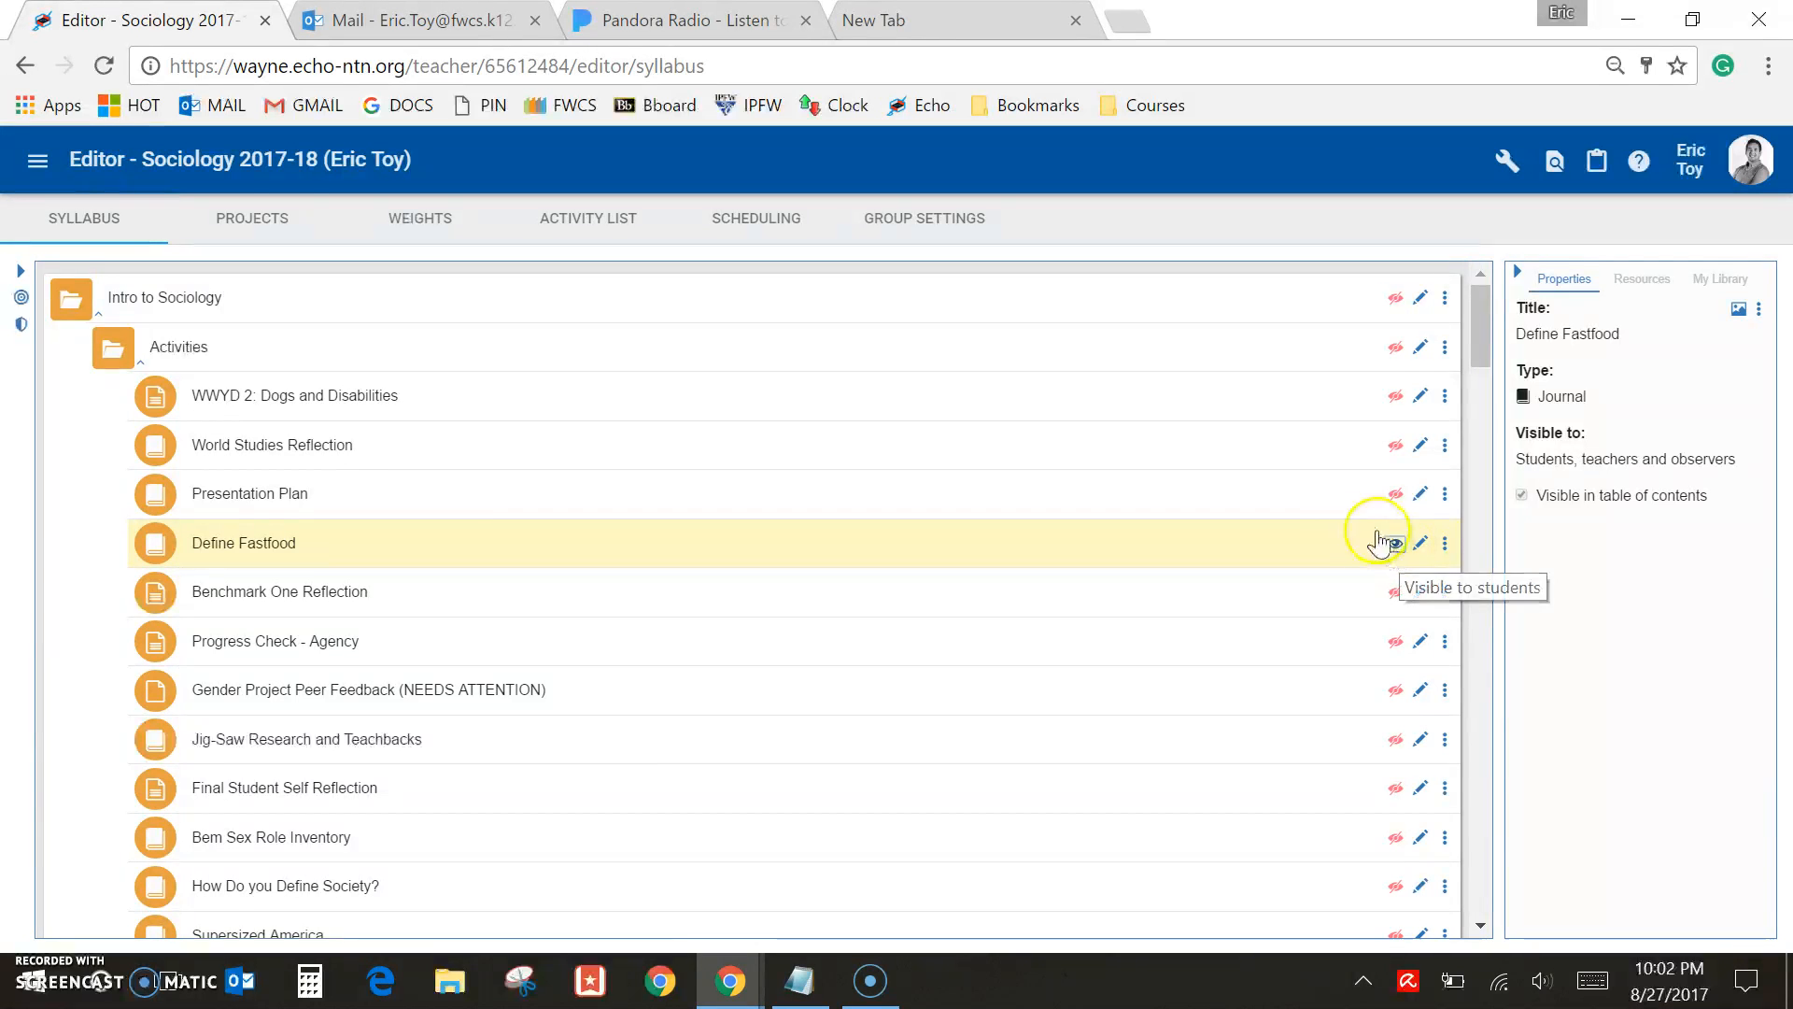
Make the Sociology as a Science journal in the syllabus visible to students
scroll(1342, 682, down, 5)
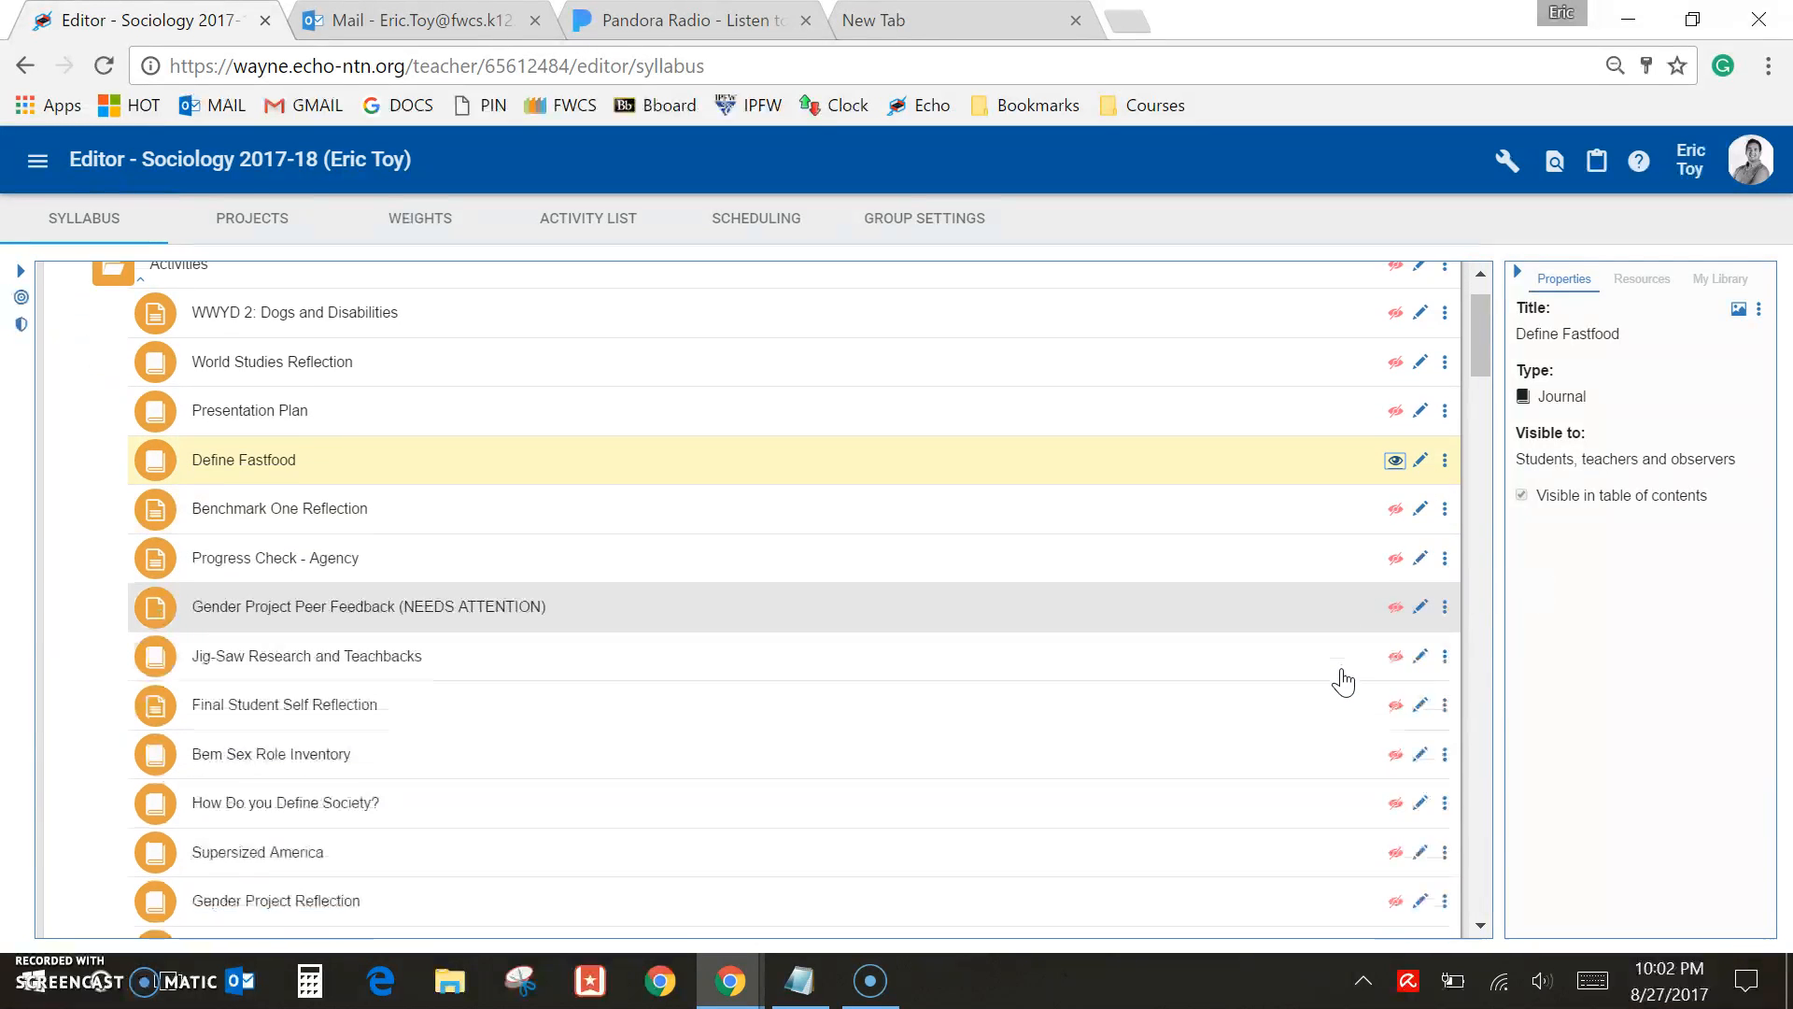
scroll(1342, 682, down, 5)
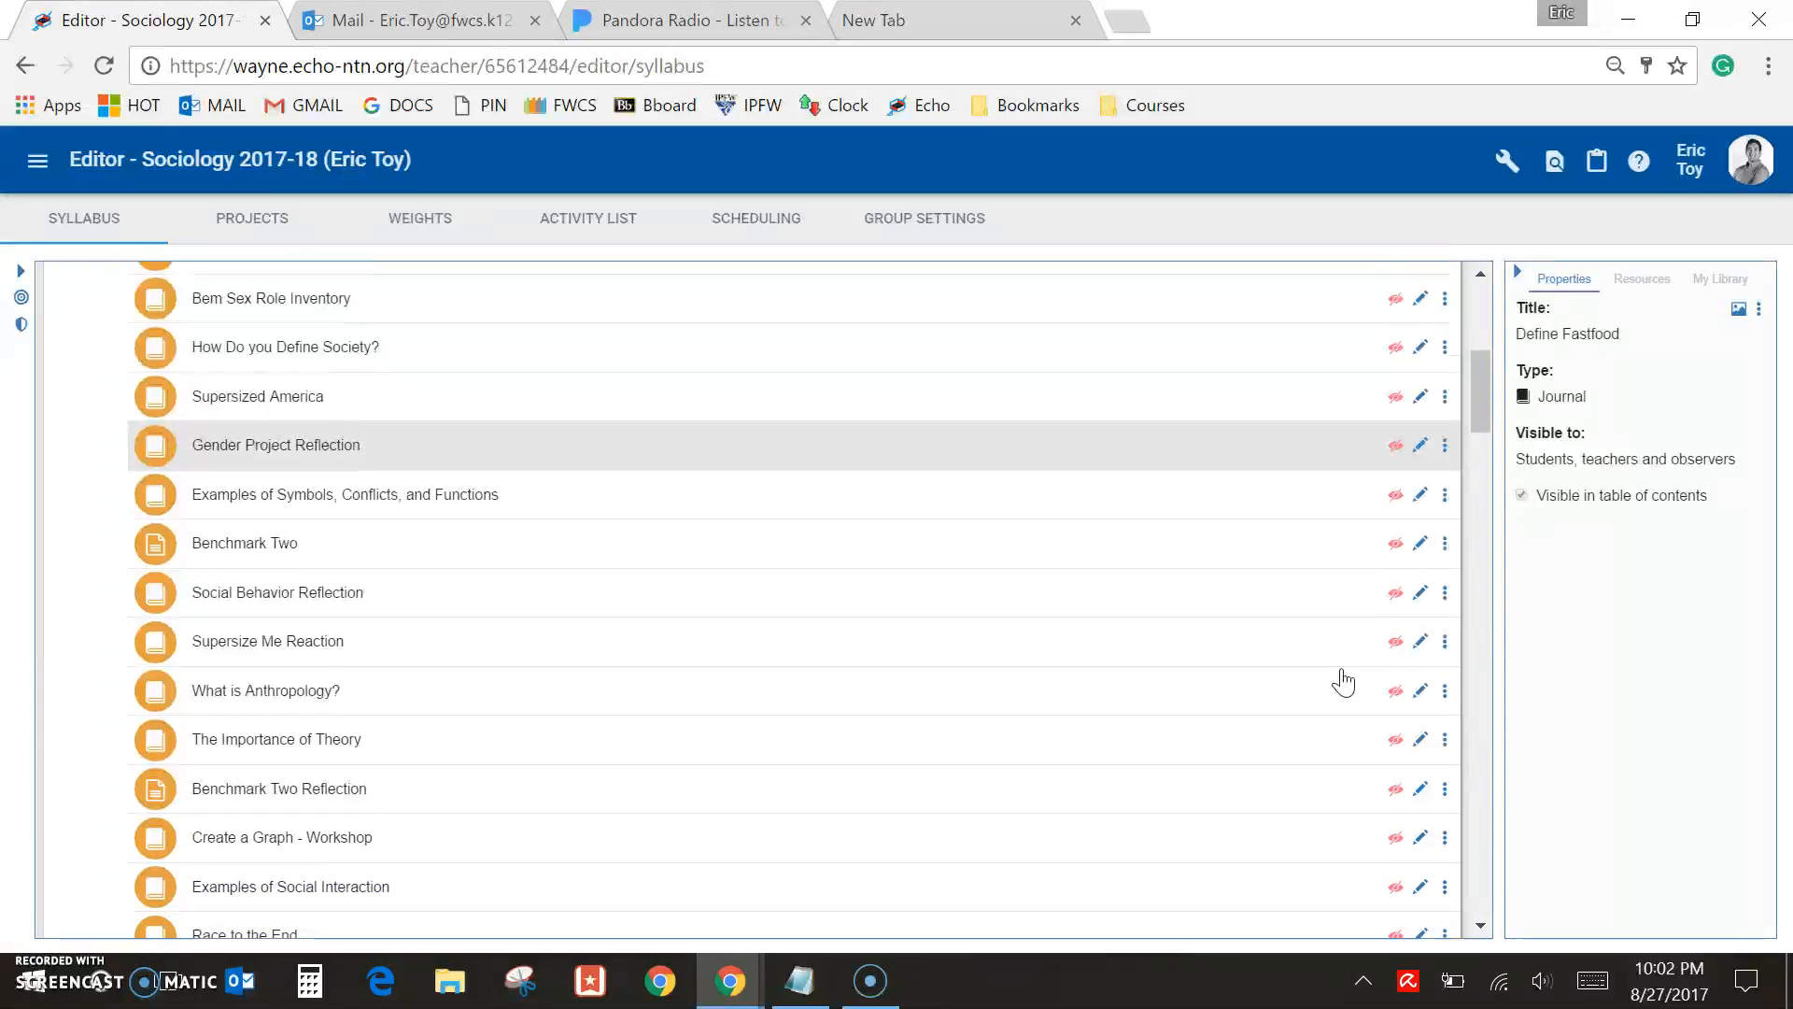
scroll(1342, 682, down, 5)
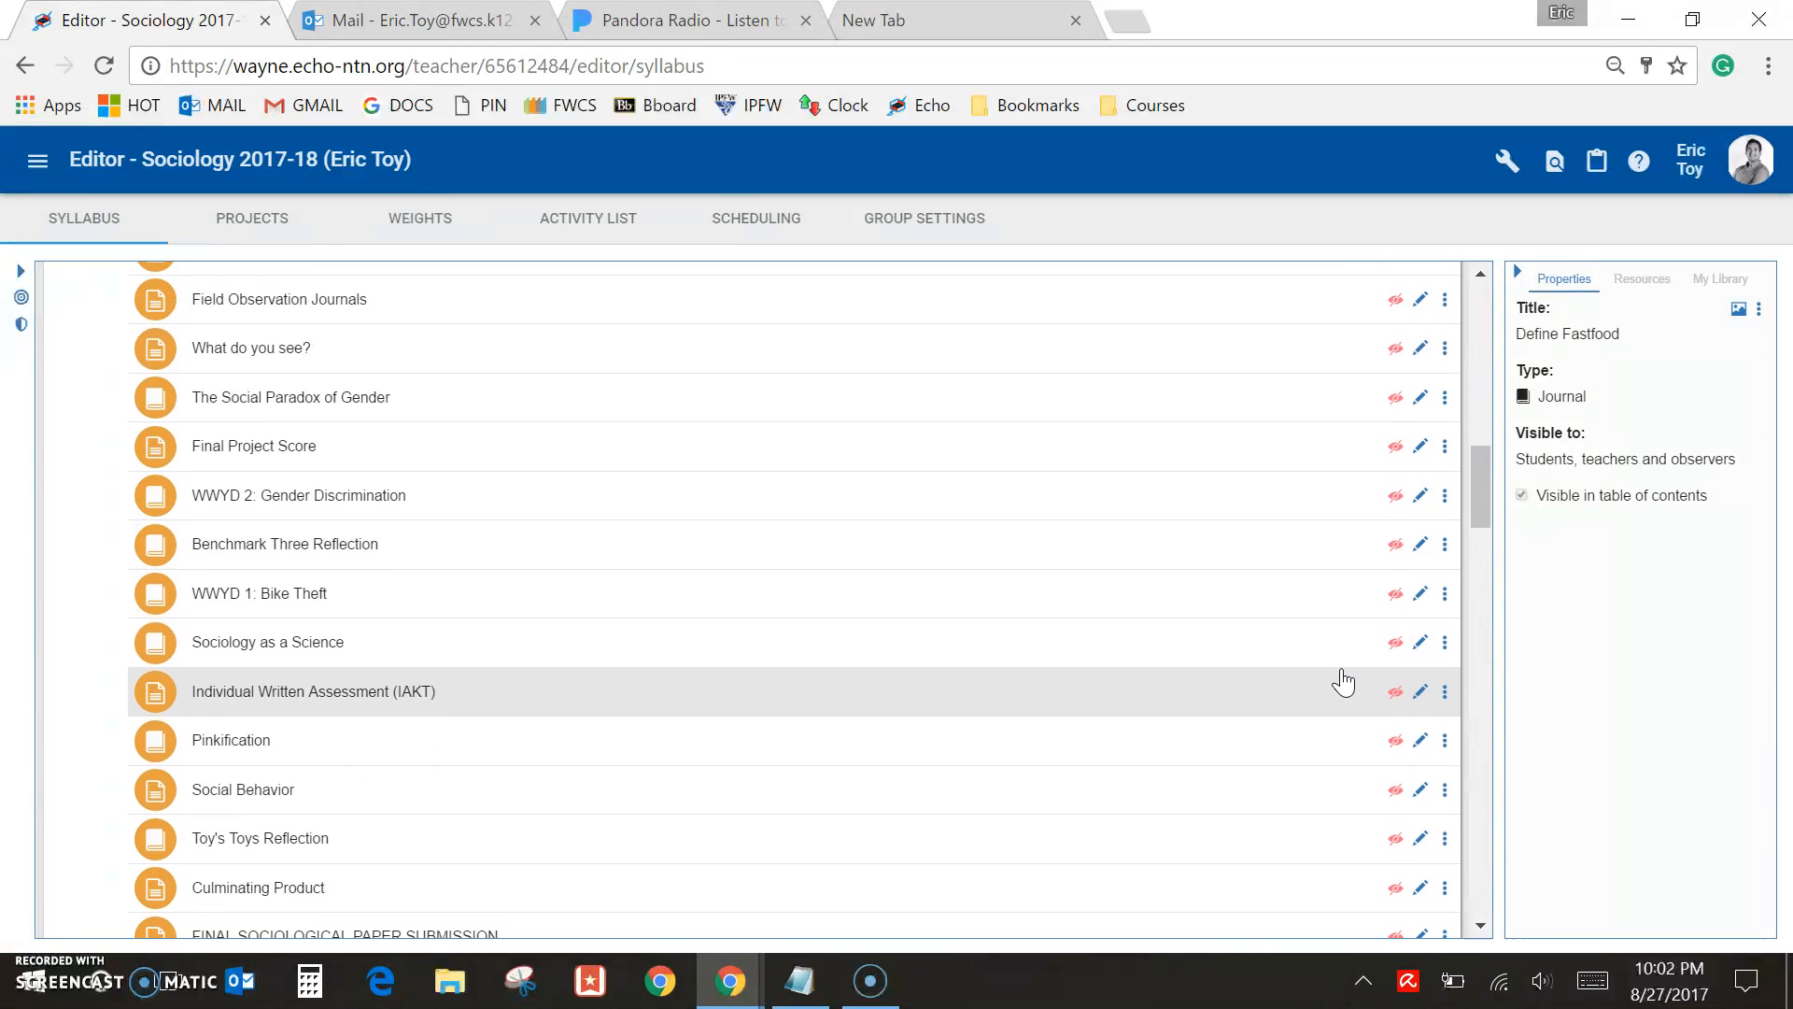
scroll(1344, 680, down, 3)
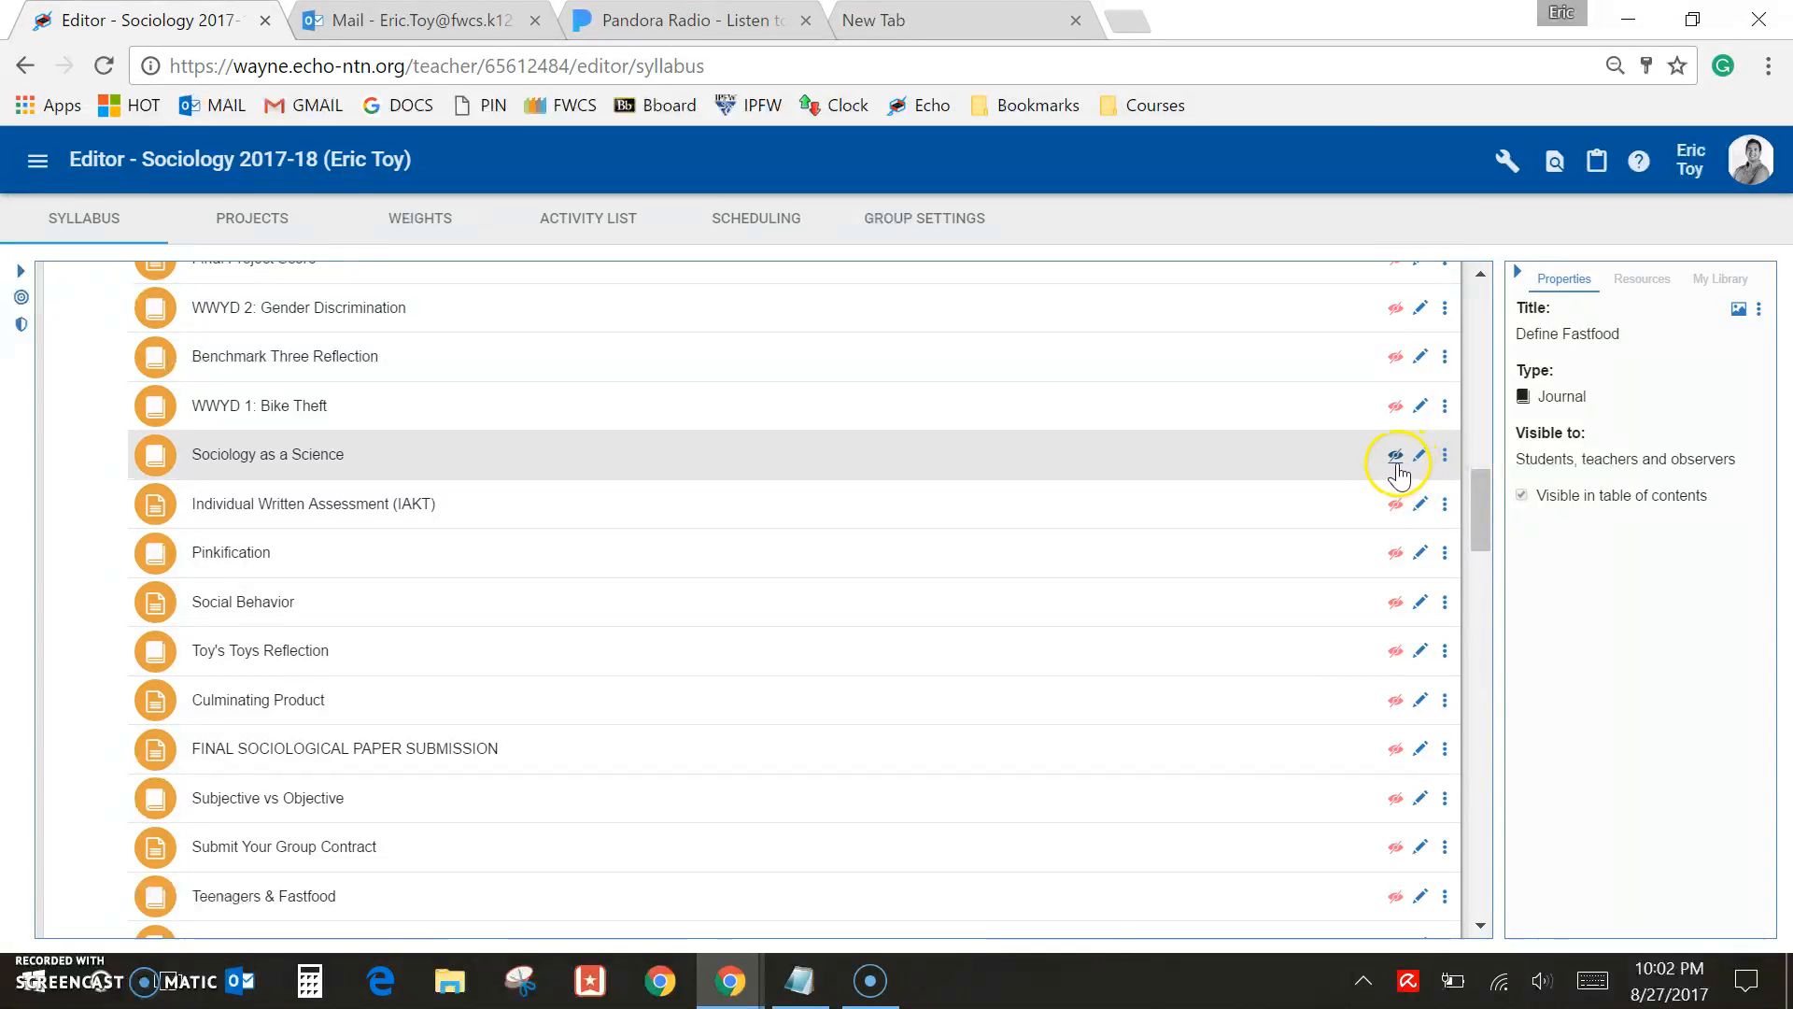
click(1398, 475)
scroll(1129, 743, down, 3)
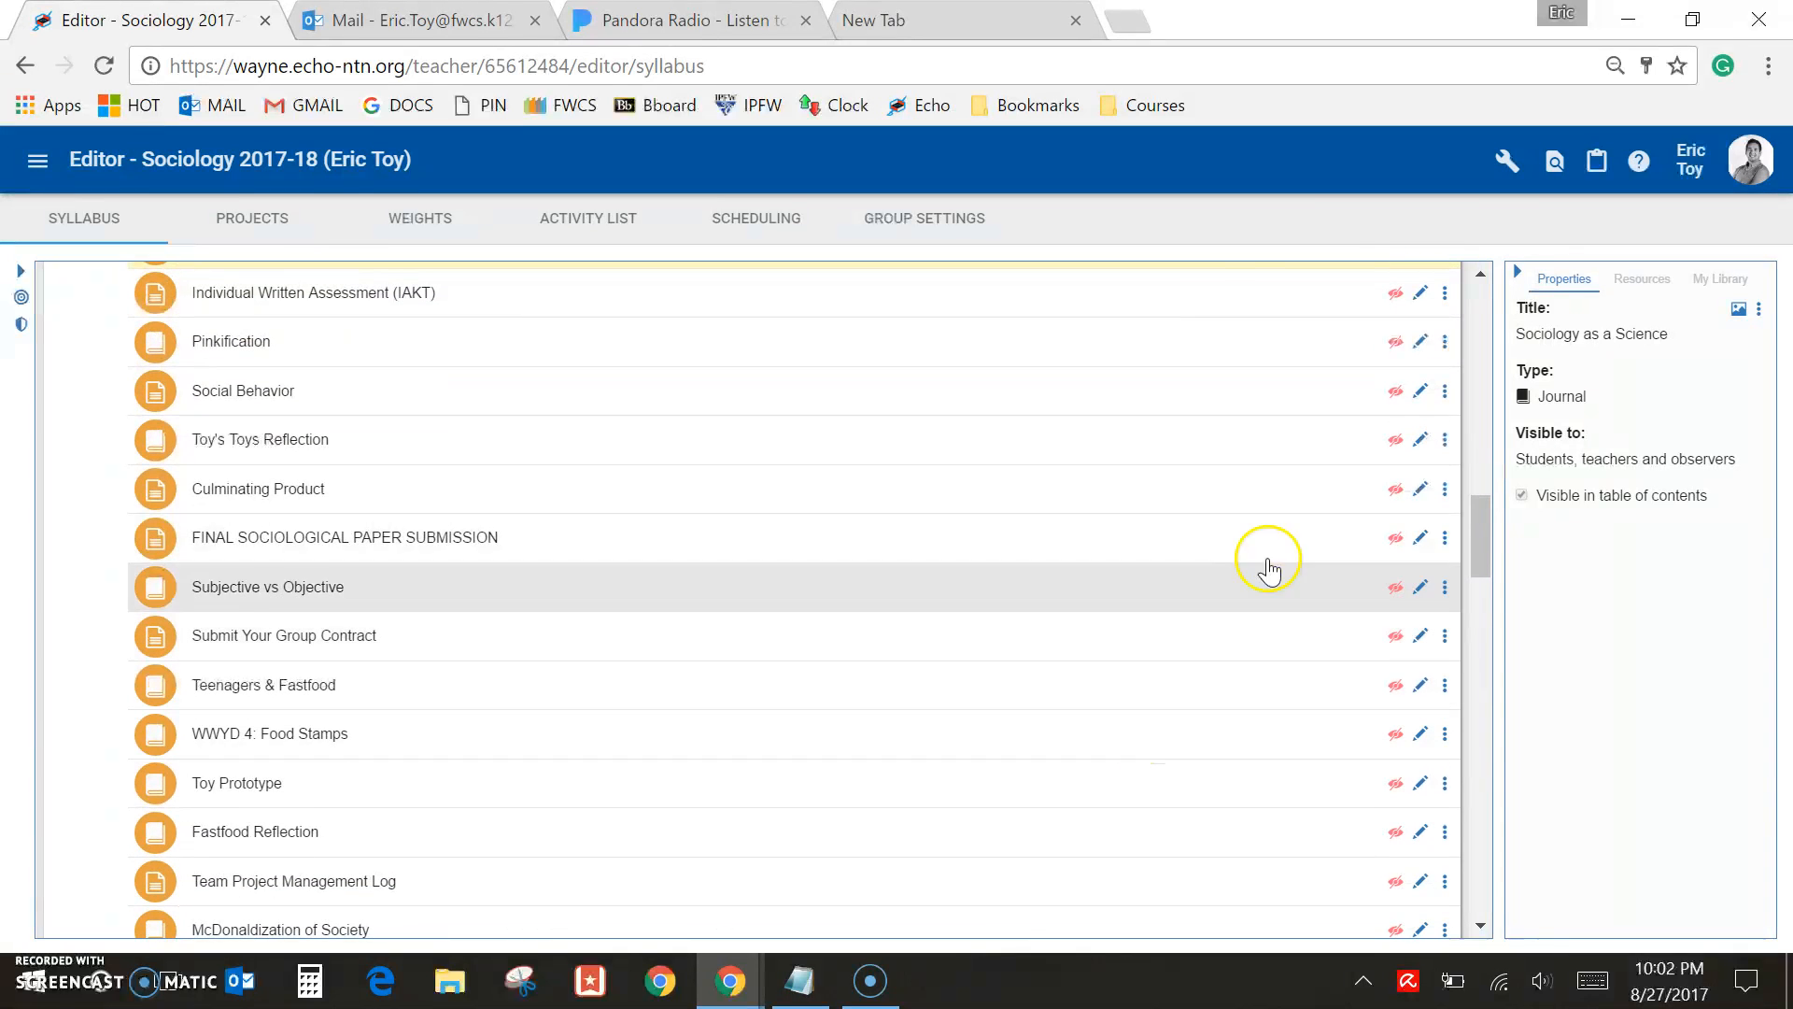
Make the Subjective vs Objective journal in the syllabus visible to students
click(1395, 588)
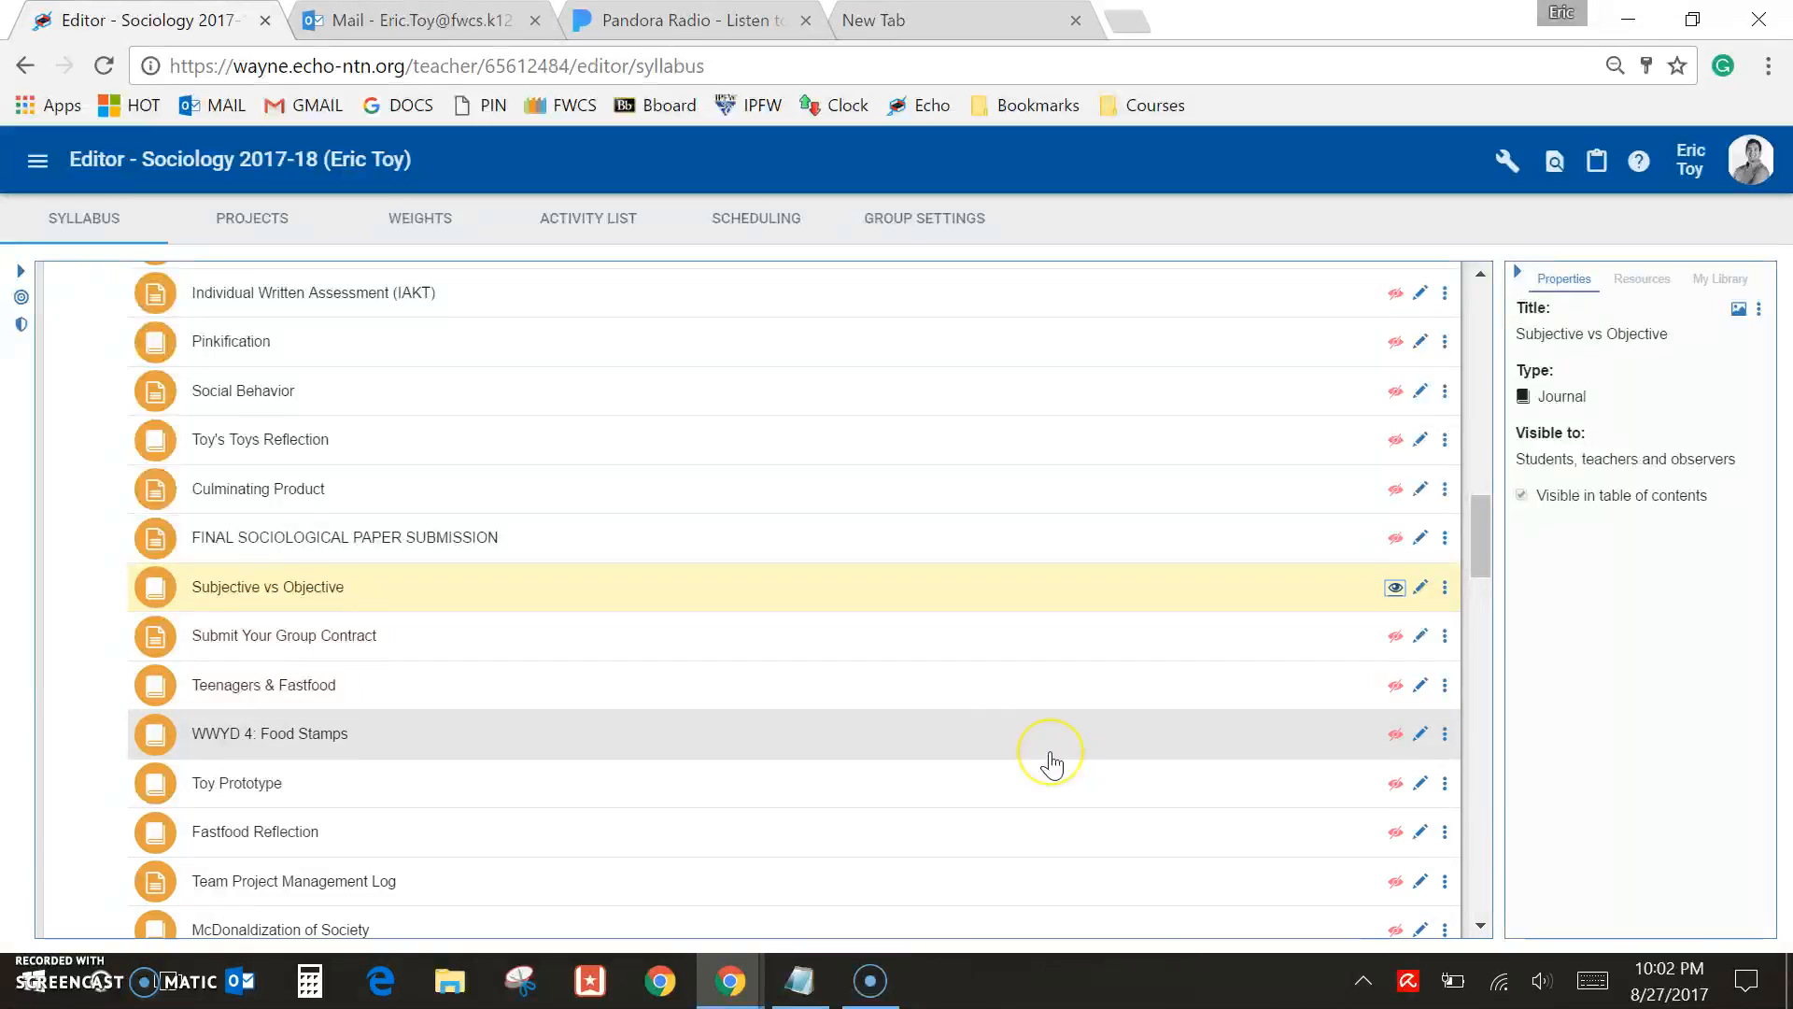
scroll(1049, 761, down, 3)
click(1289, 458)
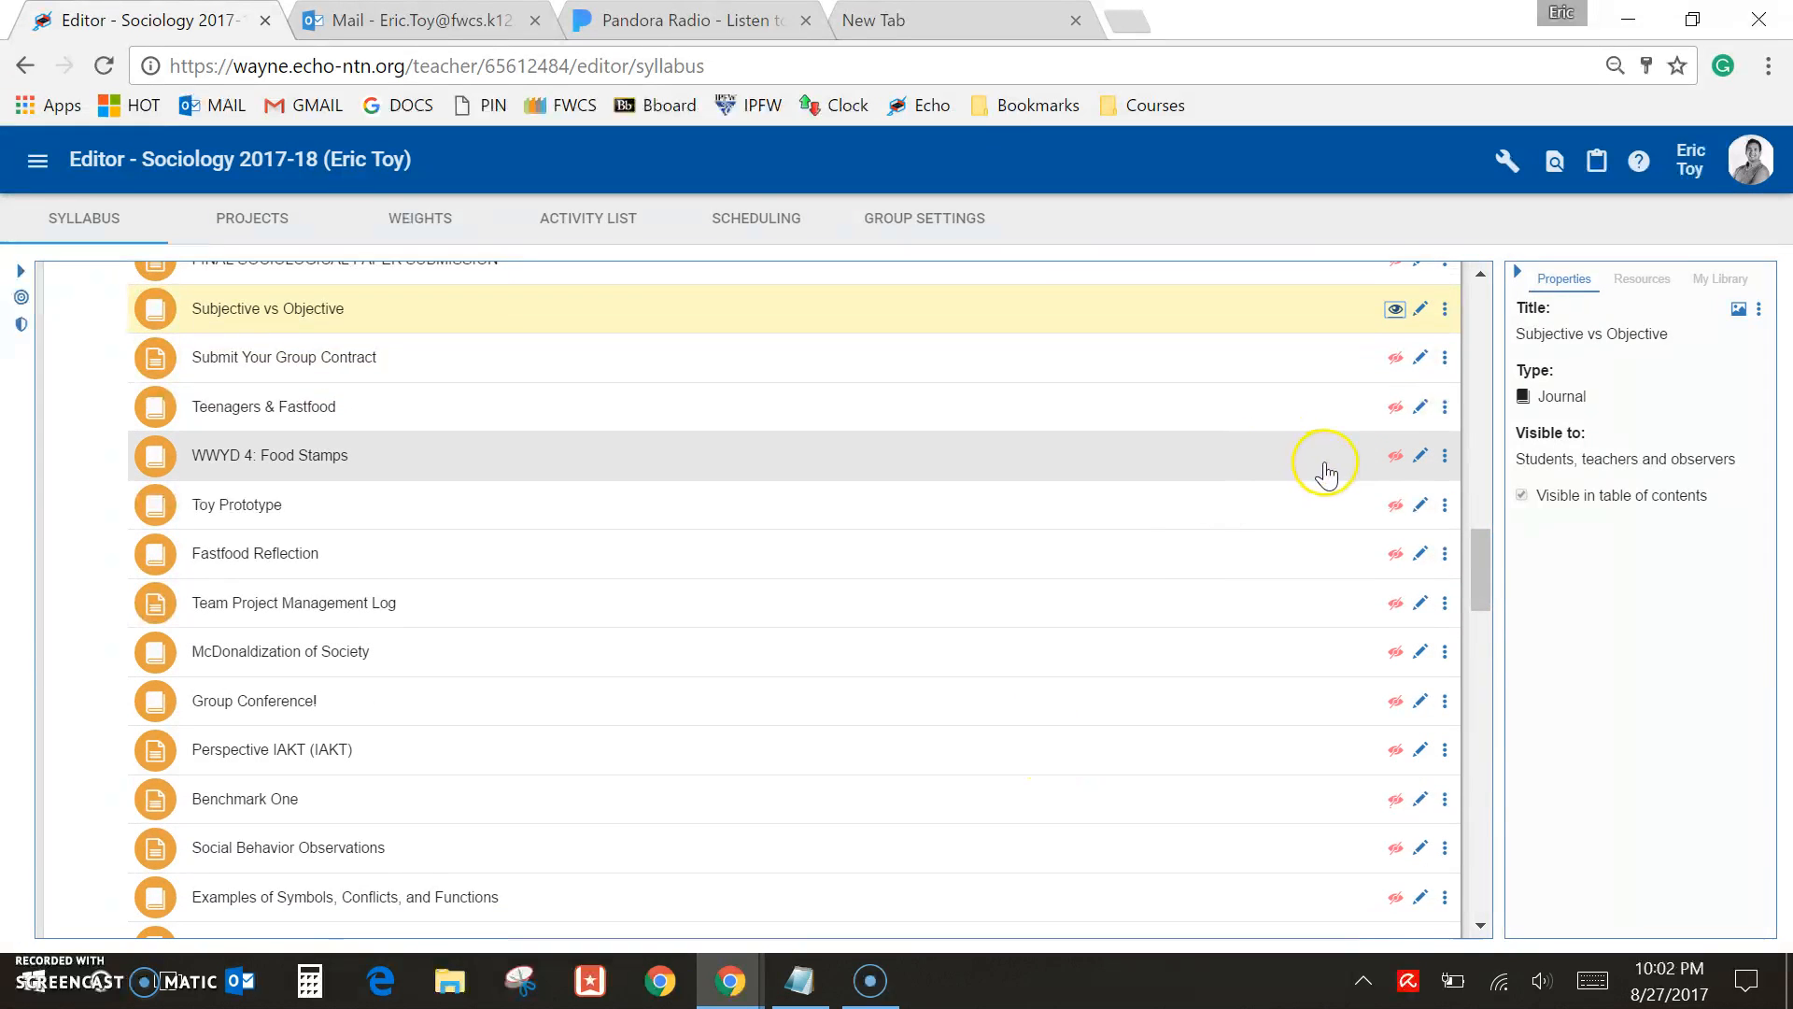
Hide the Define Fastfood journal under Intro to Sociology's Activities from students, leaving it visible to Teachers only
scroll(1329, 564, down, 3)
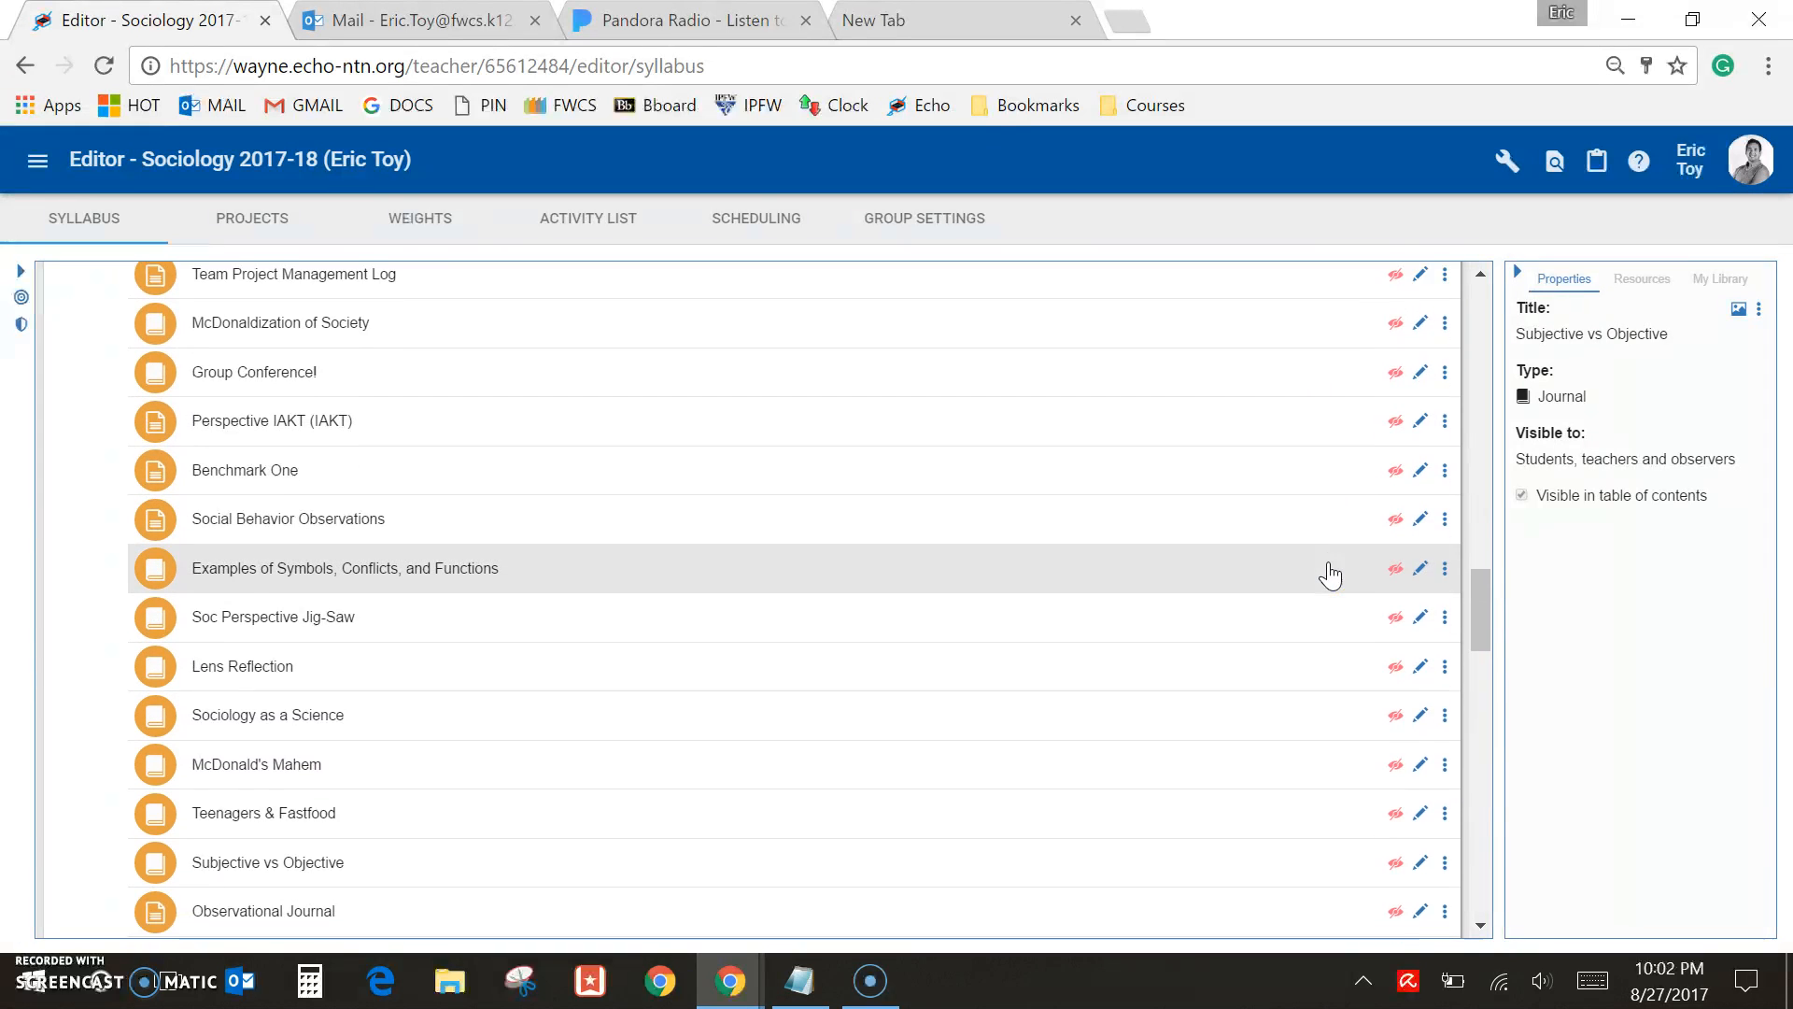
scroll(1331, 574, down, 2)
scroll(1331, 574, down, 2)
scroll(1331, 574, down, 3)
scroll(1331, 575, up, 20)
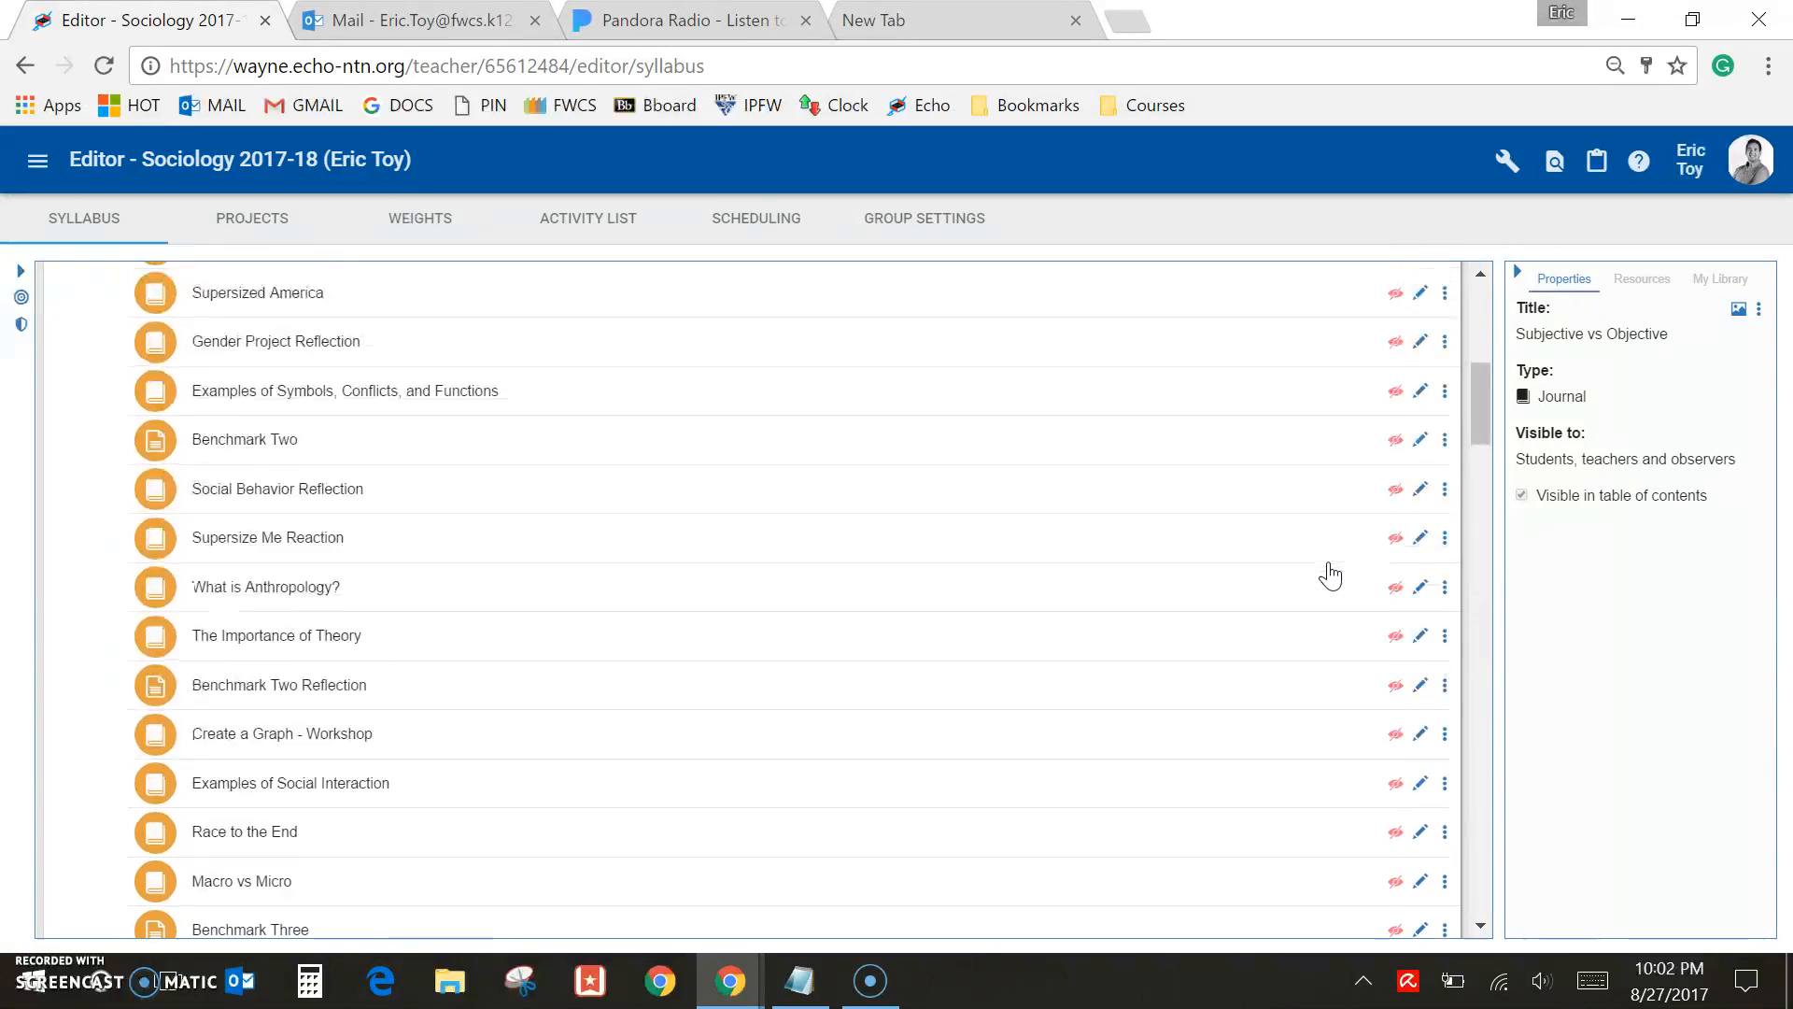
scroll(1331, 575, up, 7)
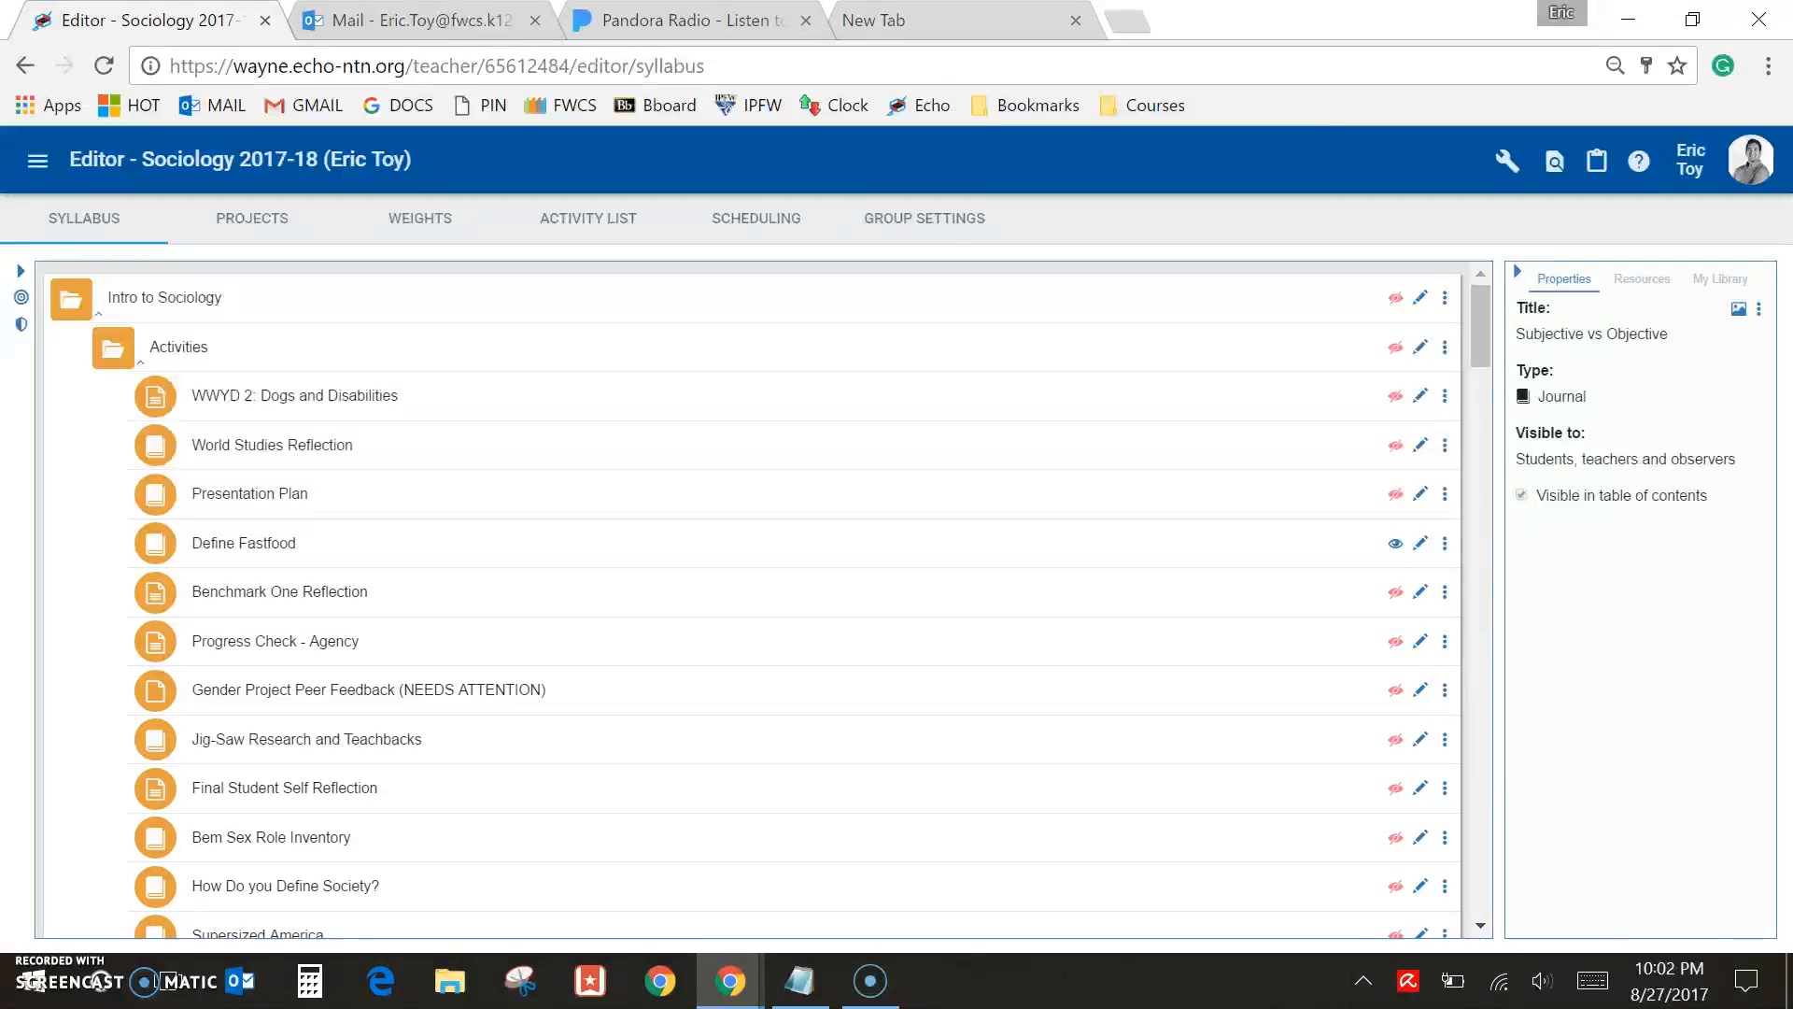
click(1394, 545)
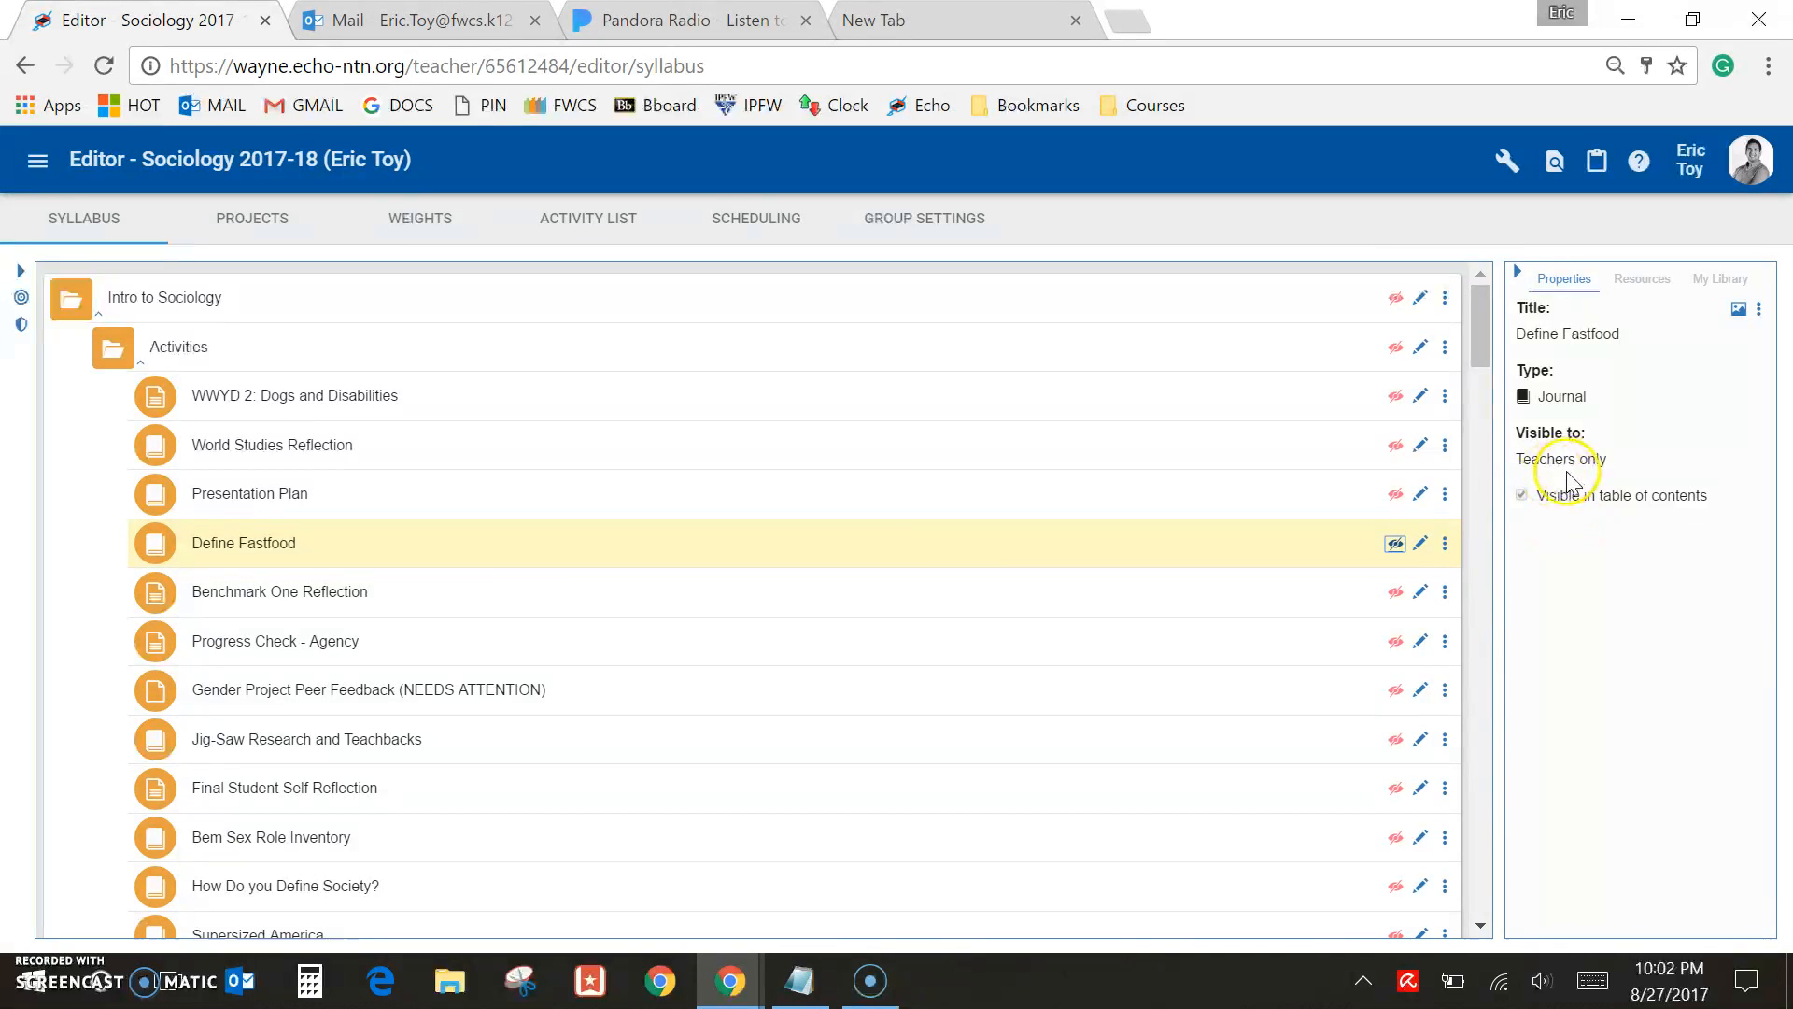
click(1310, 503)
click(1305, 561)
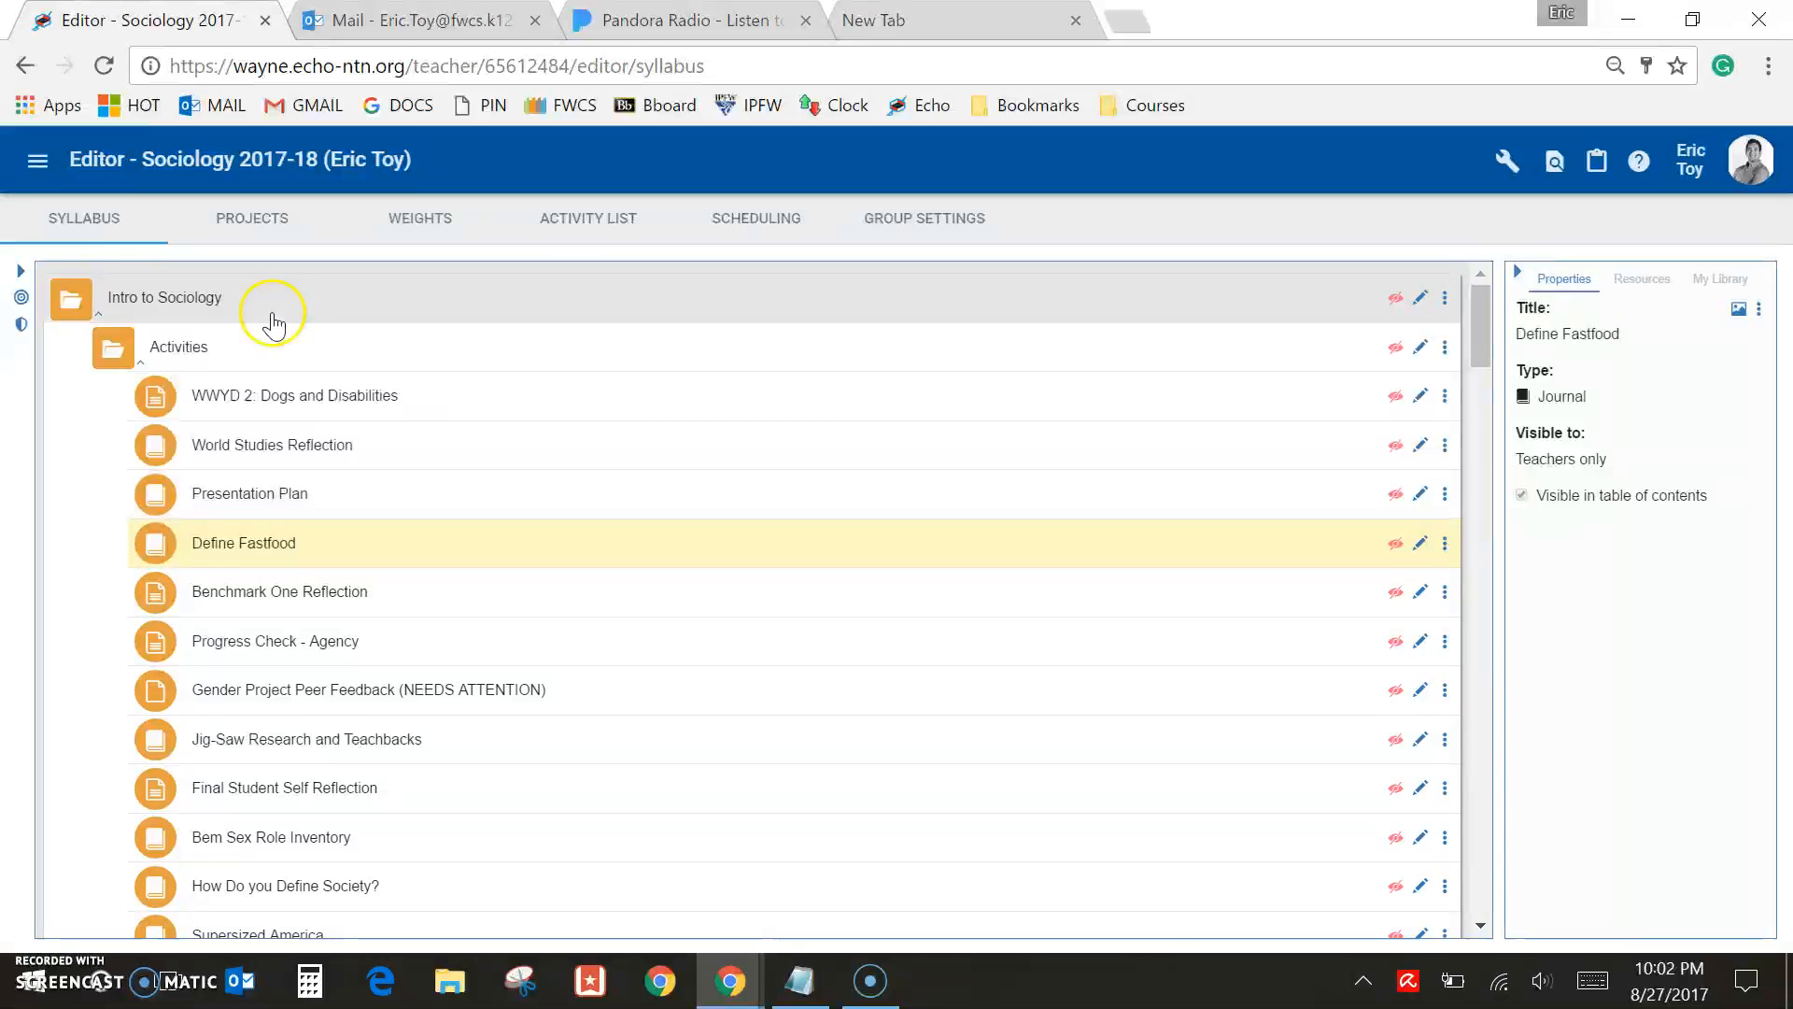
Hide the Sociology as a Science and Subjective vs Objective journals in the syllabus from students
scroll(872, 675, down, 8)
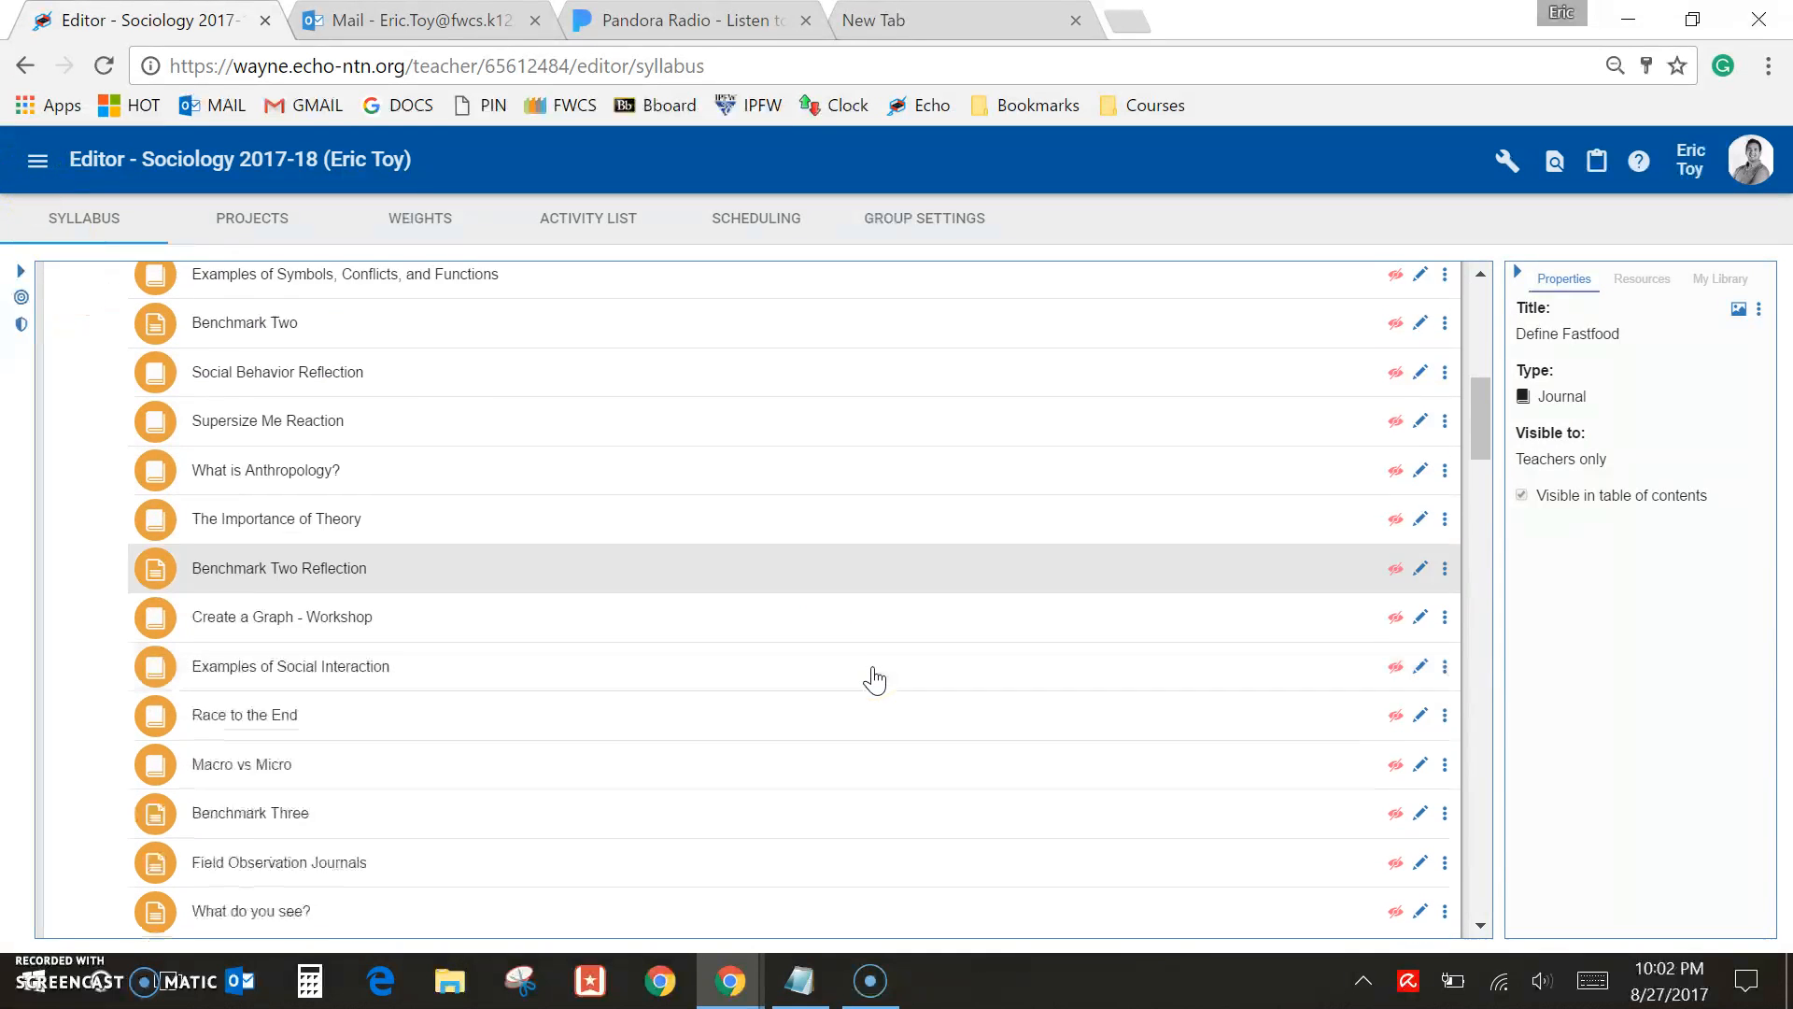
scroll(874, 674, down, 10)
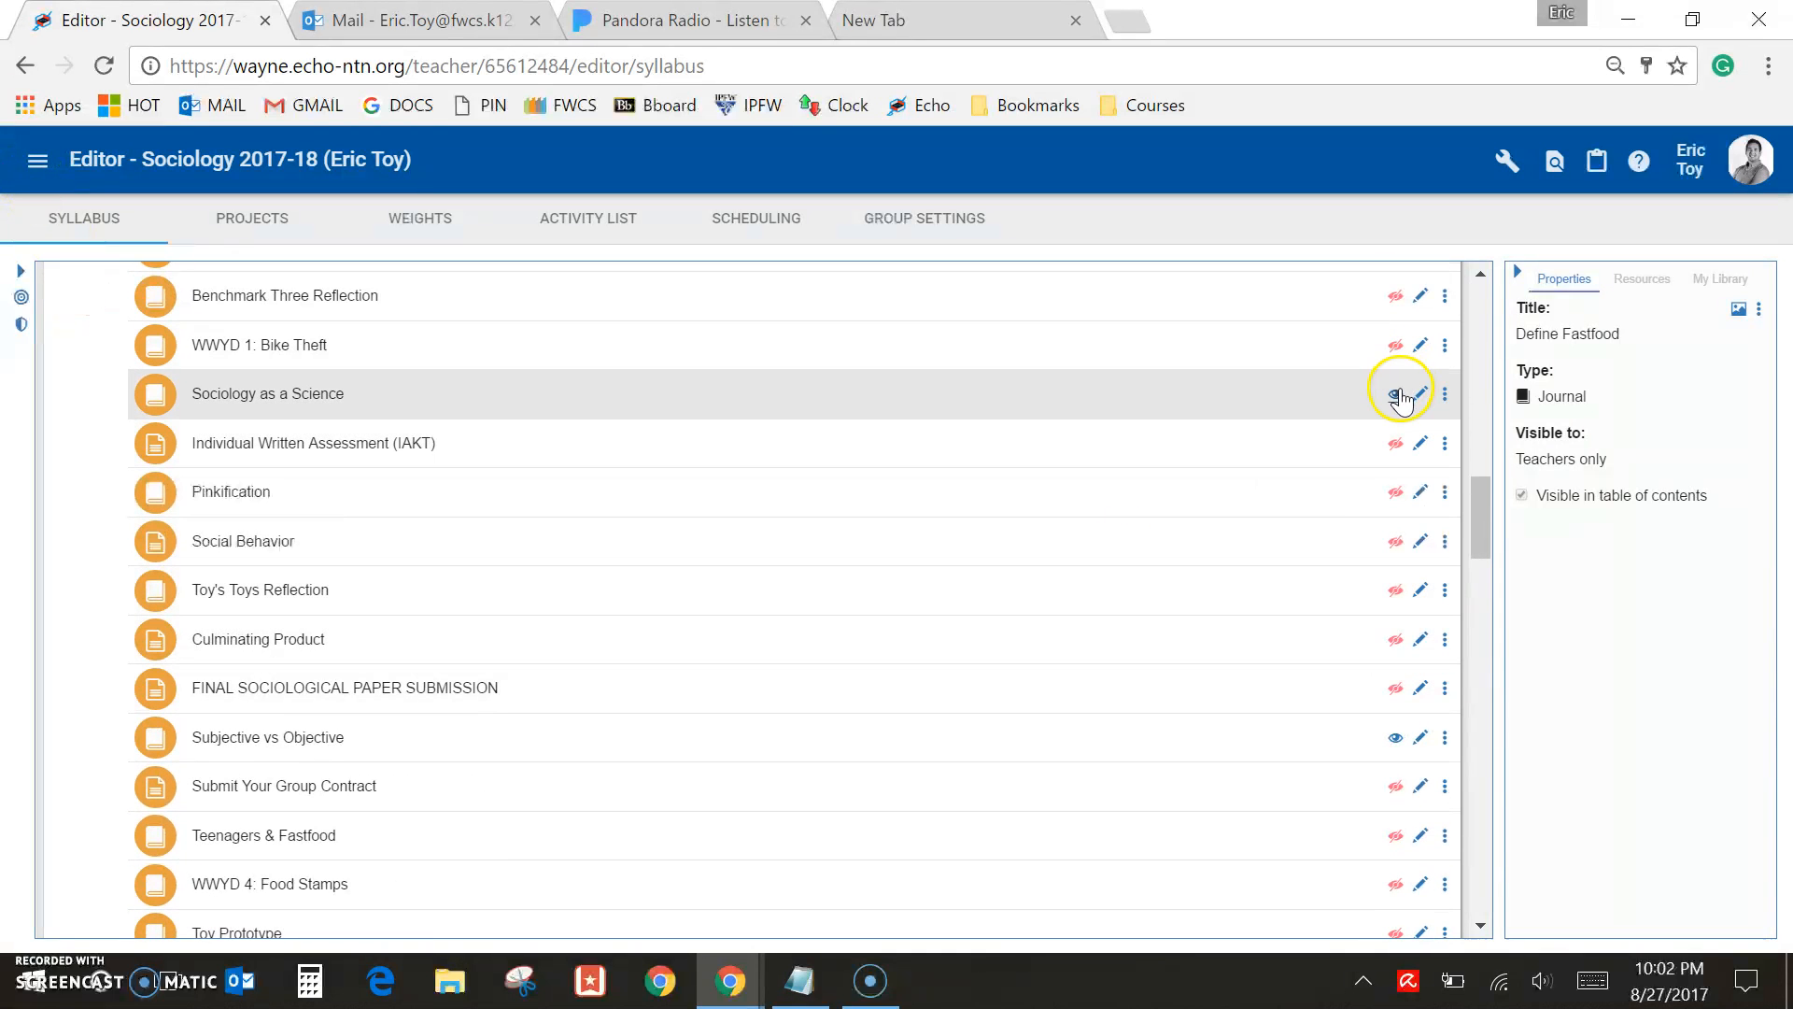
click(1398, 395)
click(1394, 737)
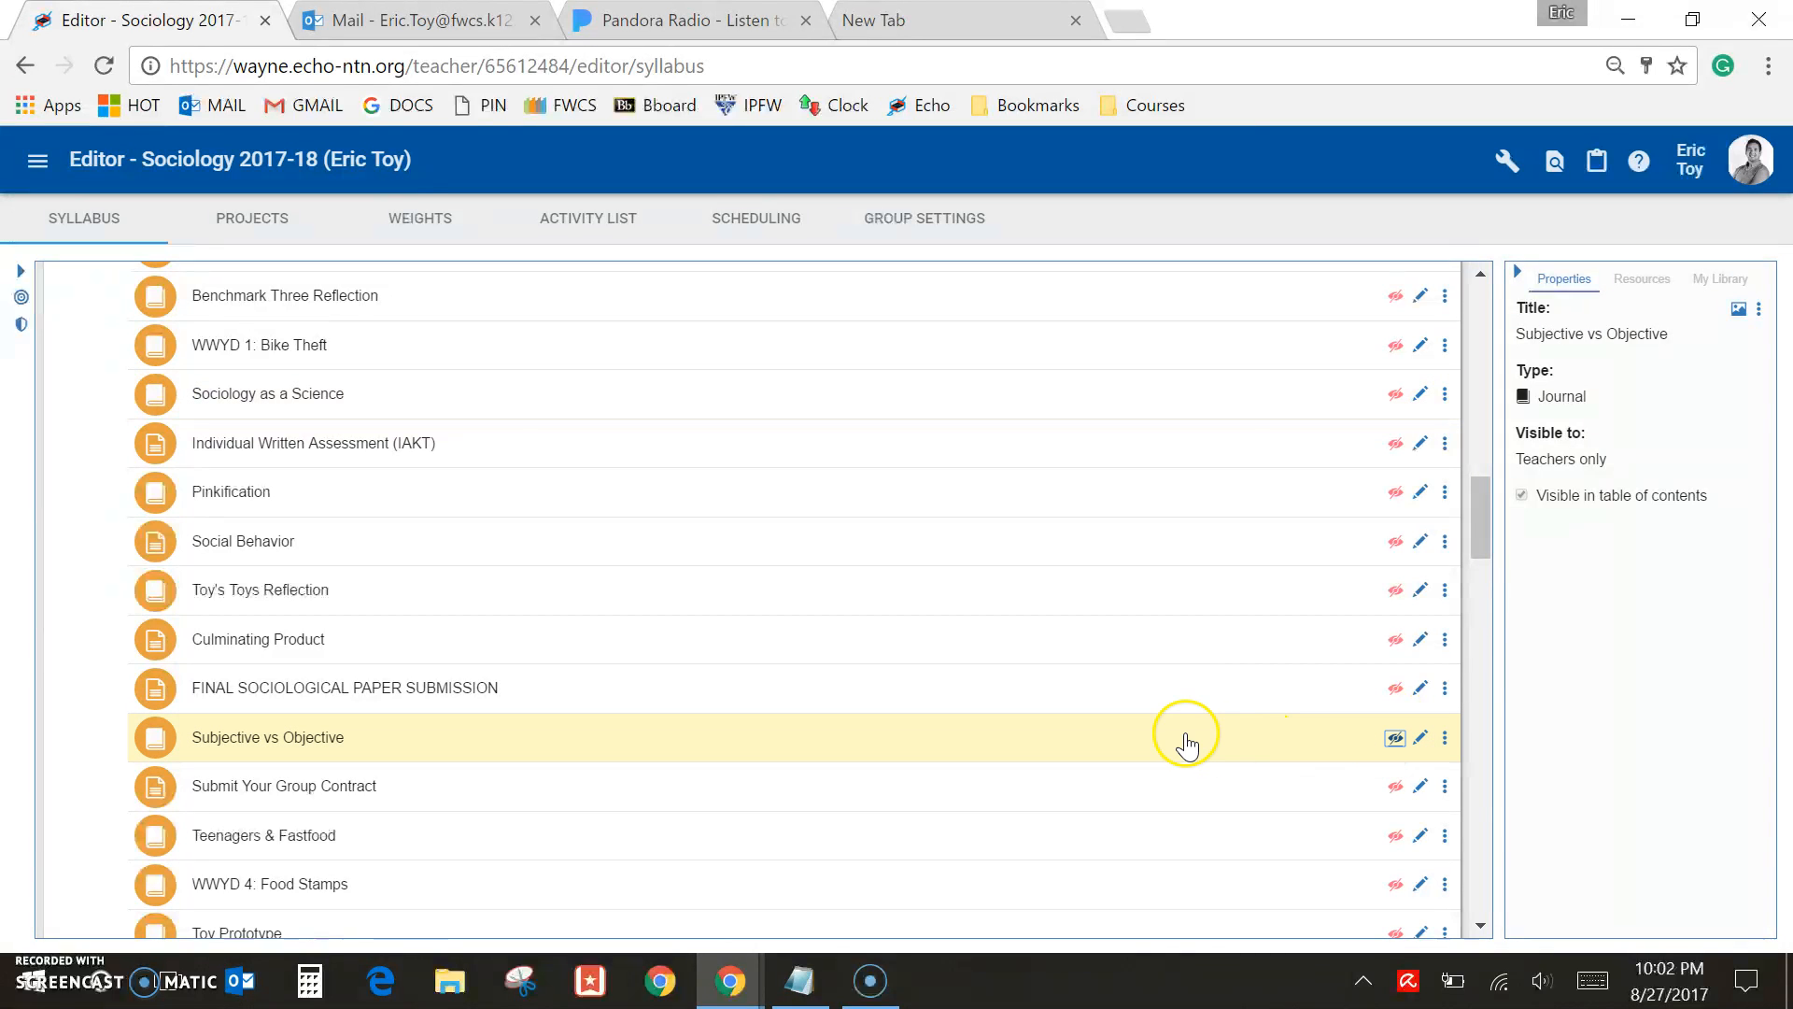
Check the activity list in the course gradebook, and view the course's Activities page
click(38, 169)
click(47, 368)
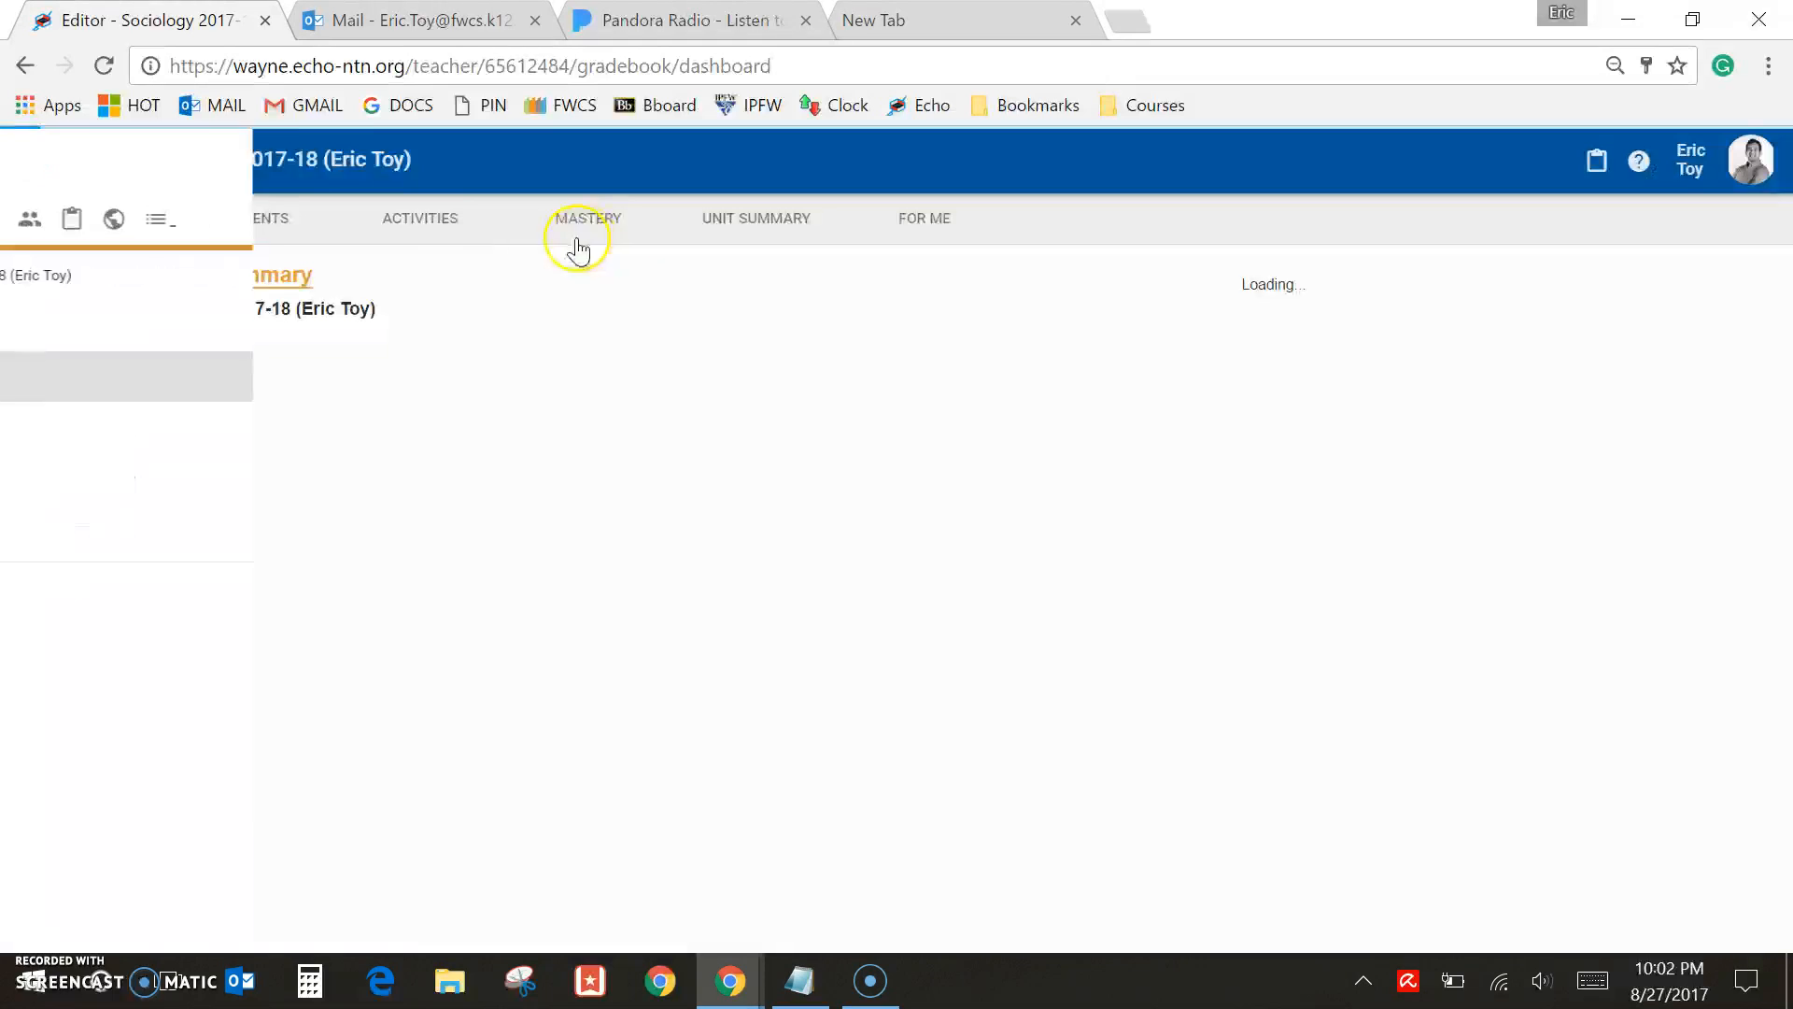
click(448, 224)
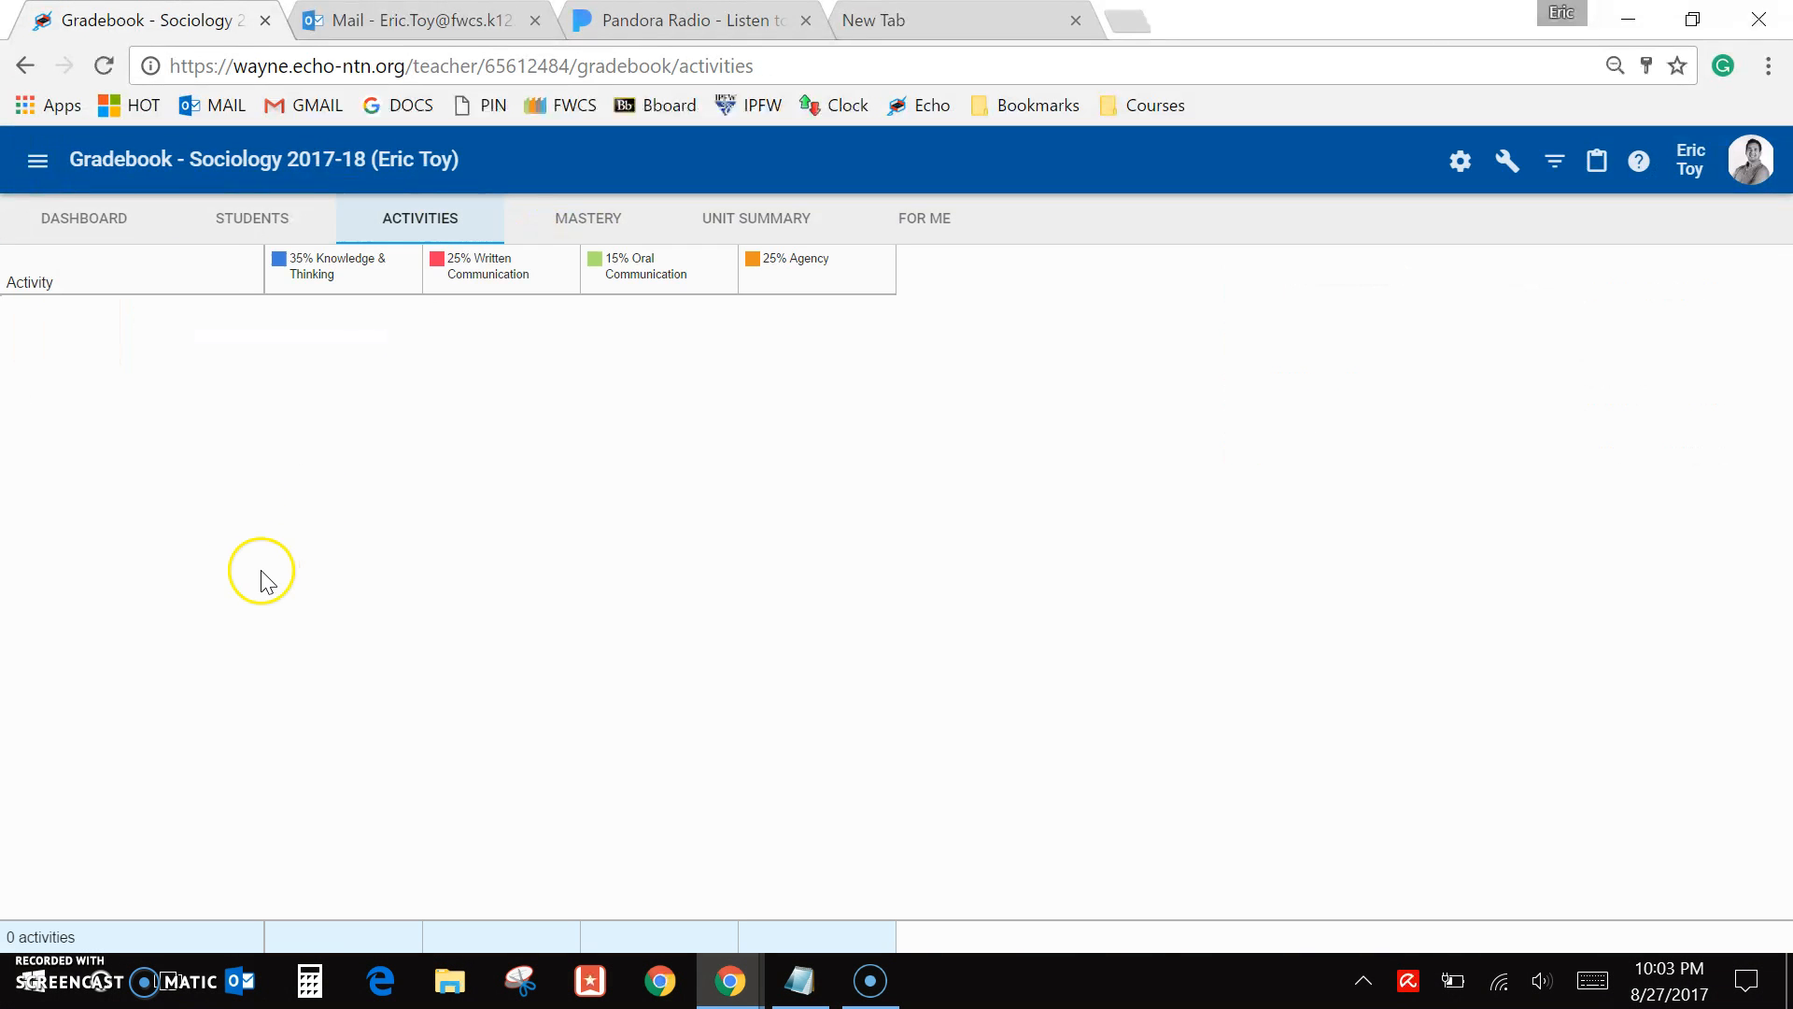
click(32, 164)
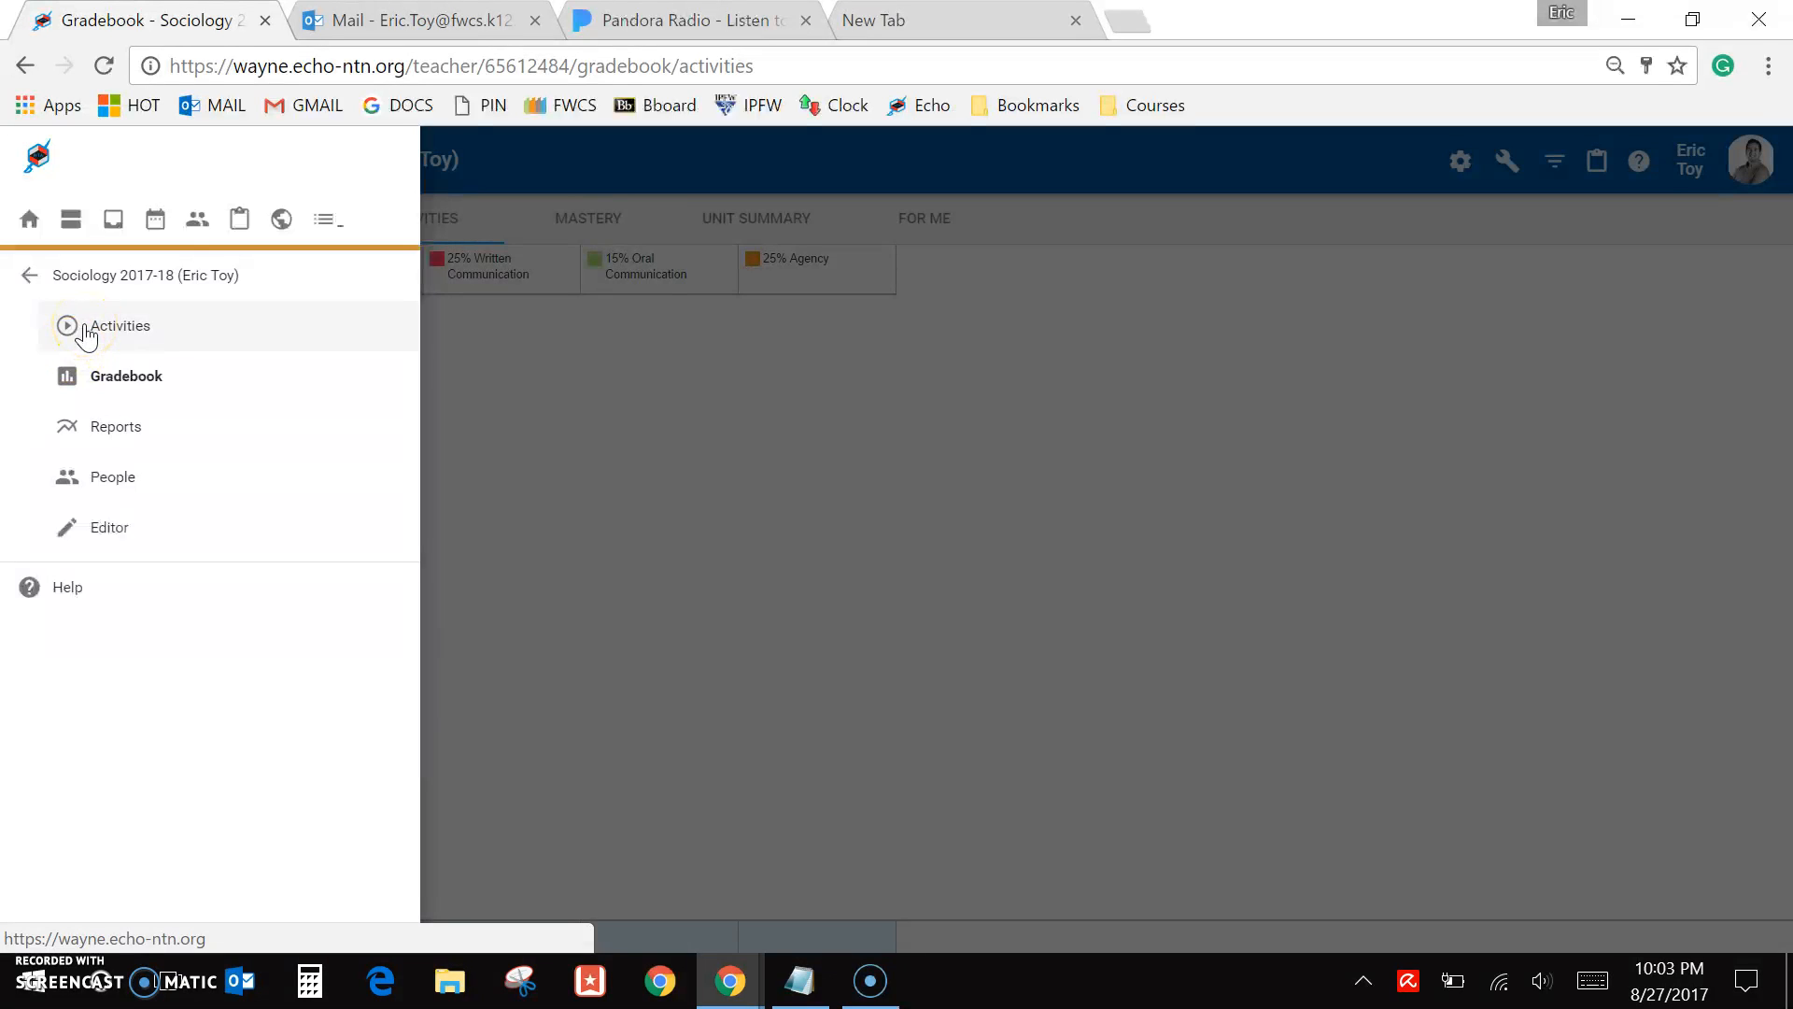
click(86, 328)
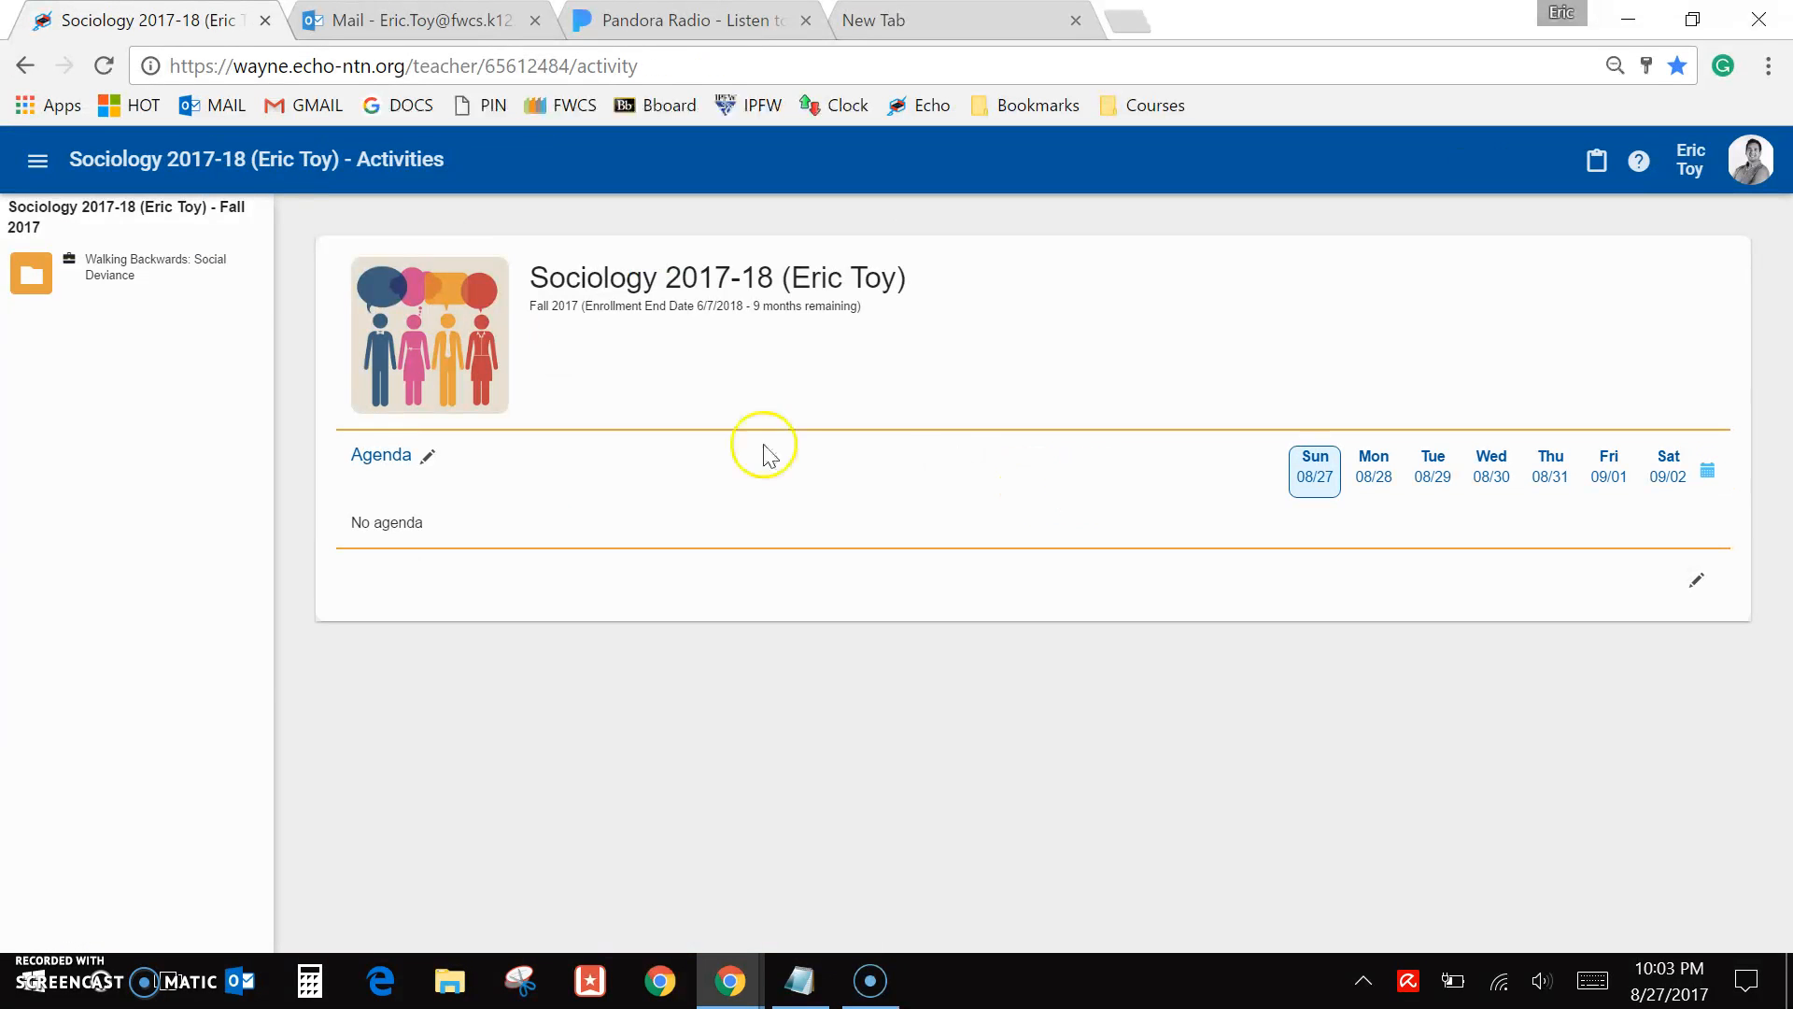
Return to the course Editor and make the Subjective vs Objective journal visible to students
click(34, 161)
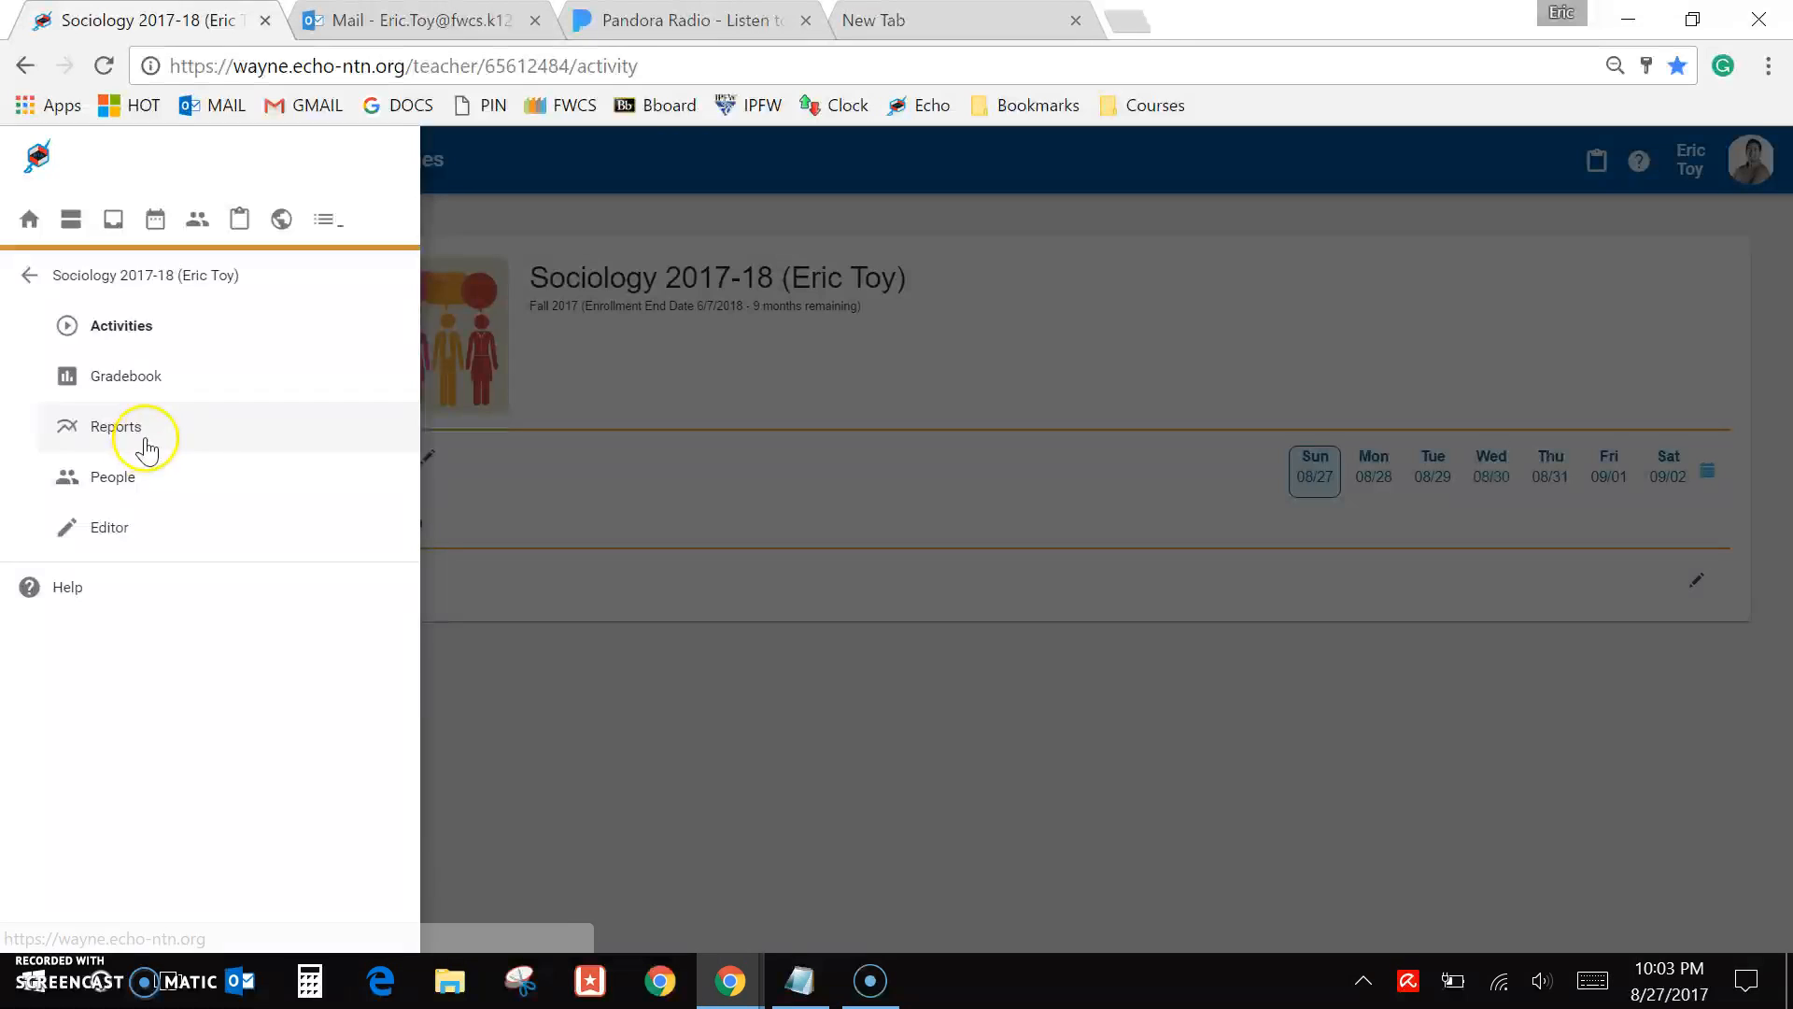
click(163, 527)
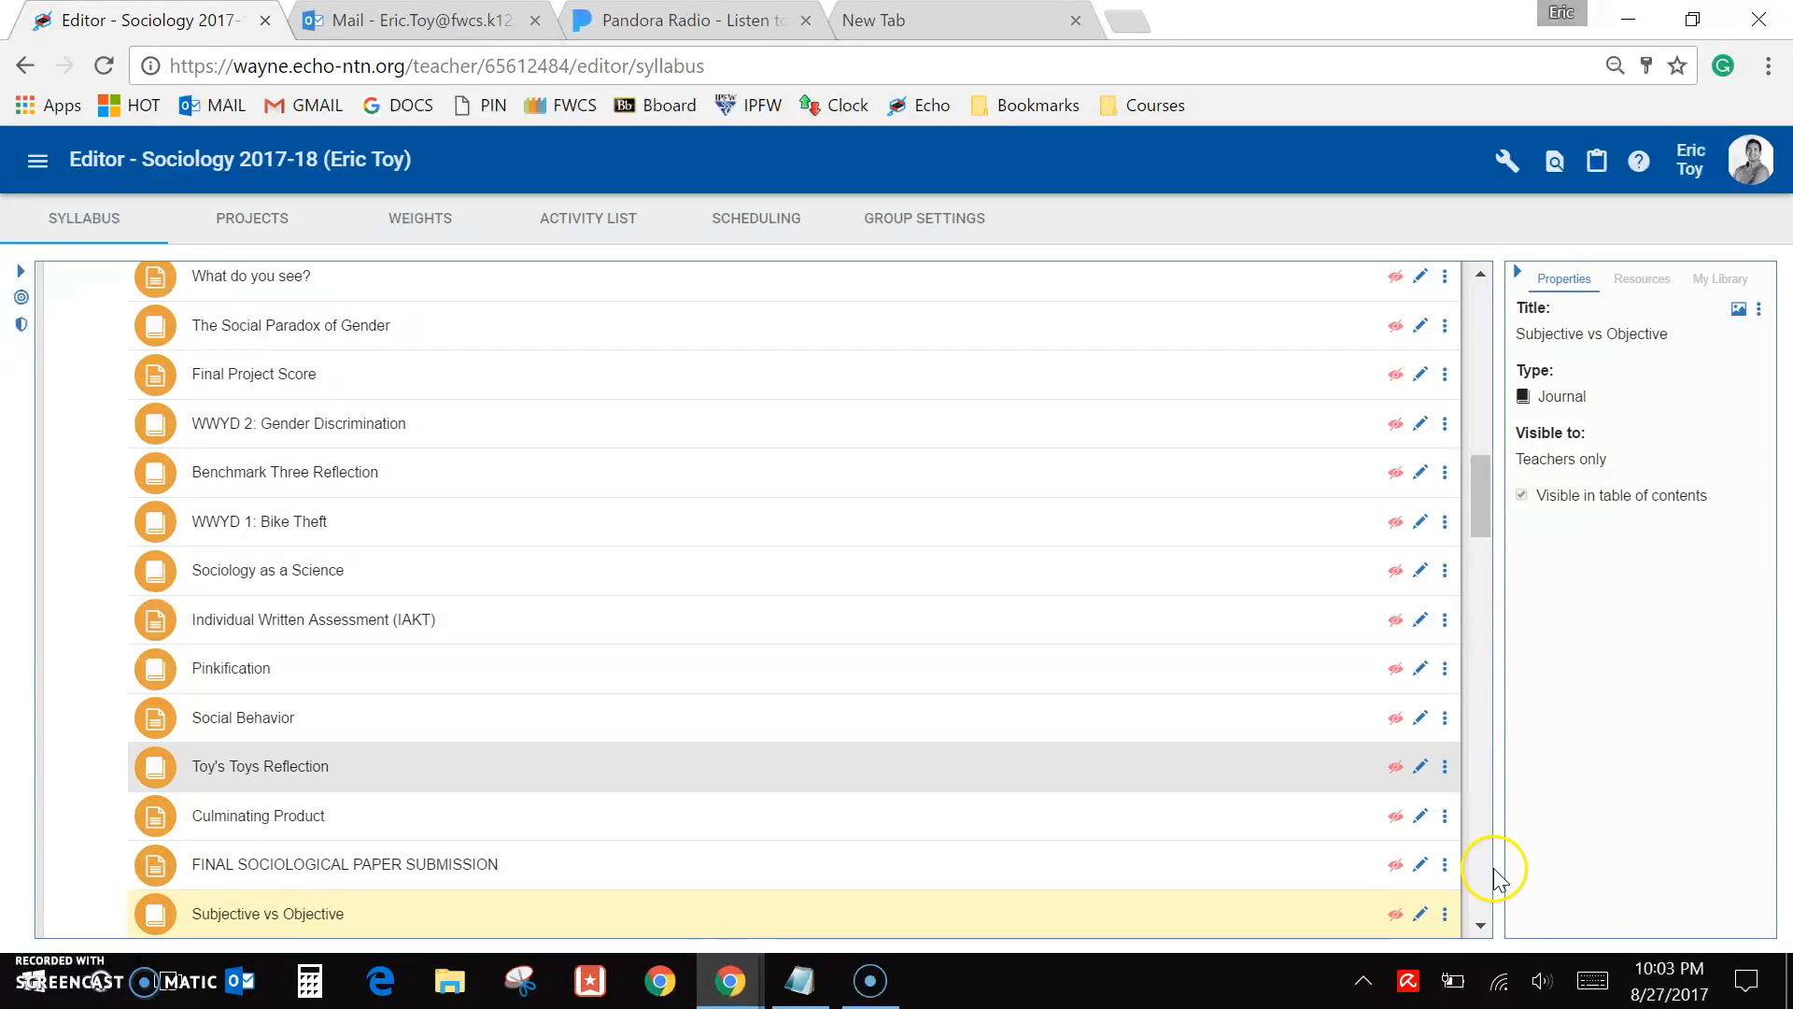
click(1396, 917)
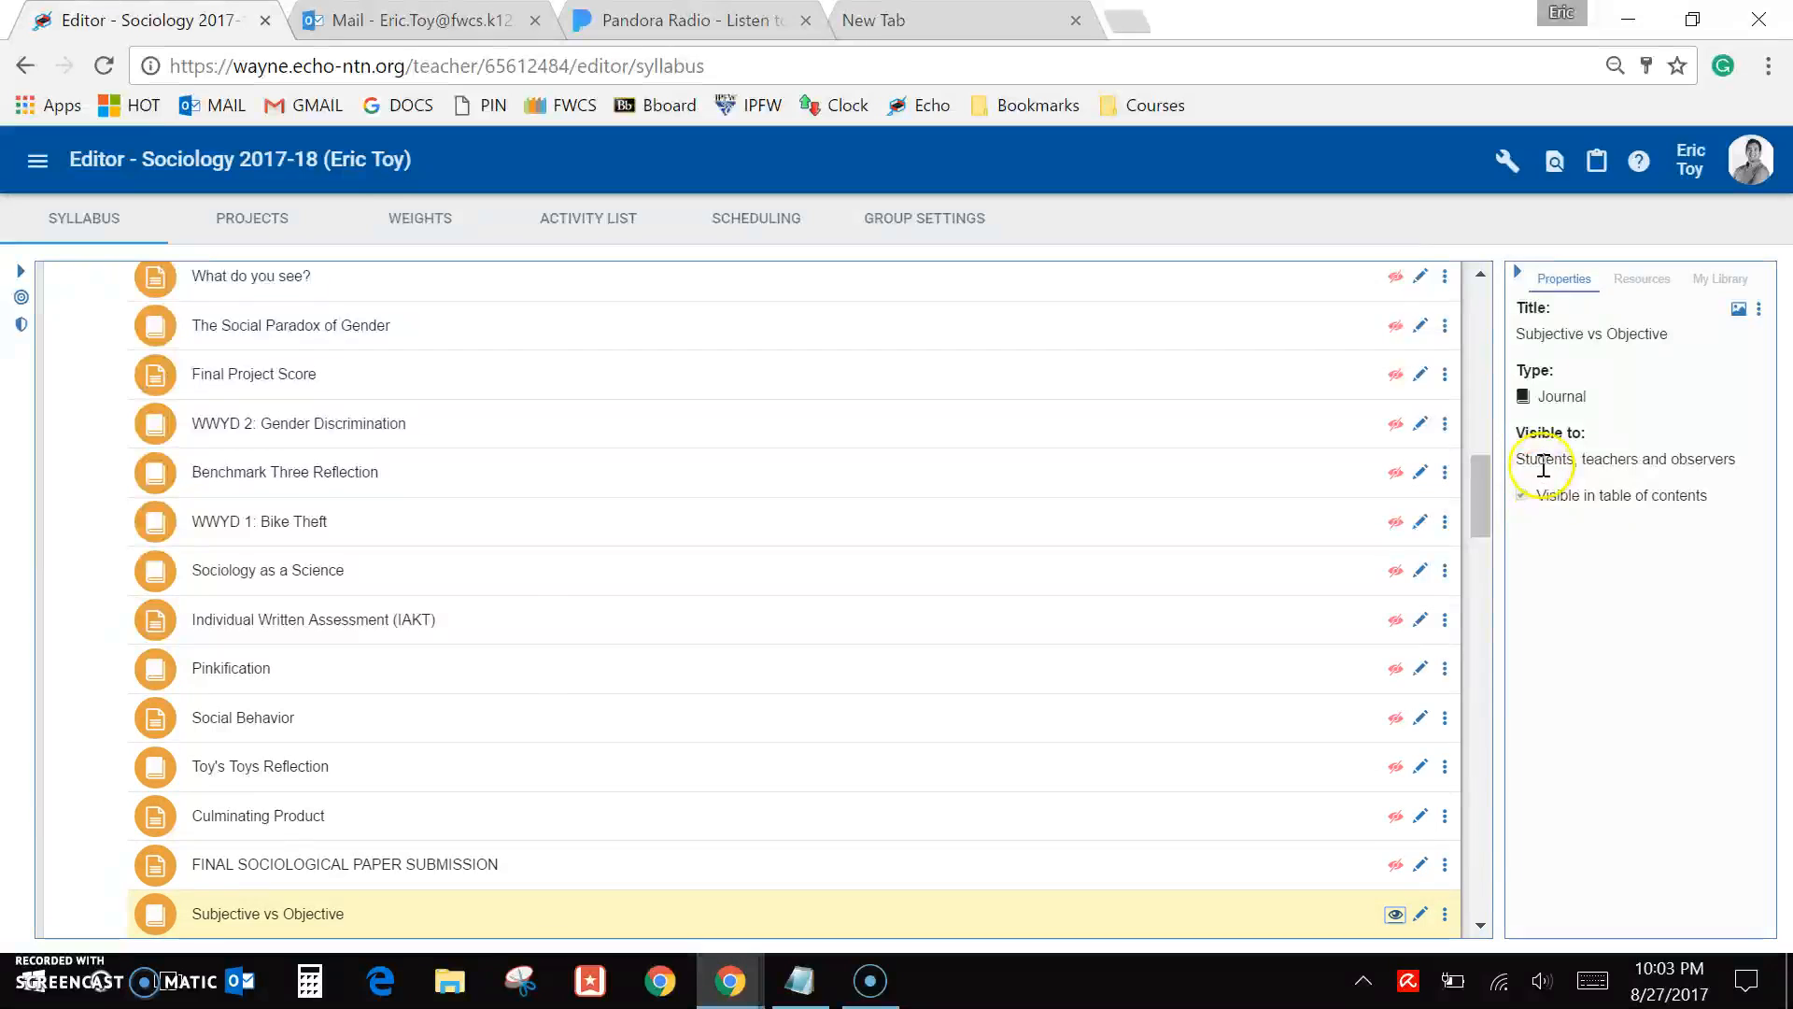
Make the Define Fastfood journal under Intro to Sociology's Activities visible to students, teachers and observers
scroll(1104, 512, up, 1)
scroll(1105, 512, up, 6)
scroll(1105, 511, up, 8)
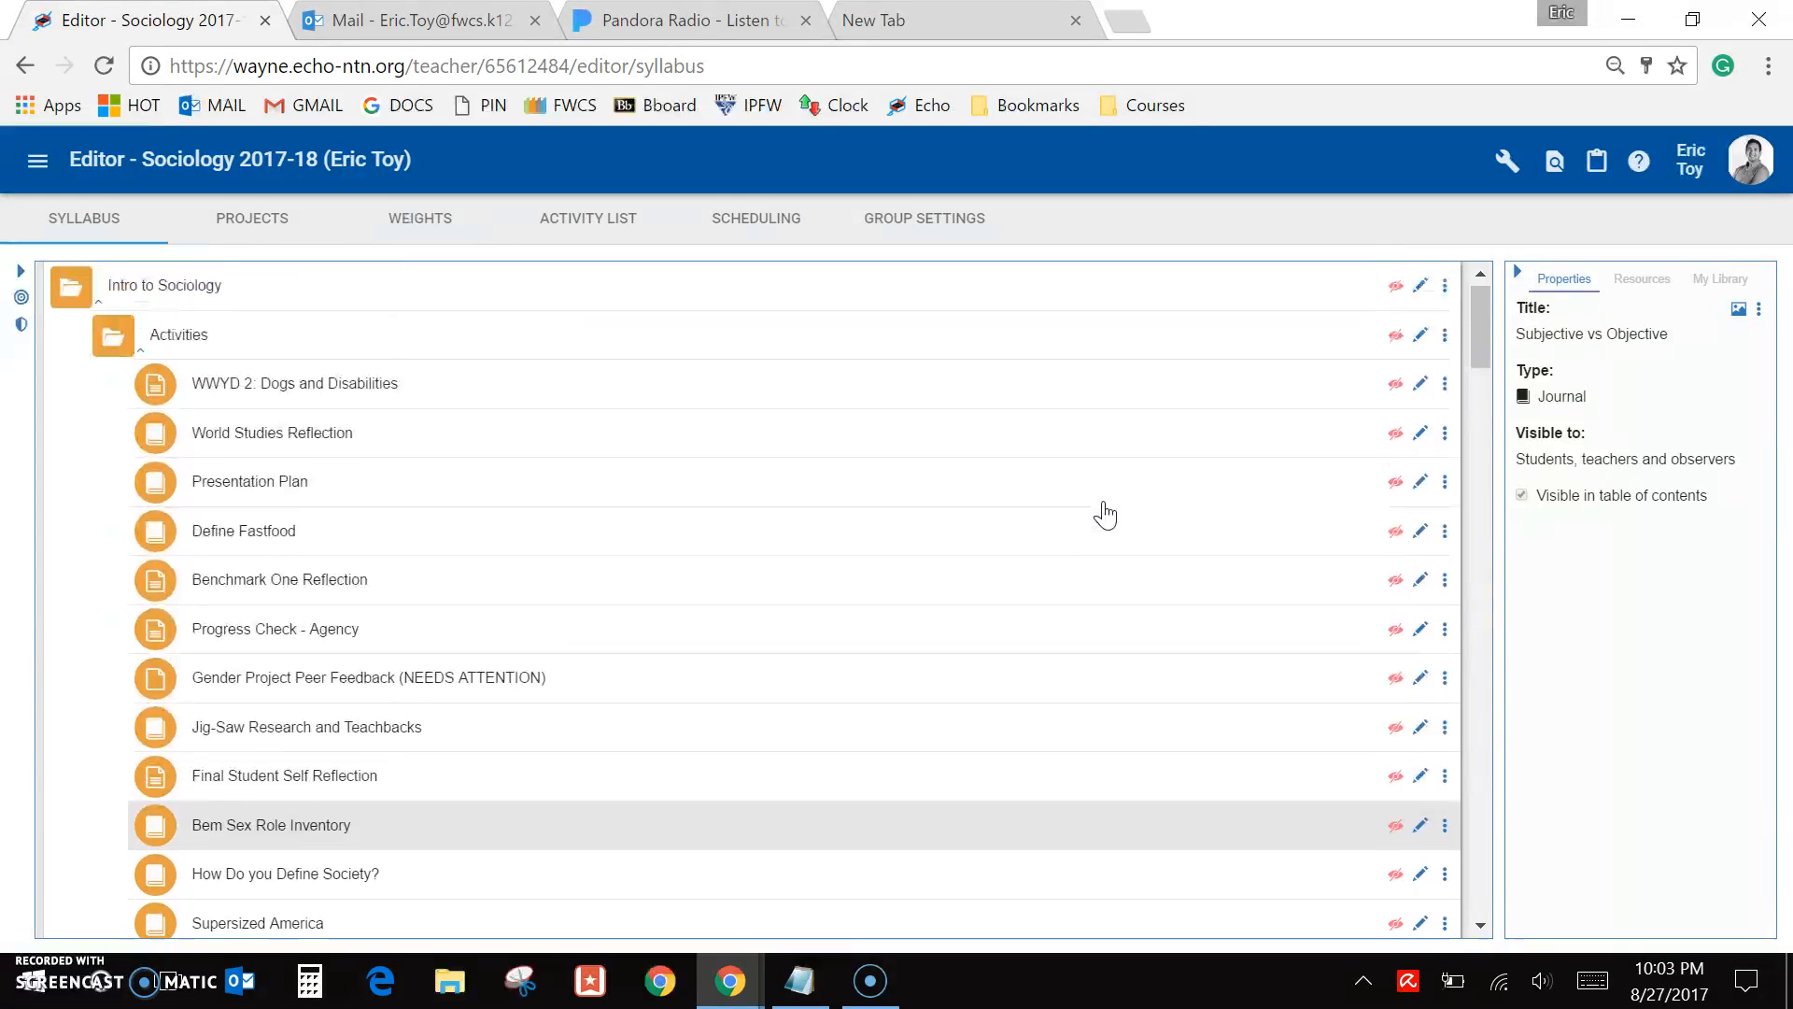
click(1396, 545)
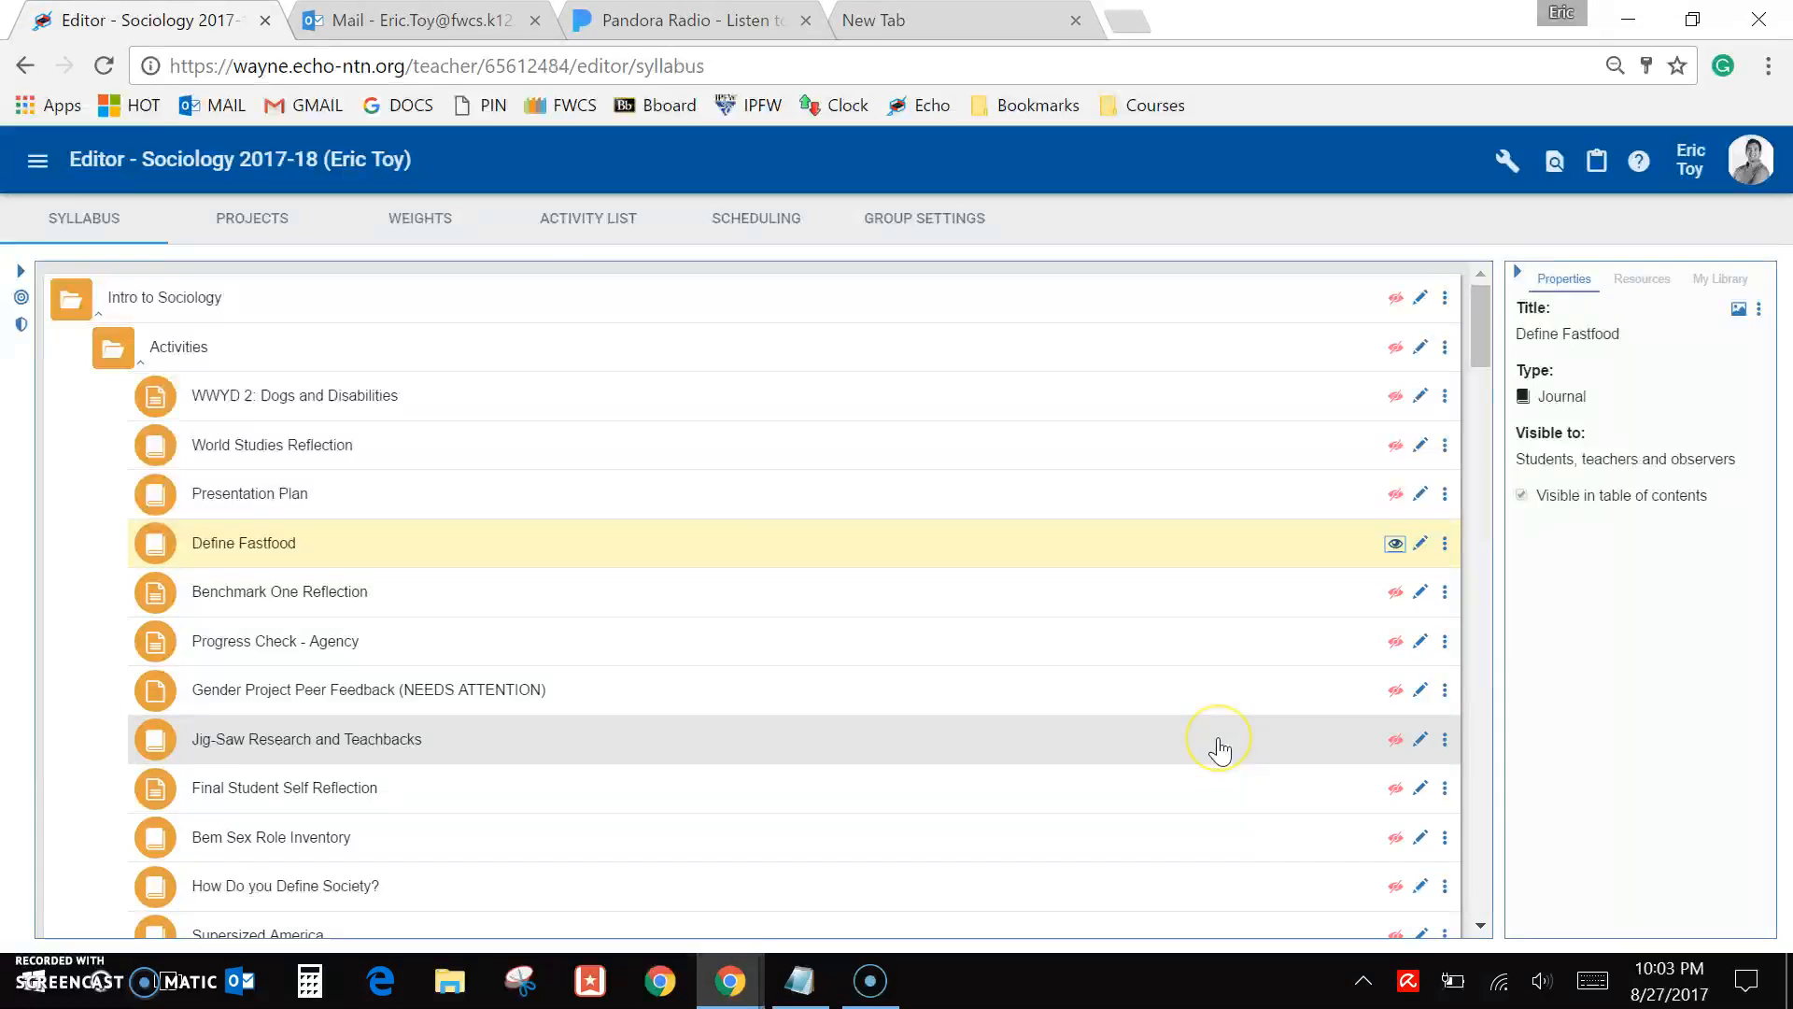
Consult the needed activity titles in Notepad and review the visibility of the activities in the syllabus
scroll(1217, 747, down, 1)
scroll(1220, 750, down, 6)
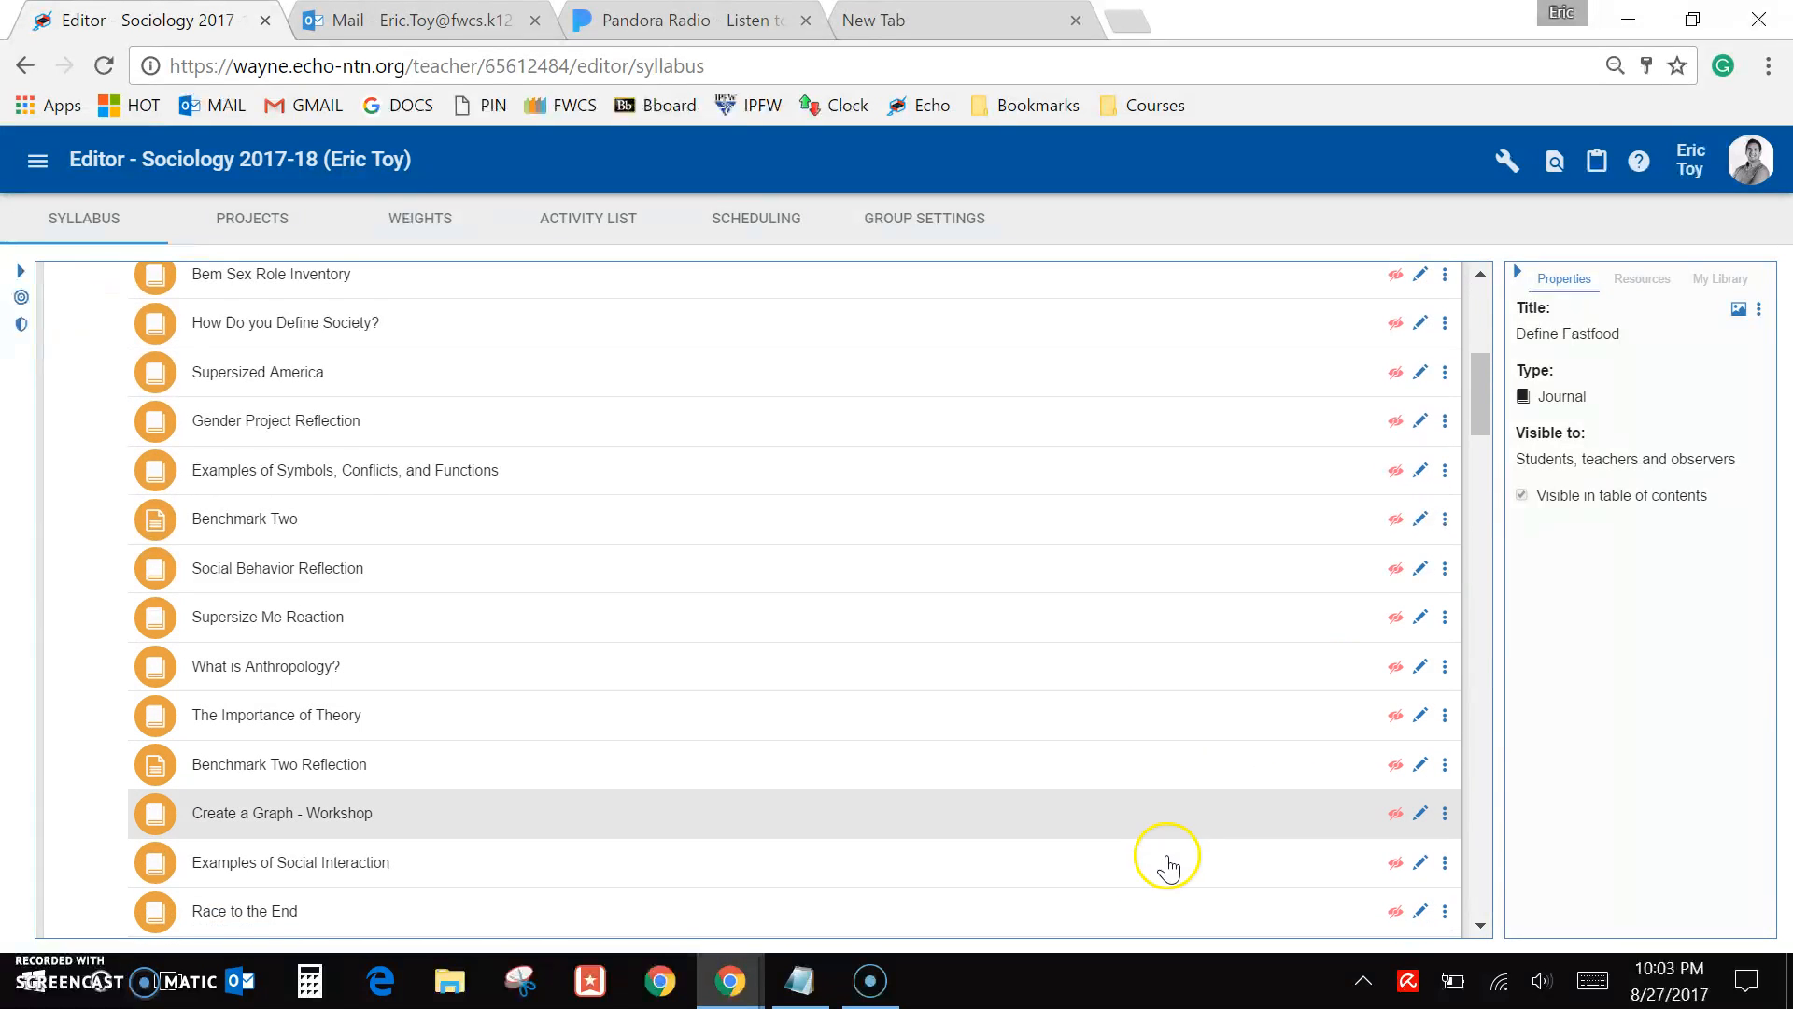
click(795, 980)
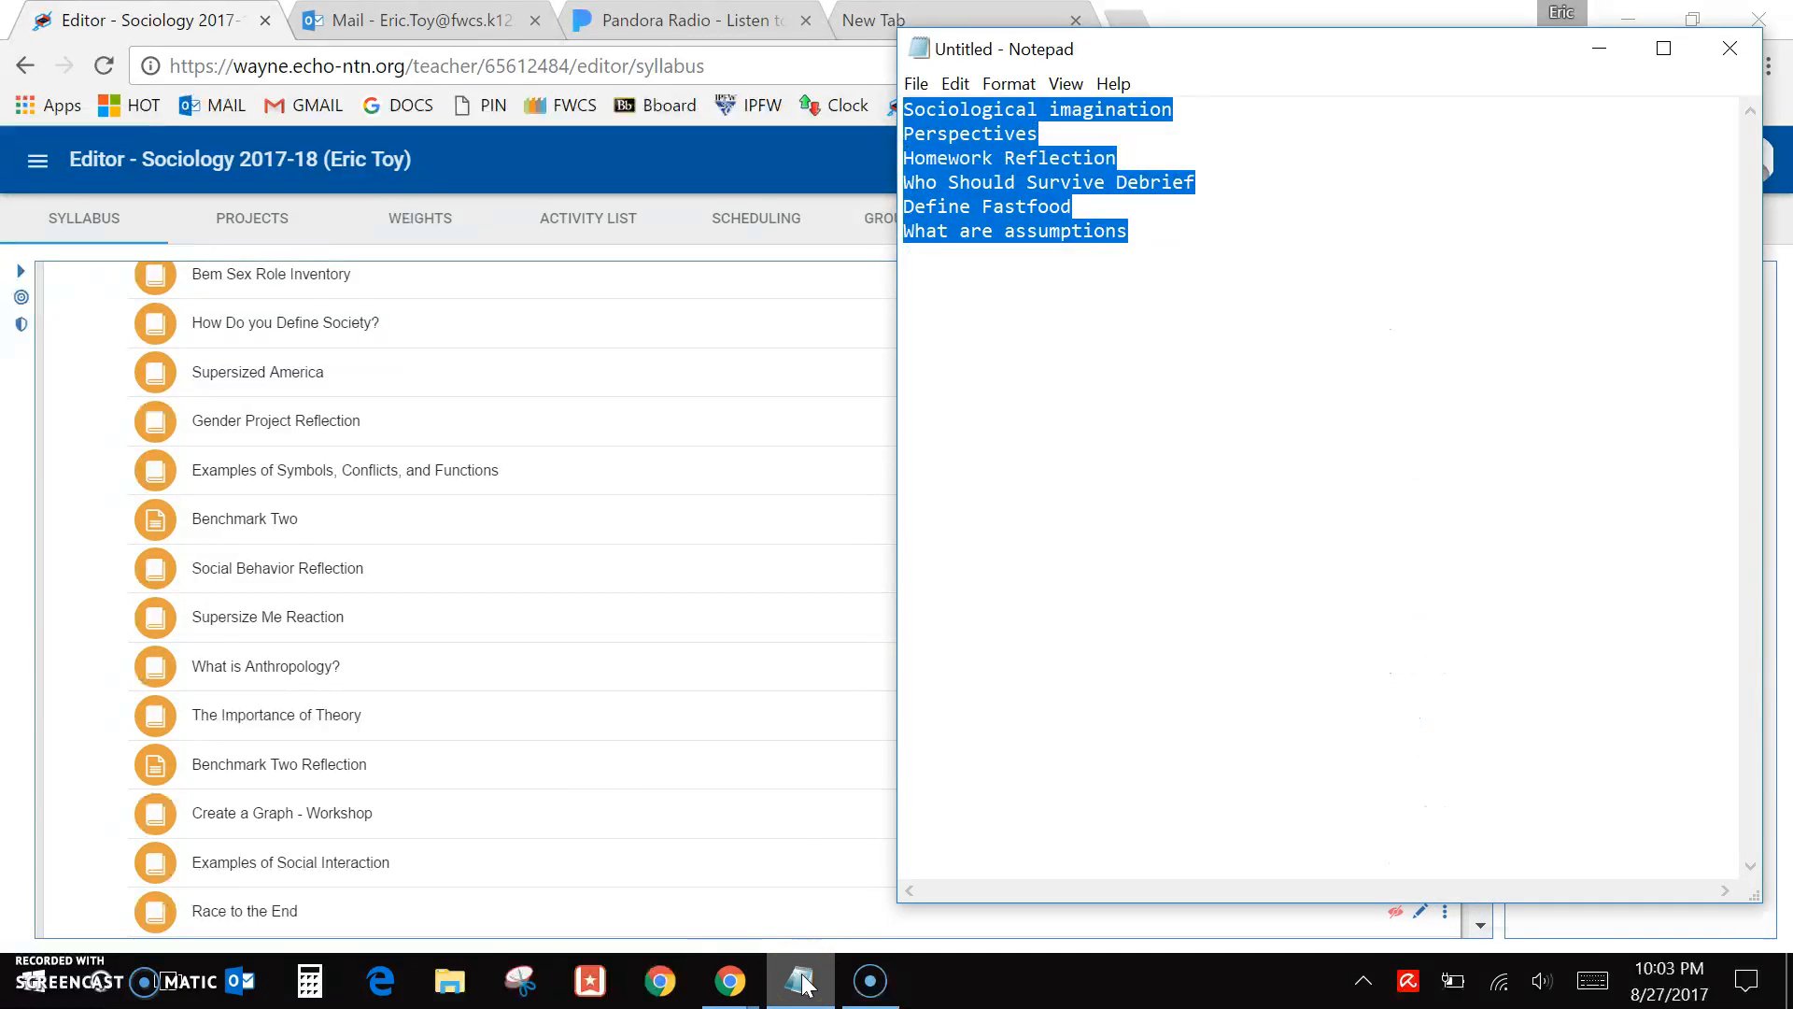
click(799, 980)
scroll(997, 708, down, 4)
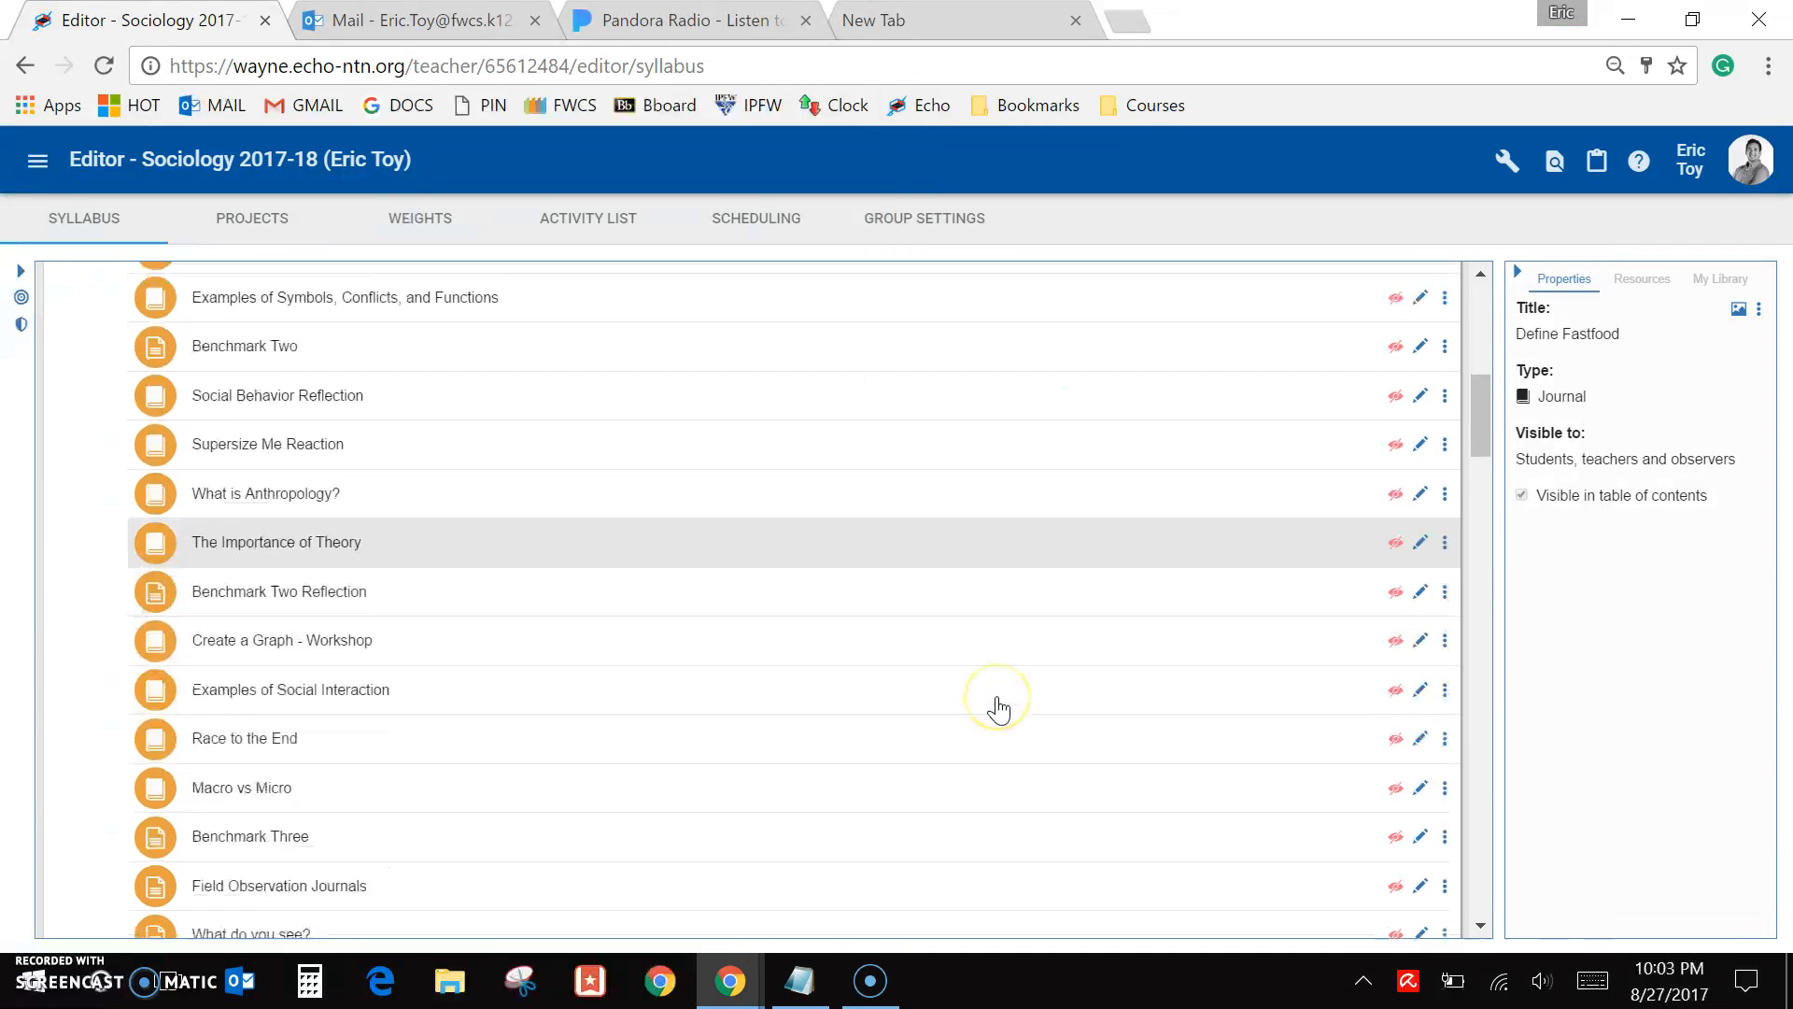
scroll(997, 709, down, 5)
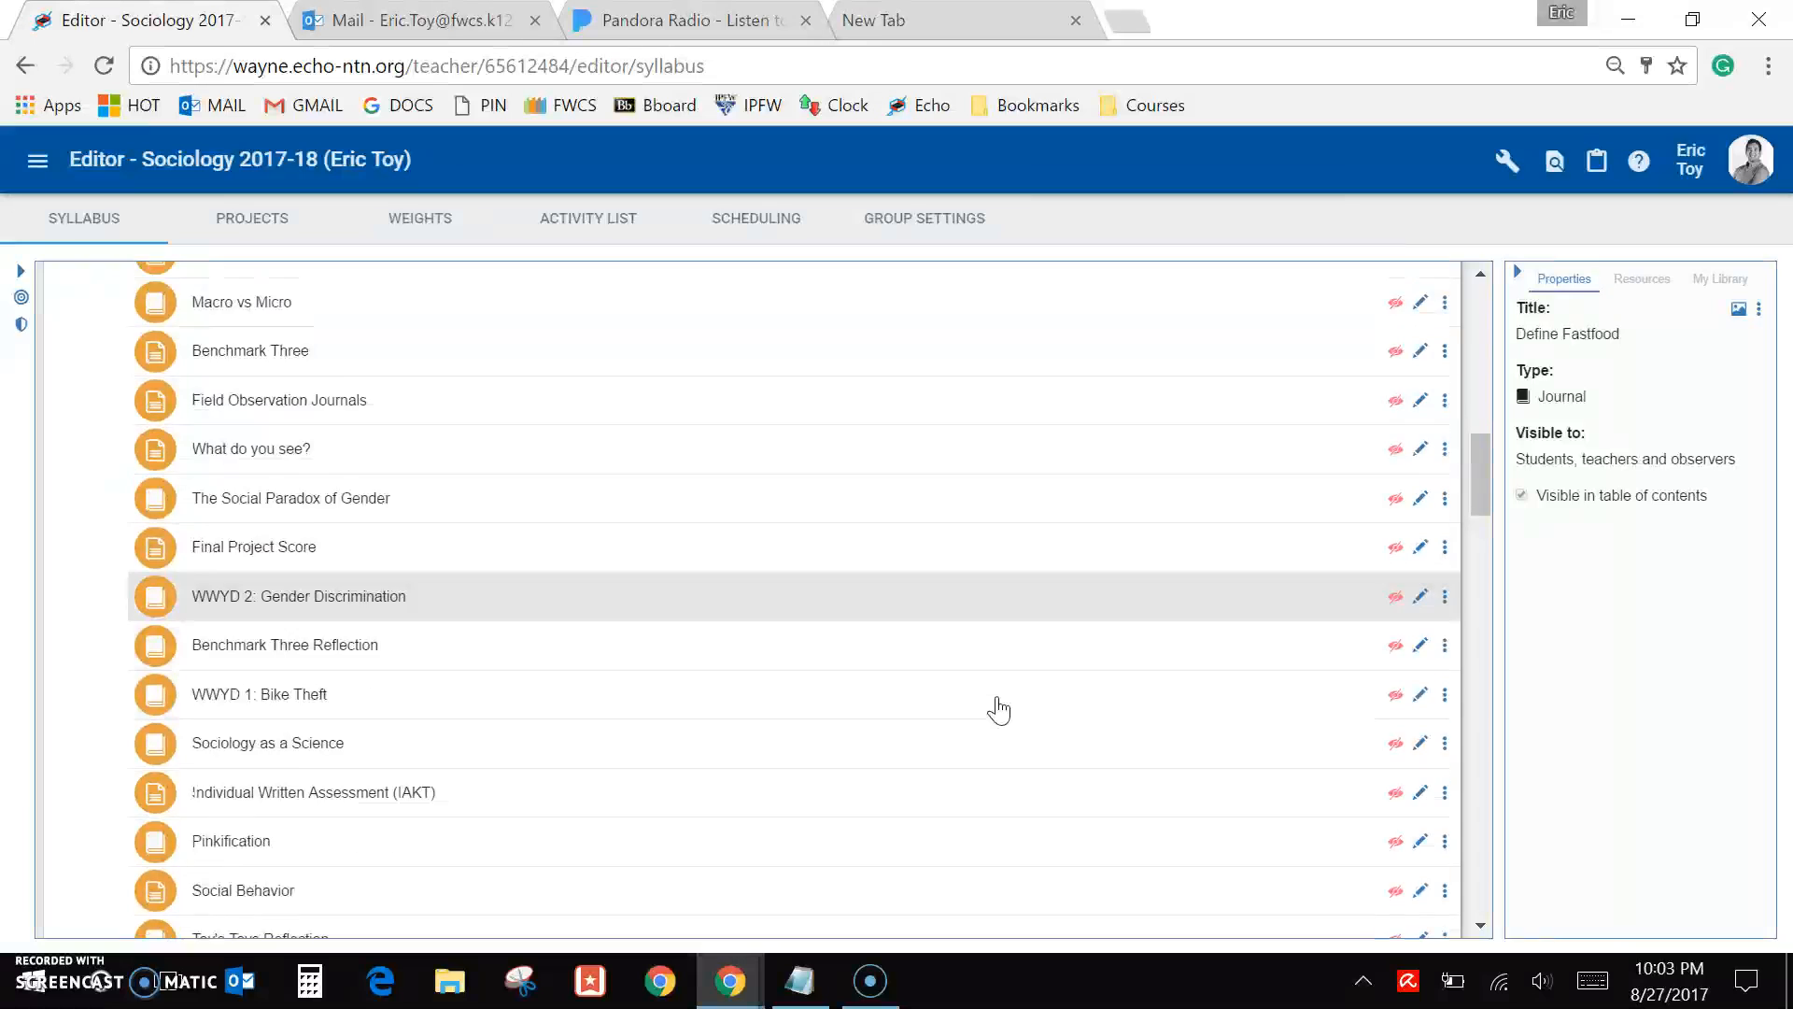
scroll(997, 710, down, 1)
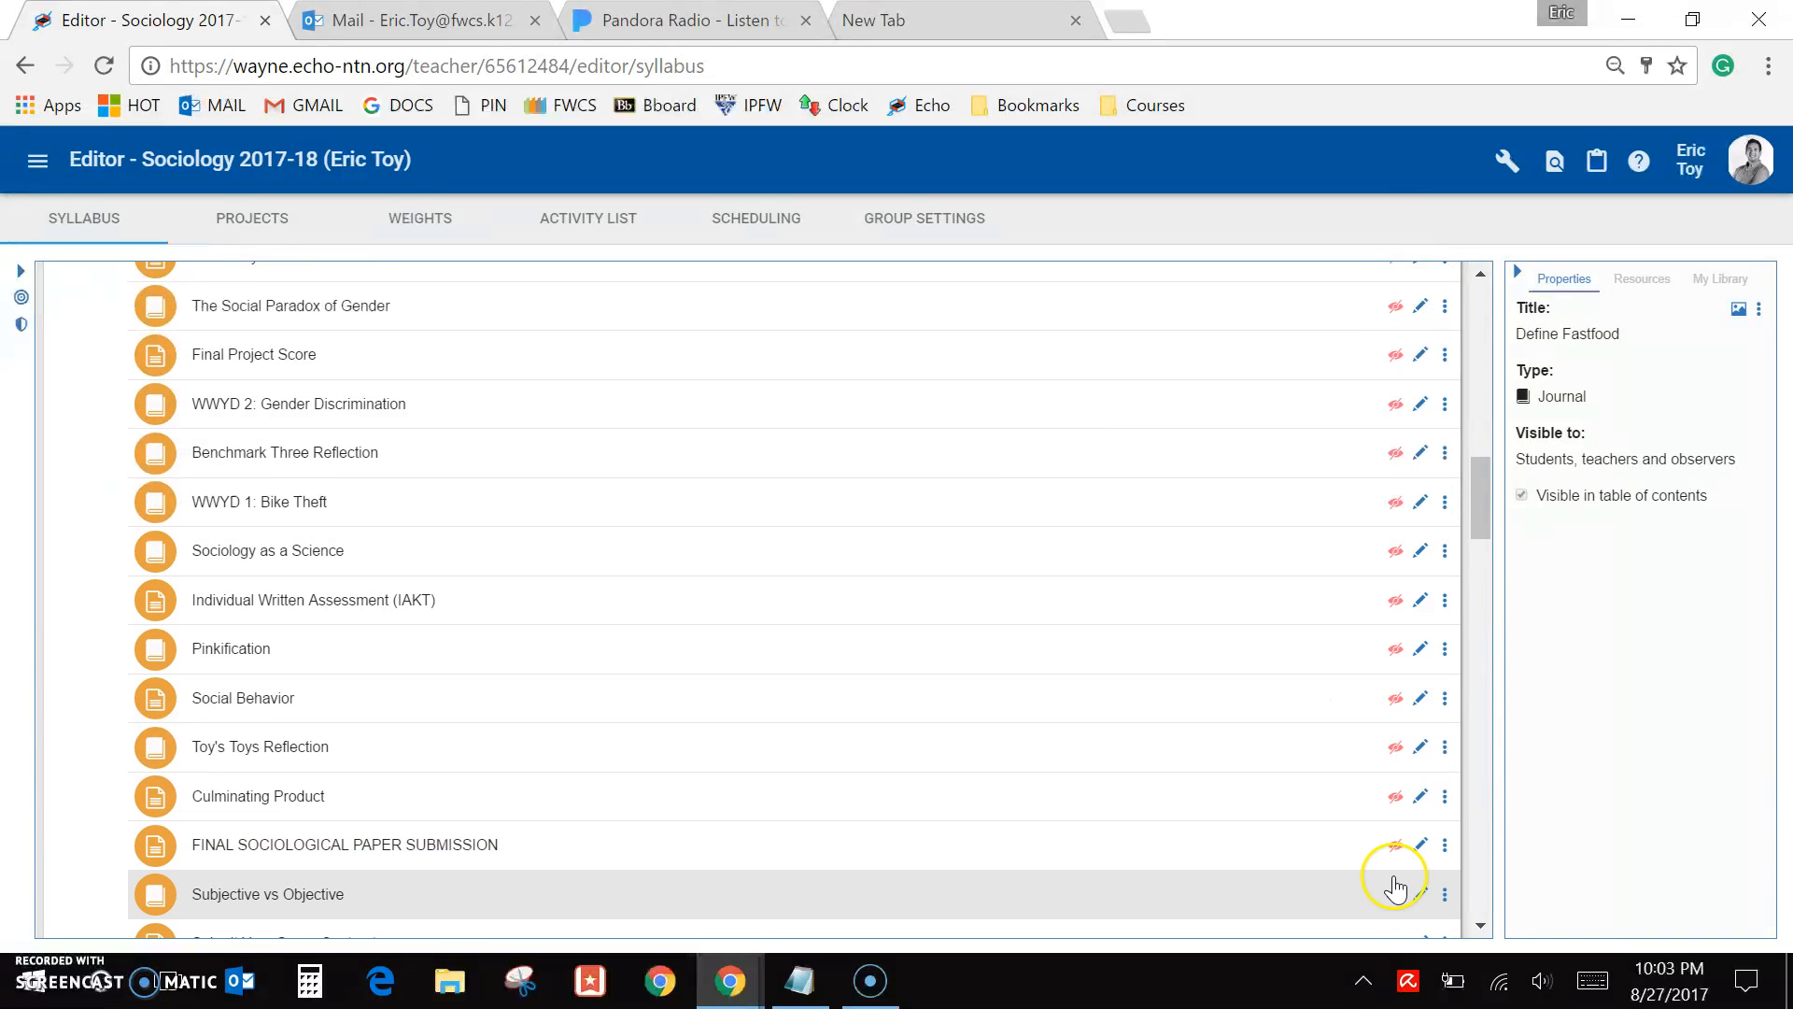
scroll(1341, 872, down, 3)
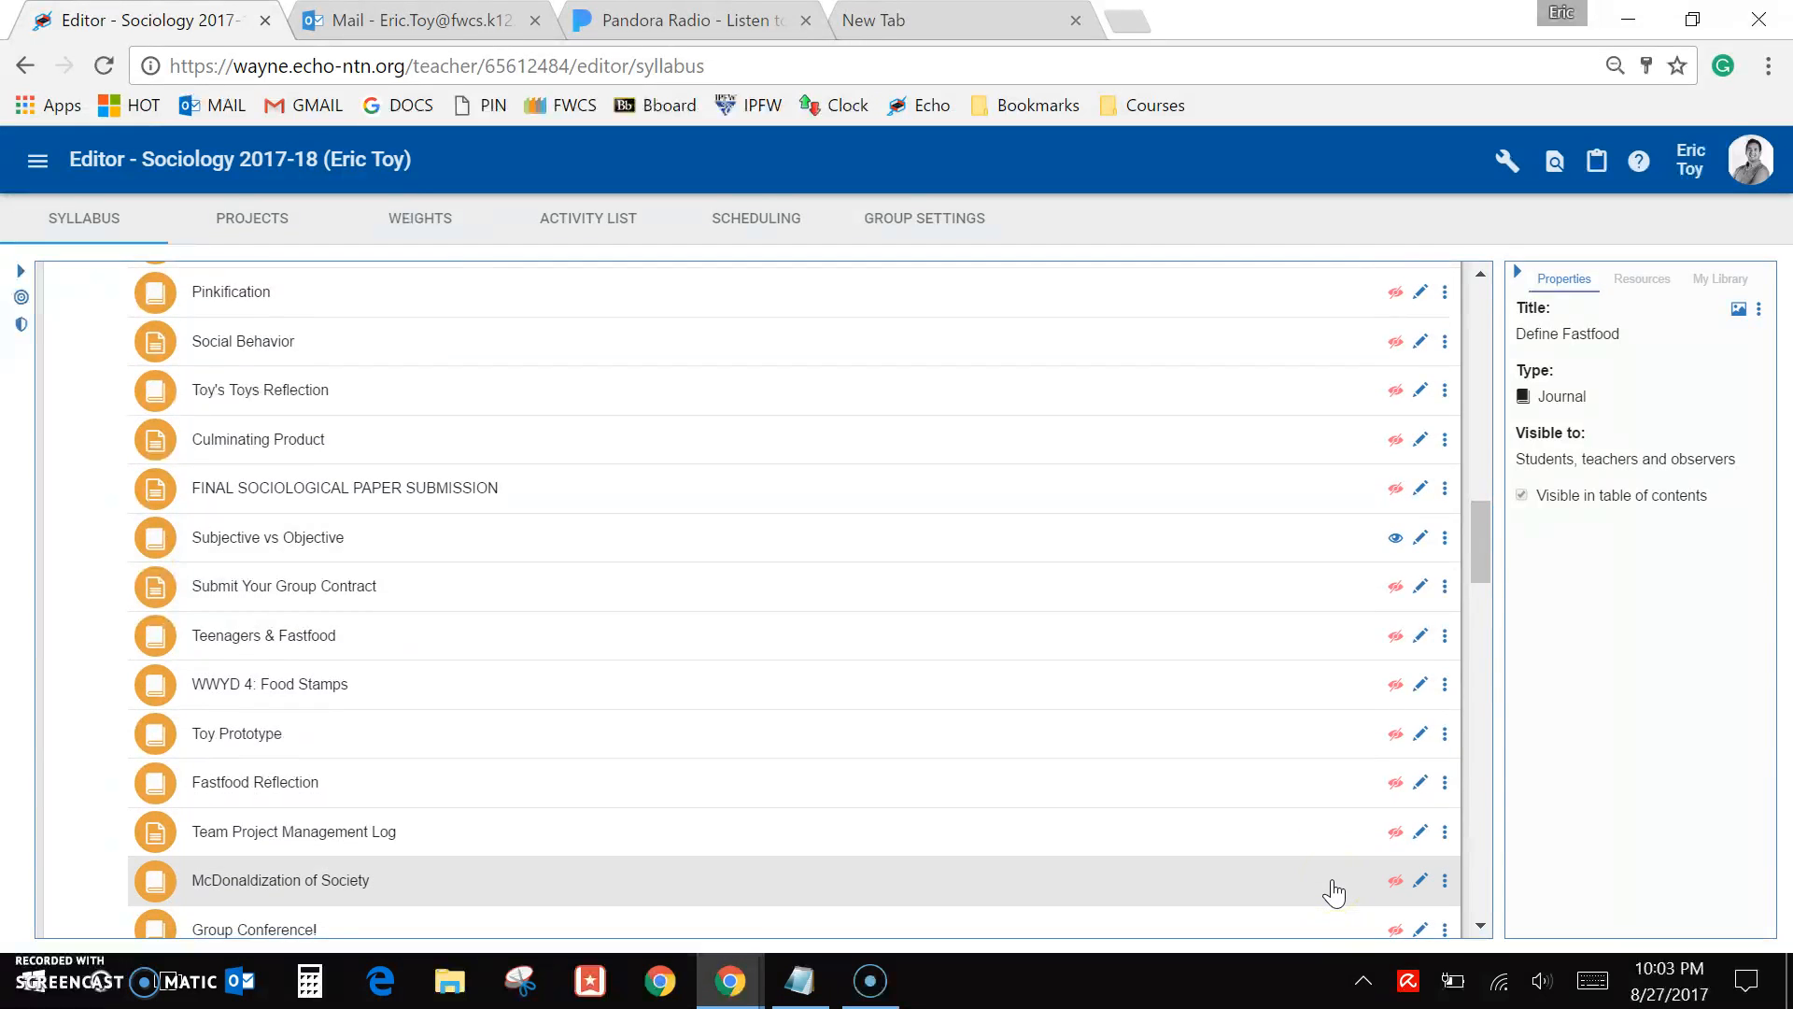
scroll(1333, 892, up, 1)
Search the syllabus page for "subject" to locate the Subjective vs Objective journal and check its visibility
key(ctrl+f)
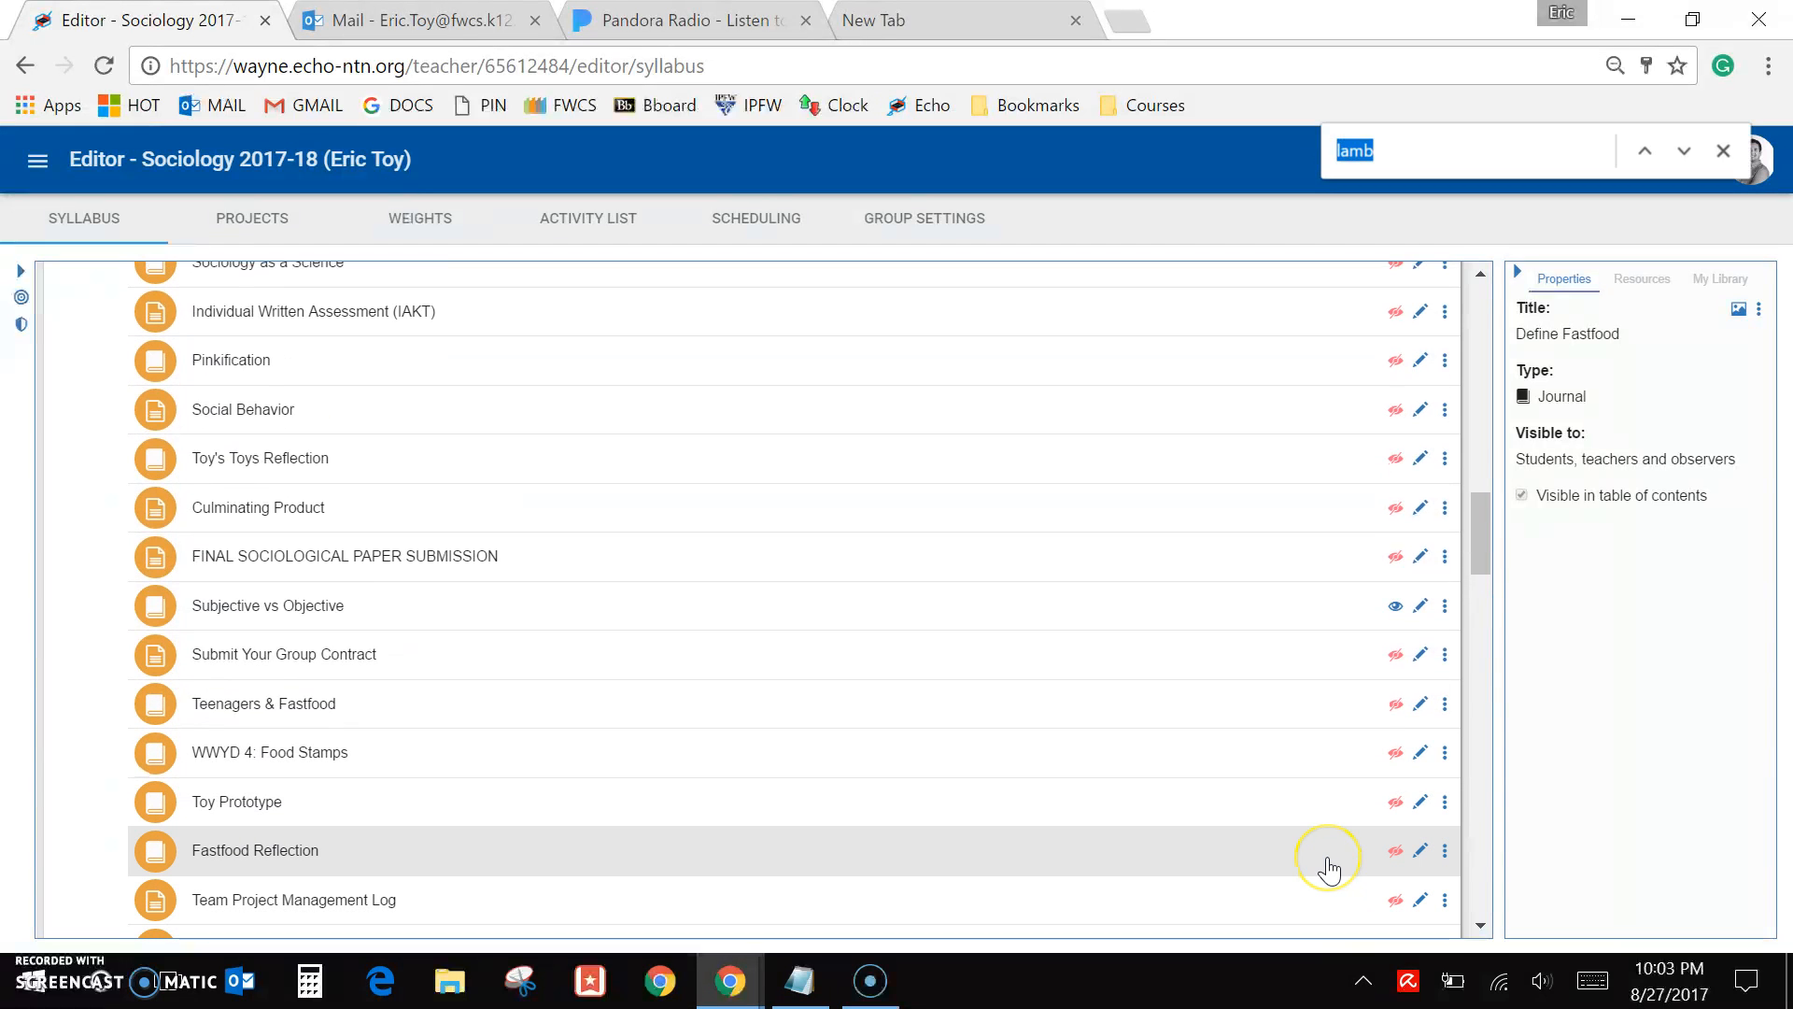
text(subject)
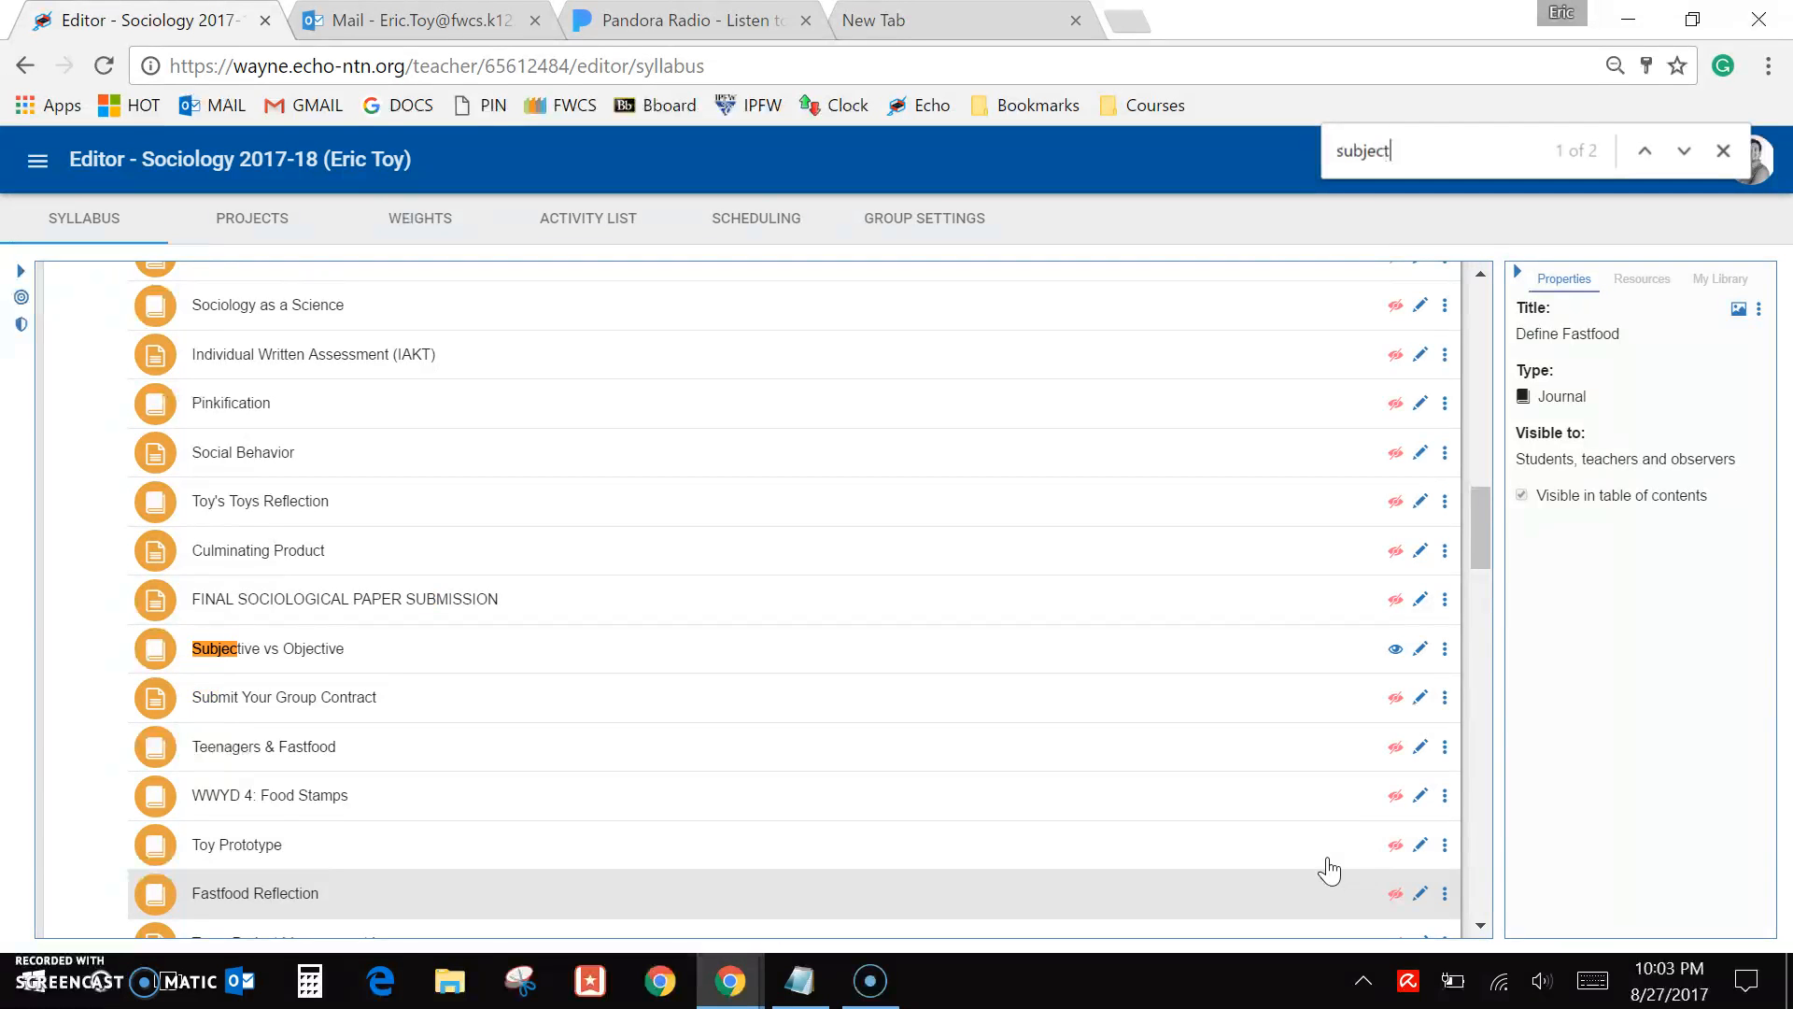
click(1346, 824)
click(1415, 651)
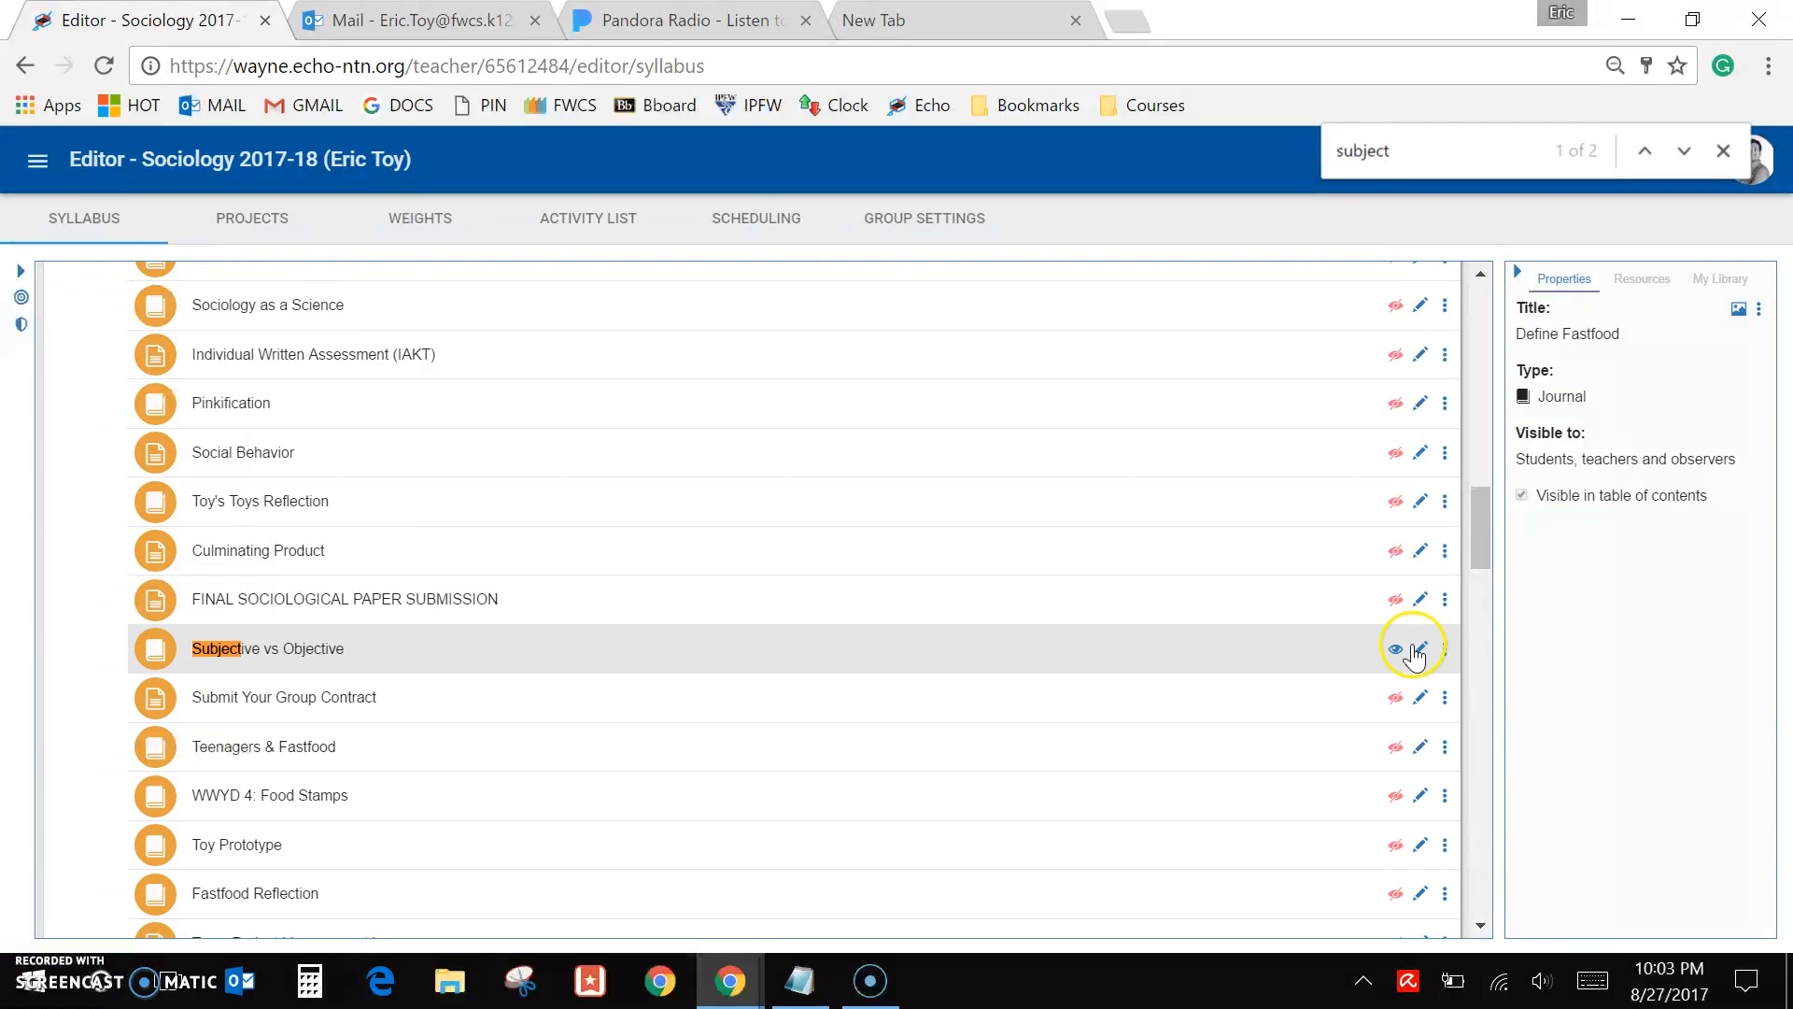
Search the syllabus page for "fastfoo", go through the matches to the Define Fastfood journal, and close the search
click(1434, 166)
double_click(1434, 166)
text(fastfo)
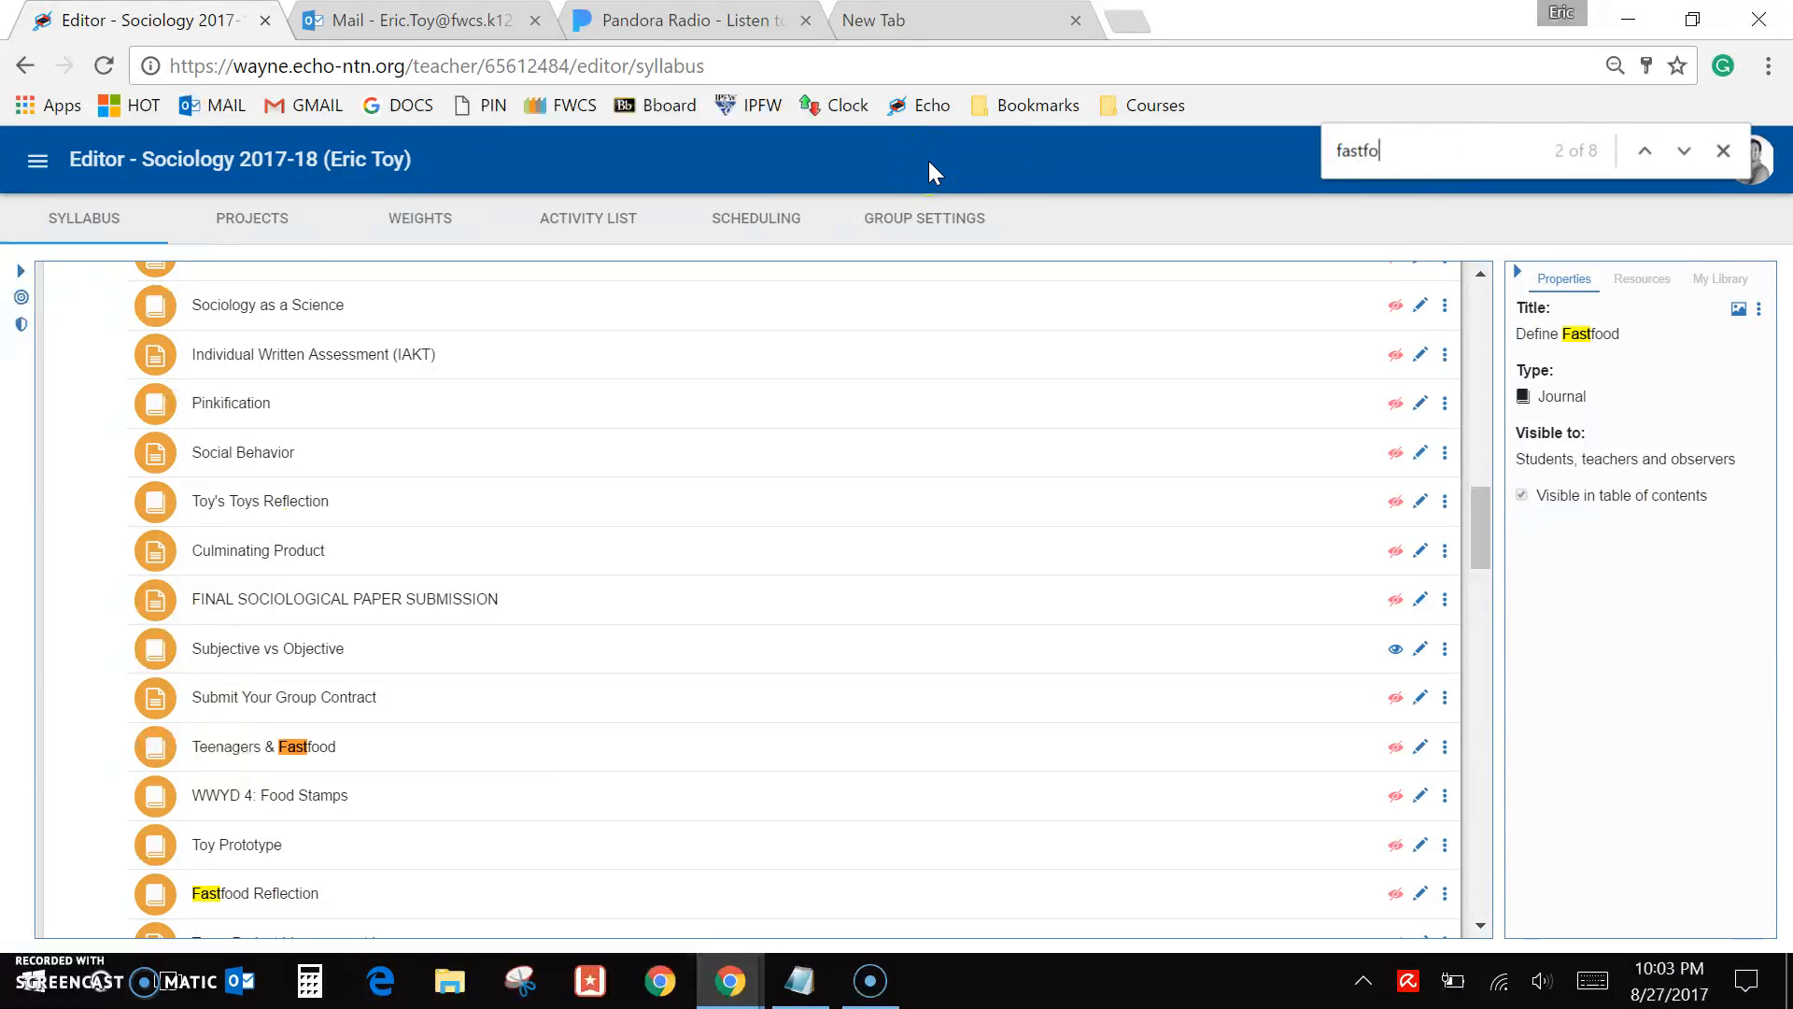
key(Return)
key(Return)
key(Return)
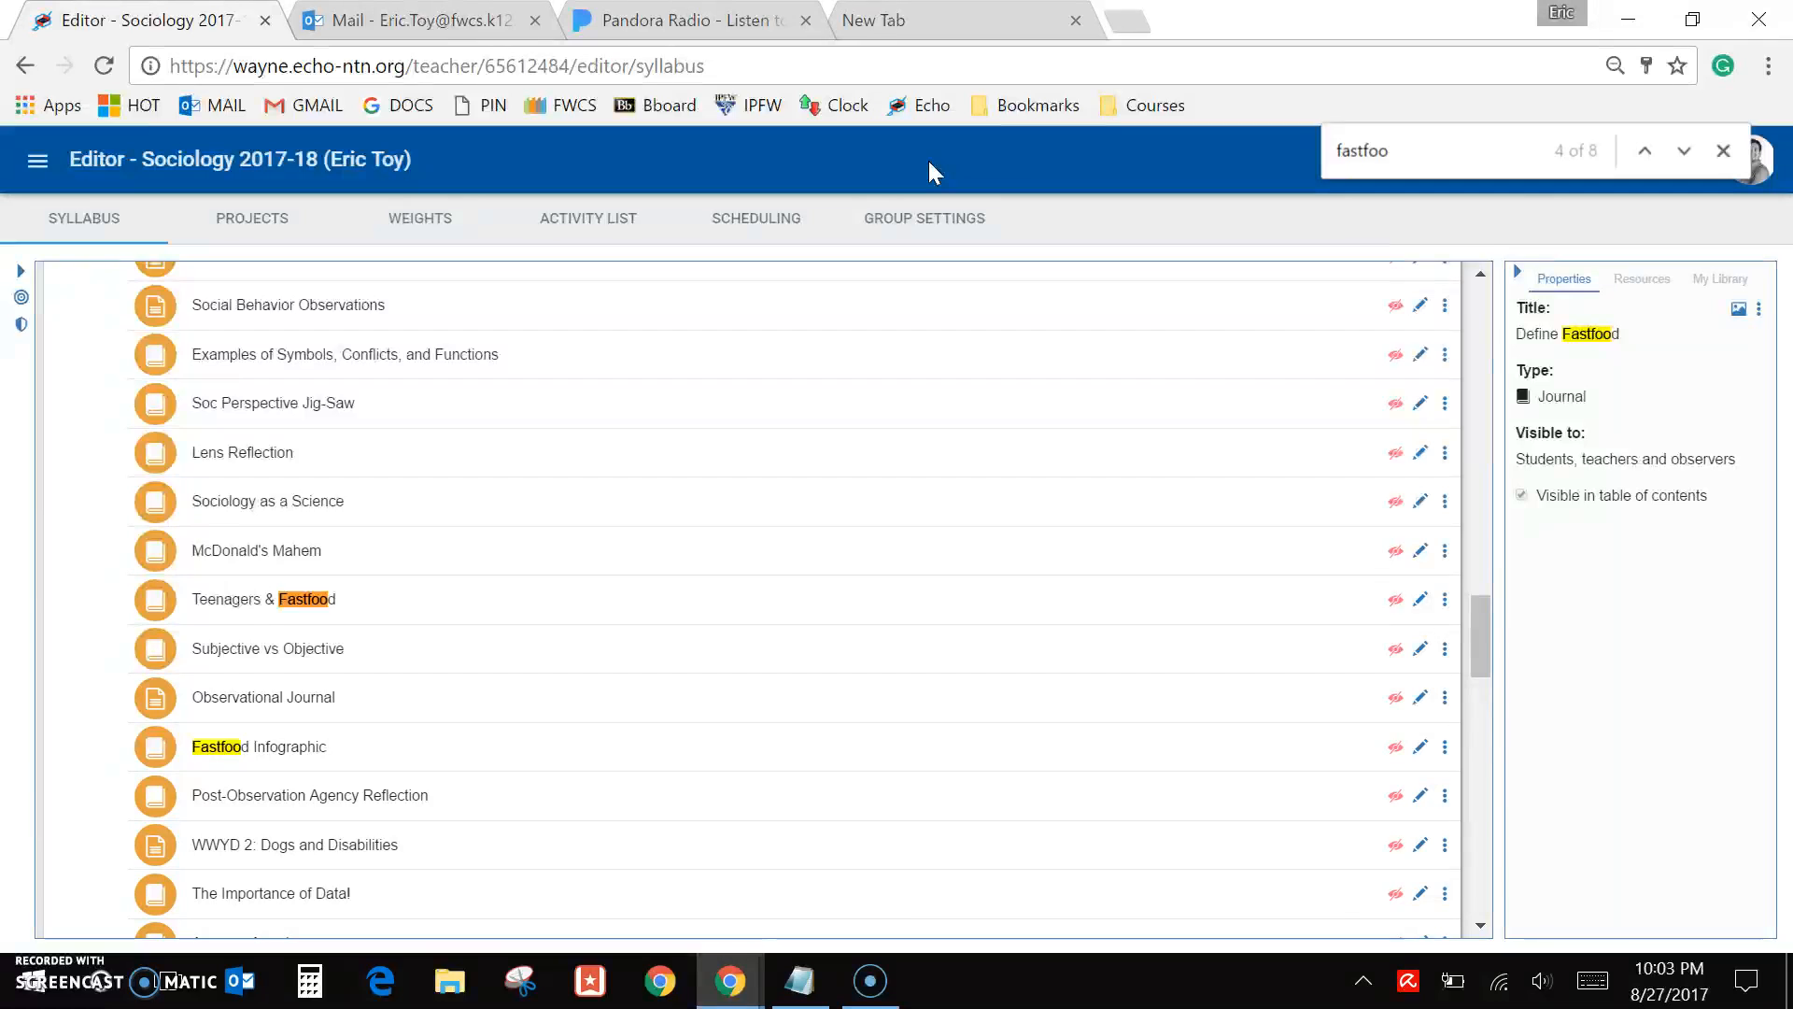
key(Return)
key(Return)
key(Return)
key(Return)
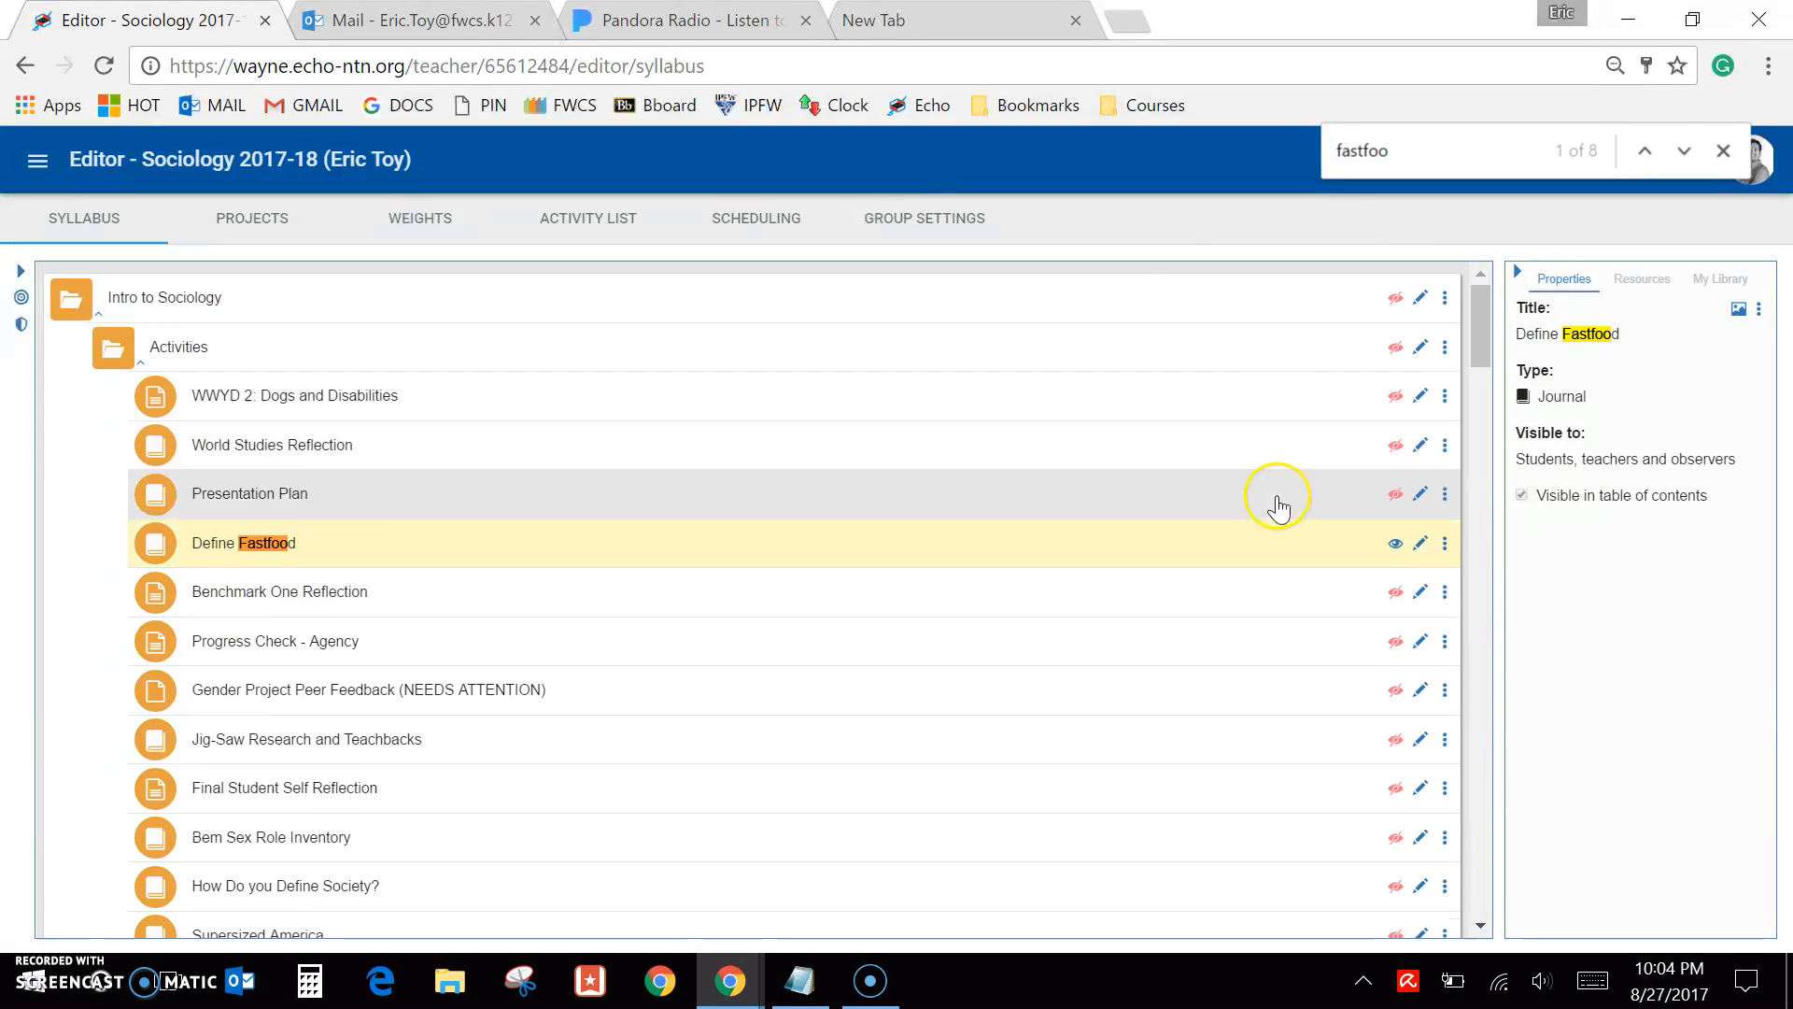
click(1723, 152)
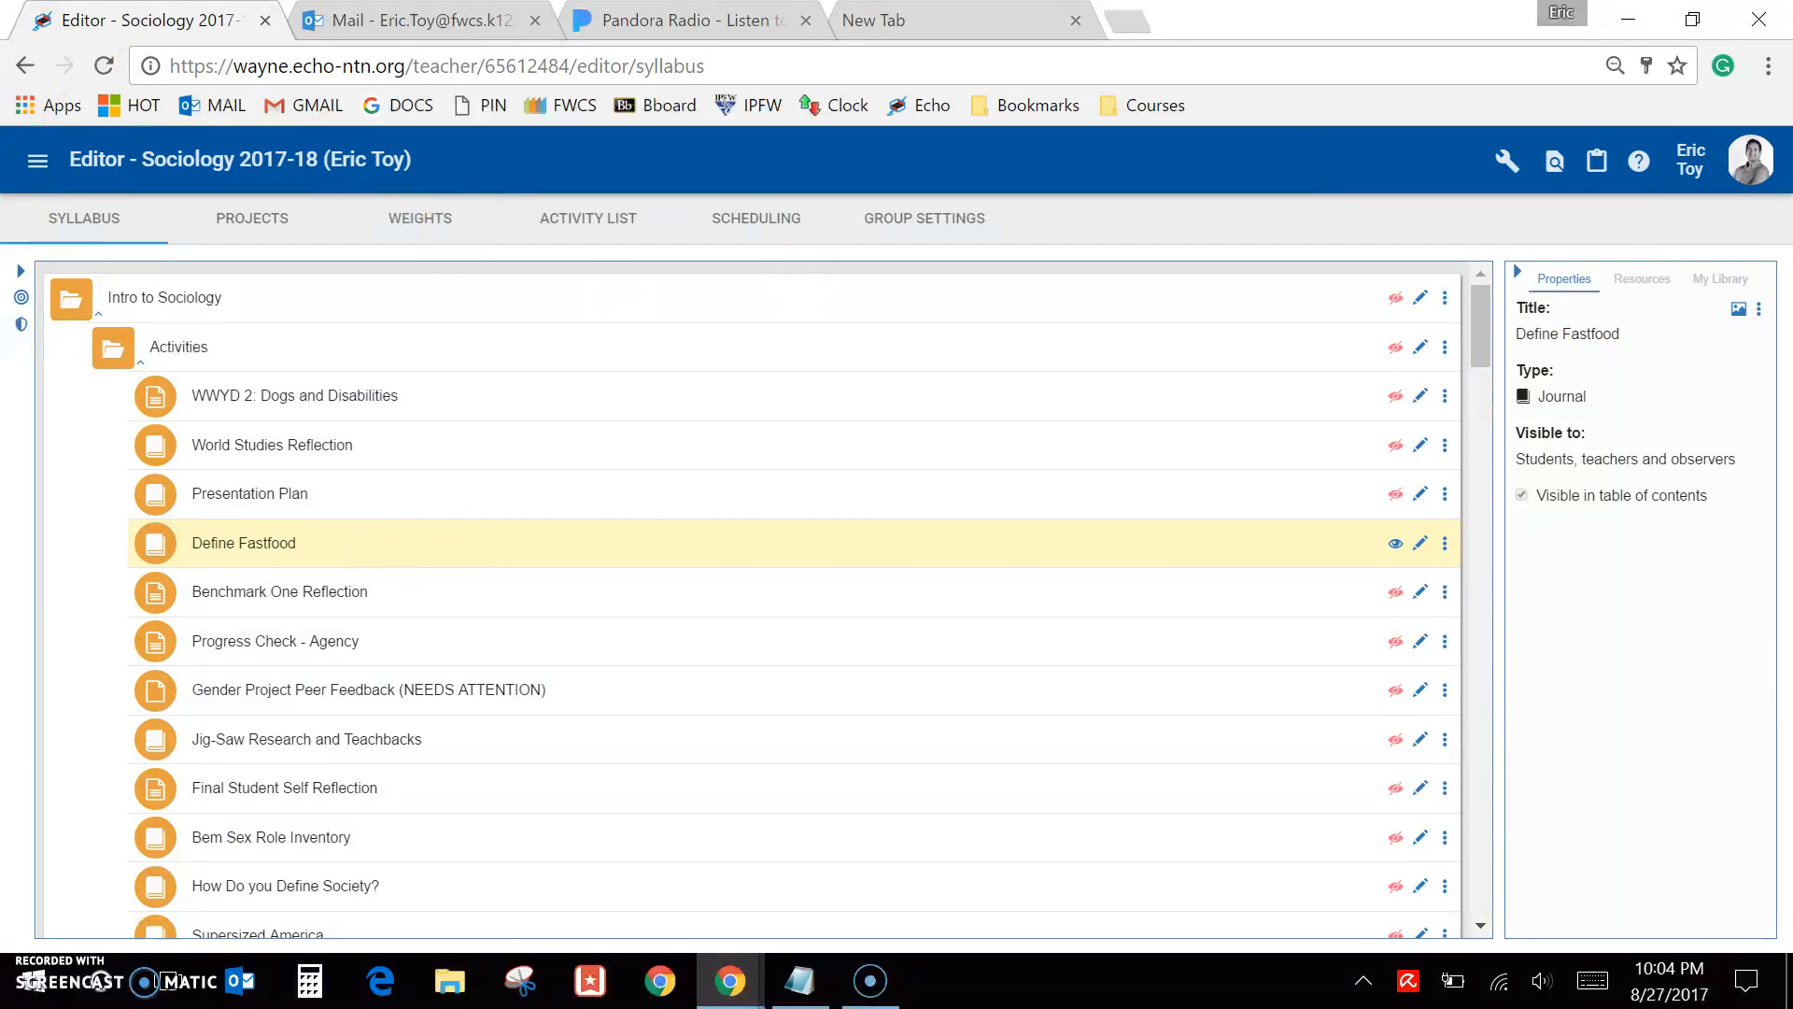
Open the list of activities in the course gradebook
click(37, 160)
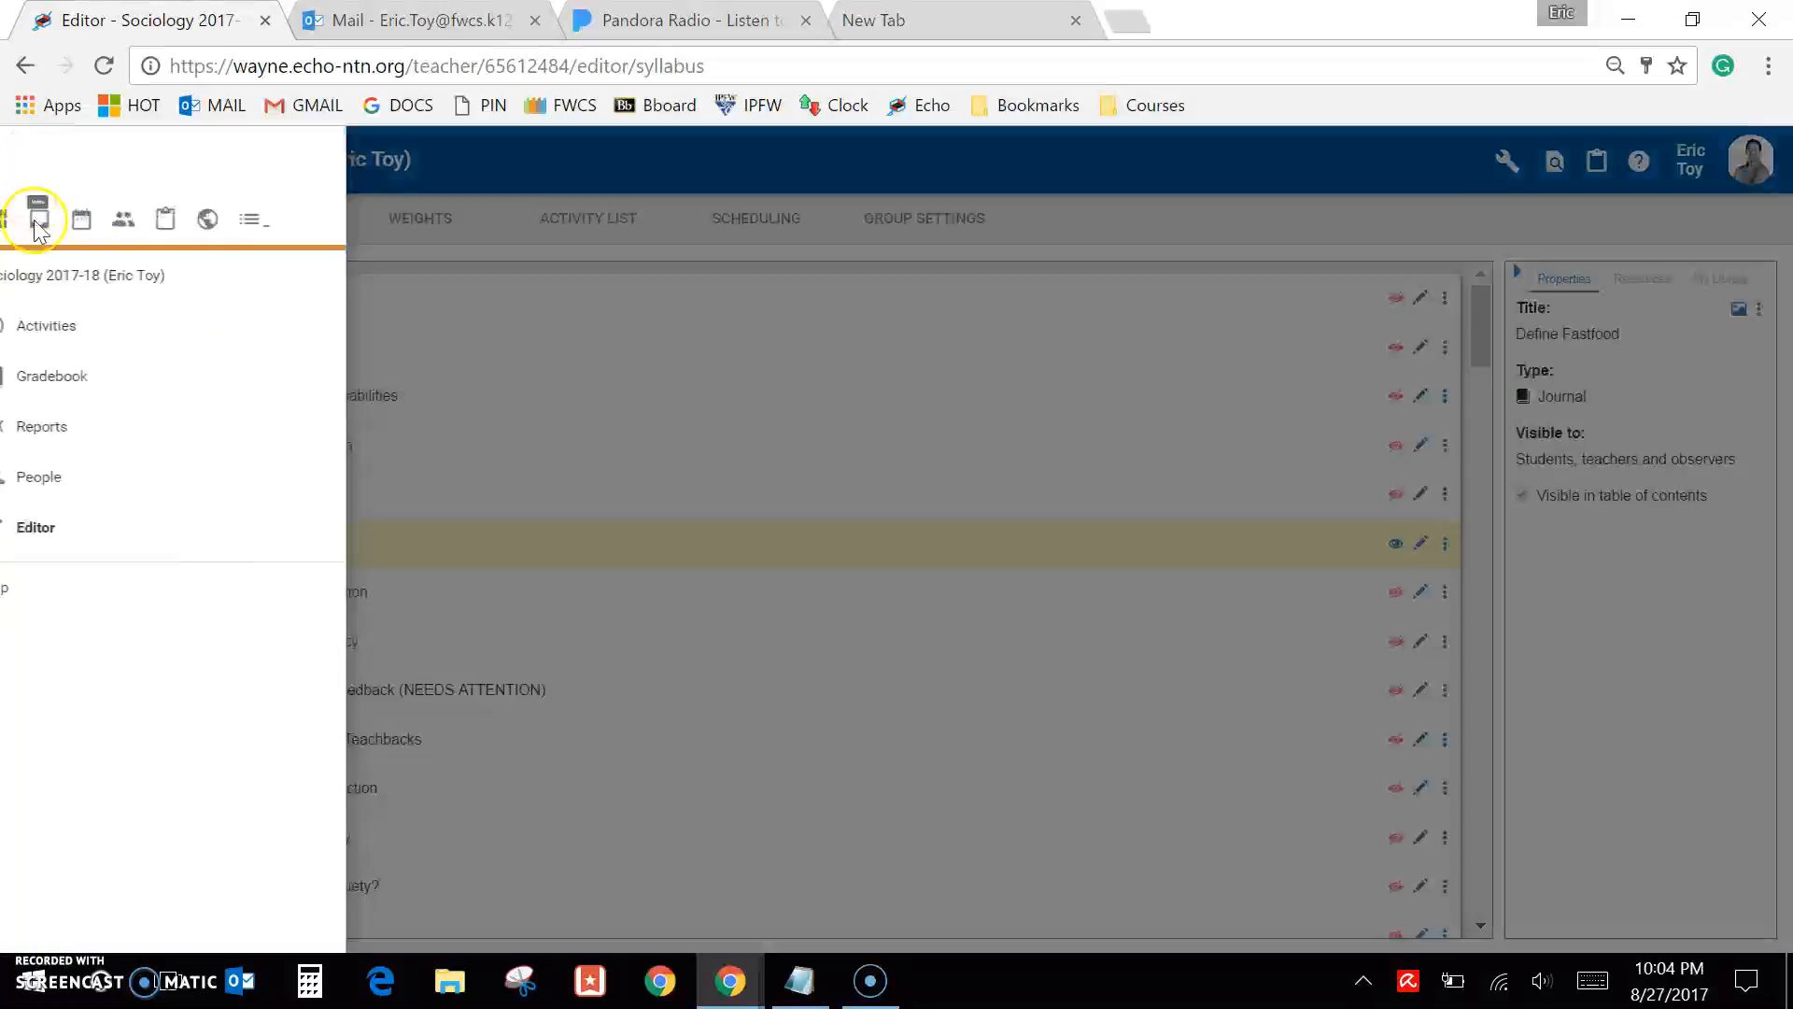
click(118, 389)
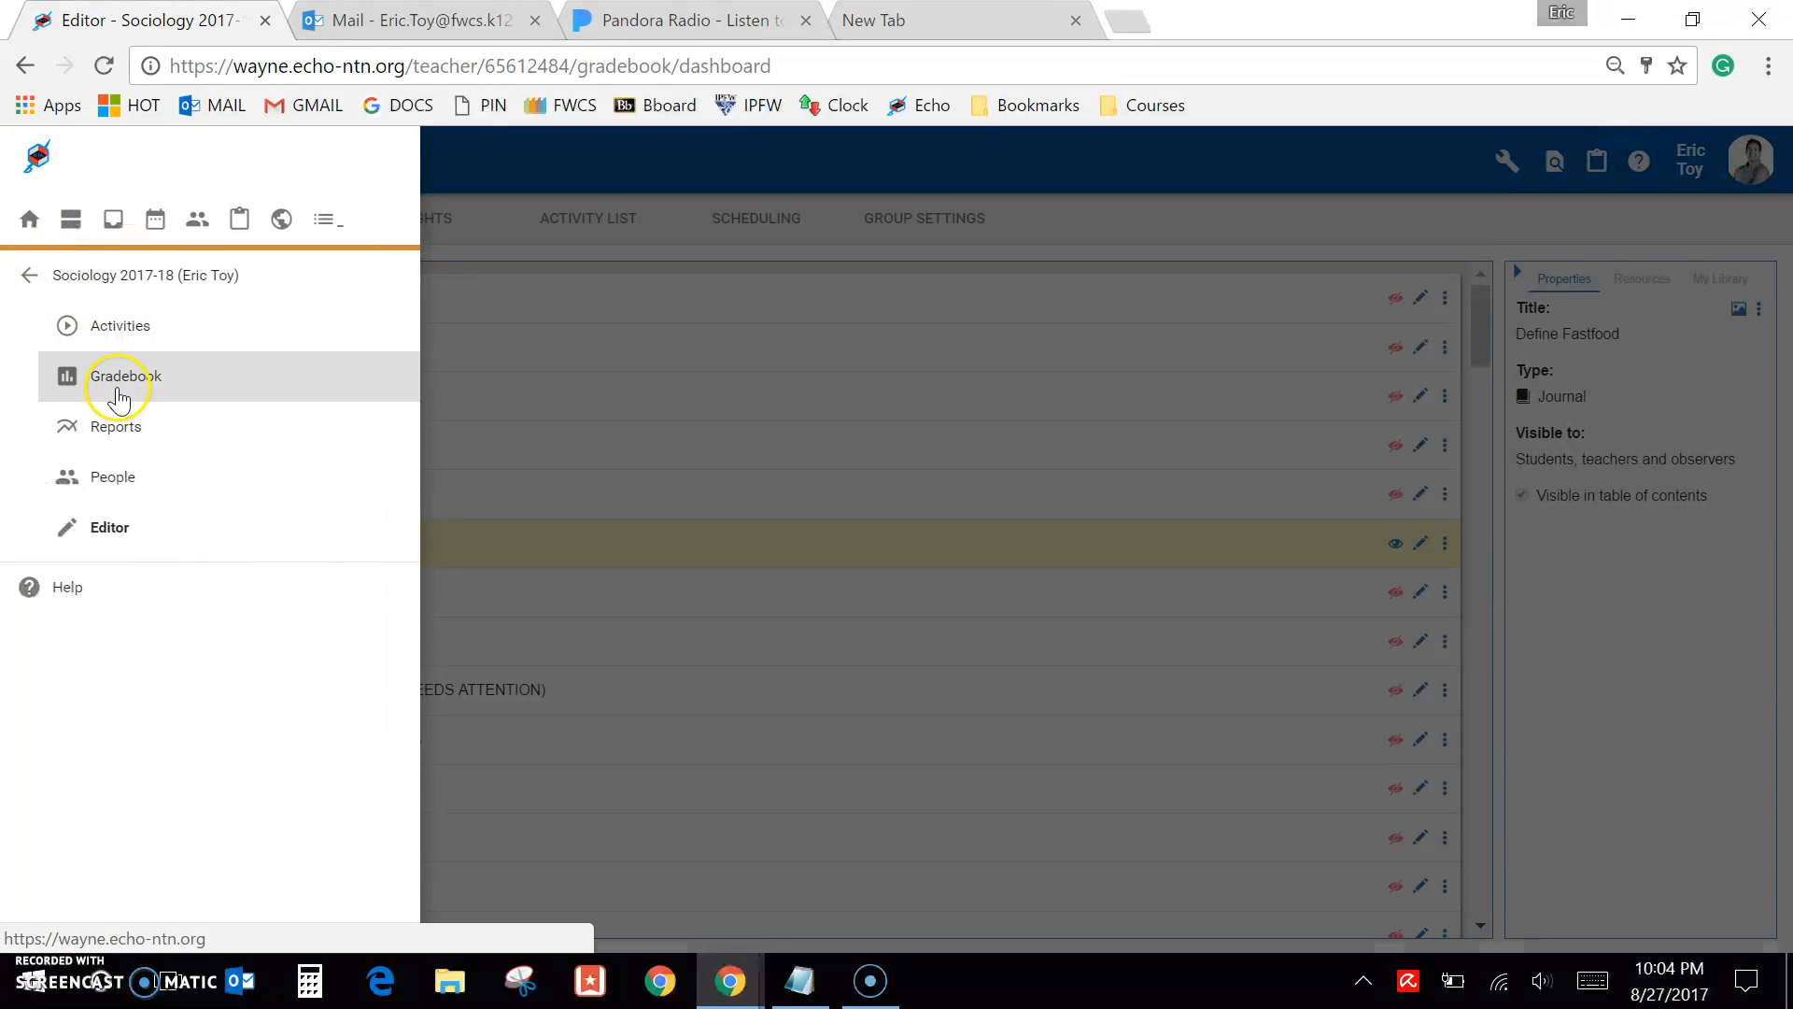
click(427, 235)
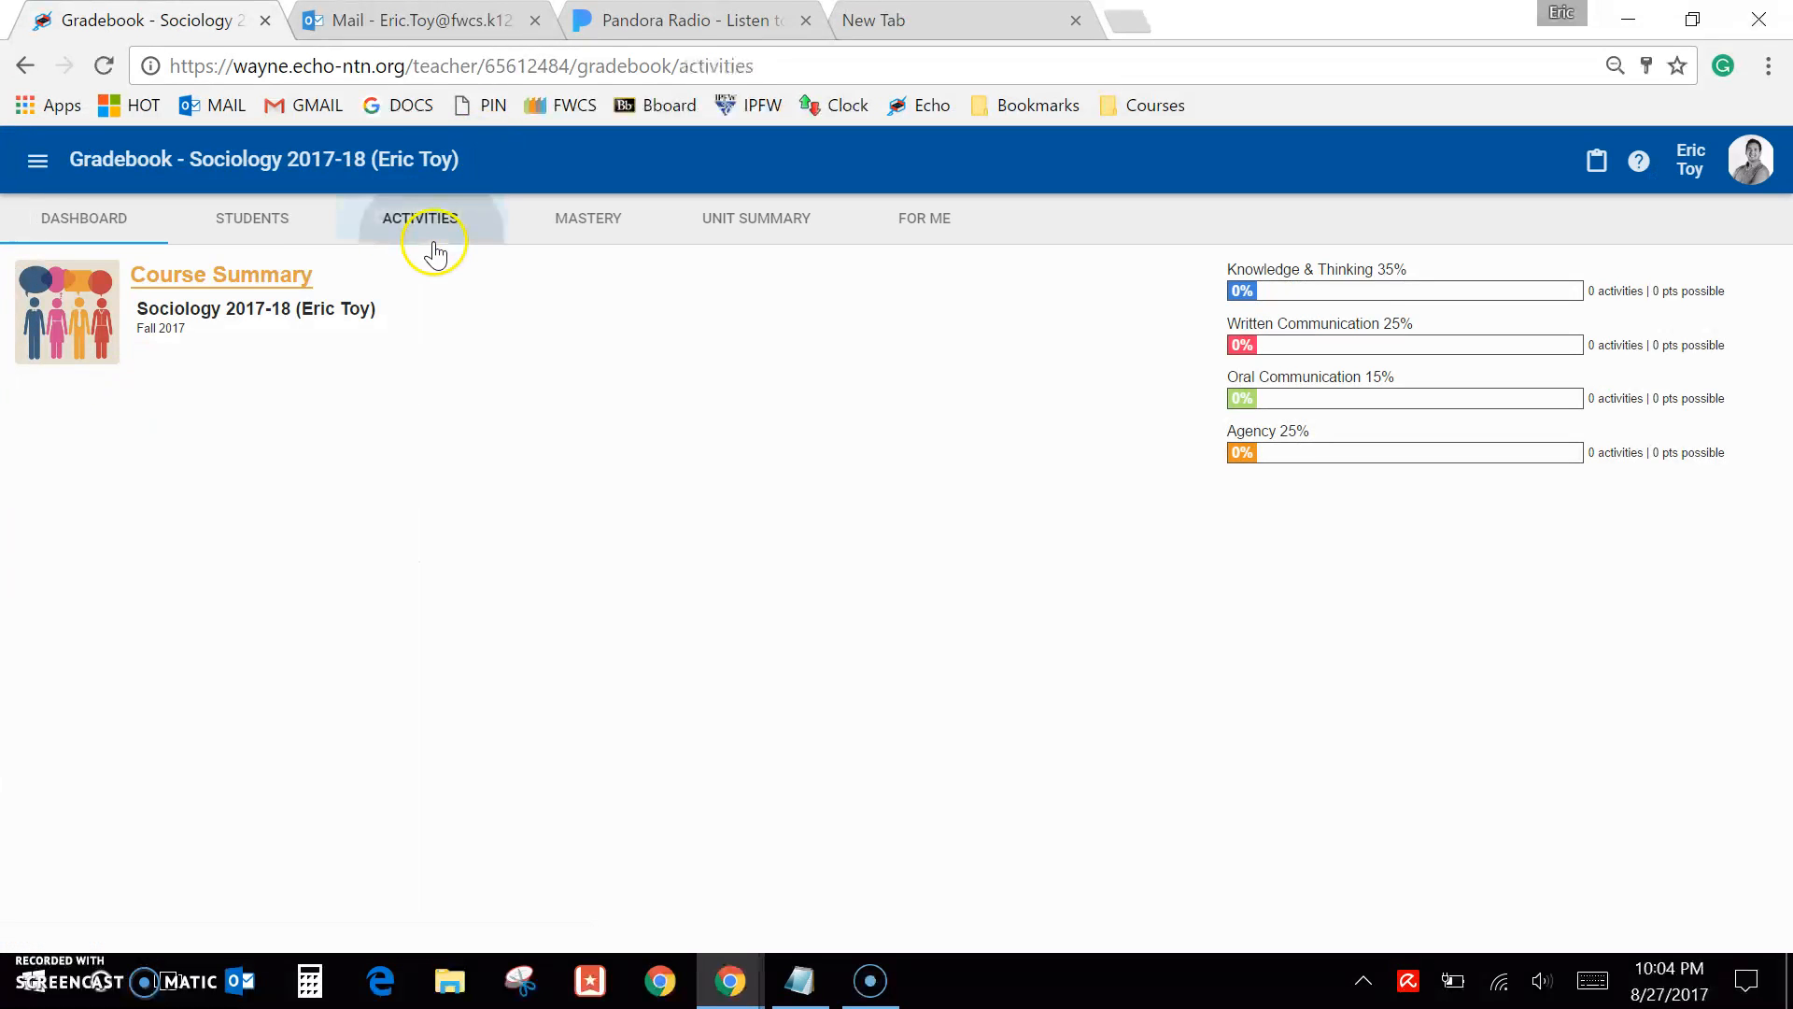
Return to the course's syllabus editor and make the Intro to Sociology folder and its Activities subfolder visible
click(37, 168)
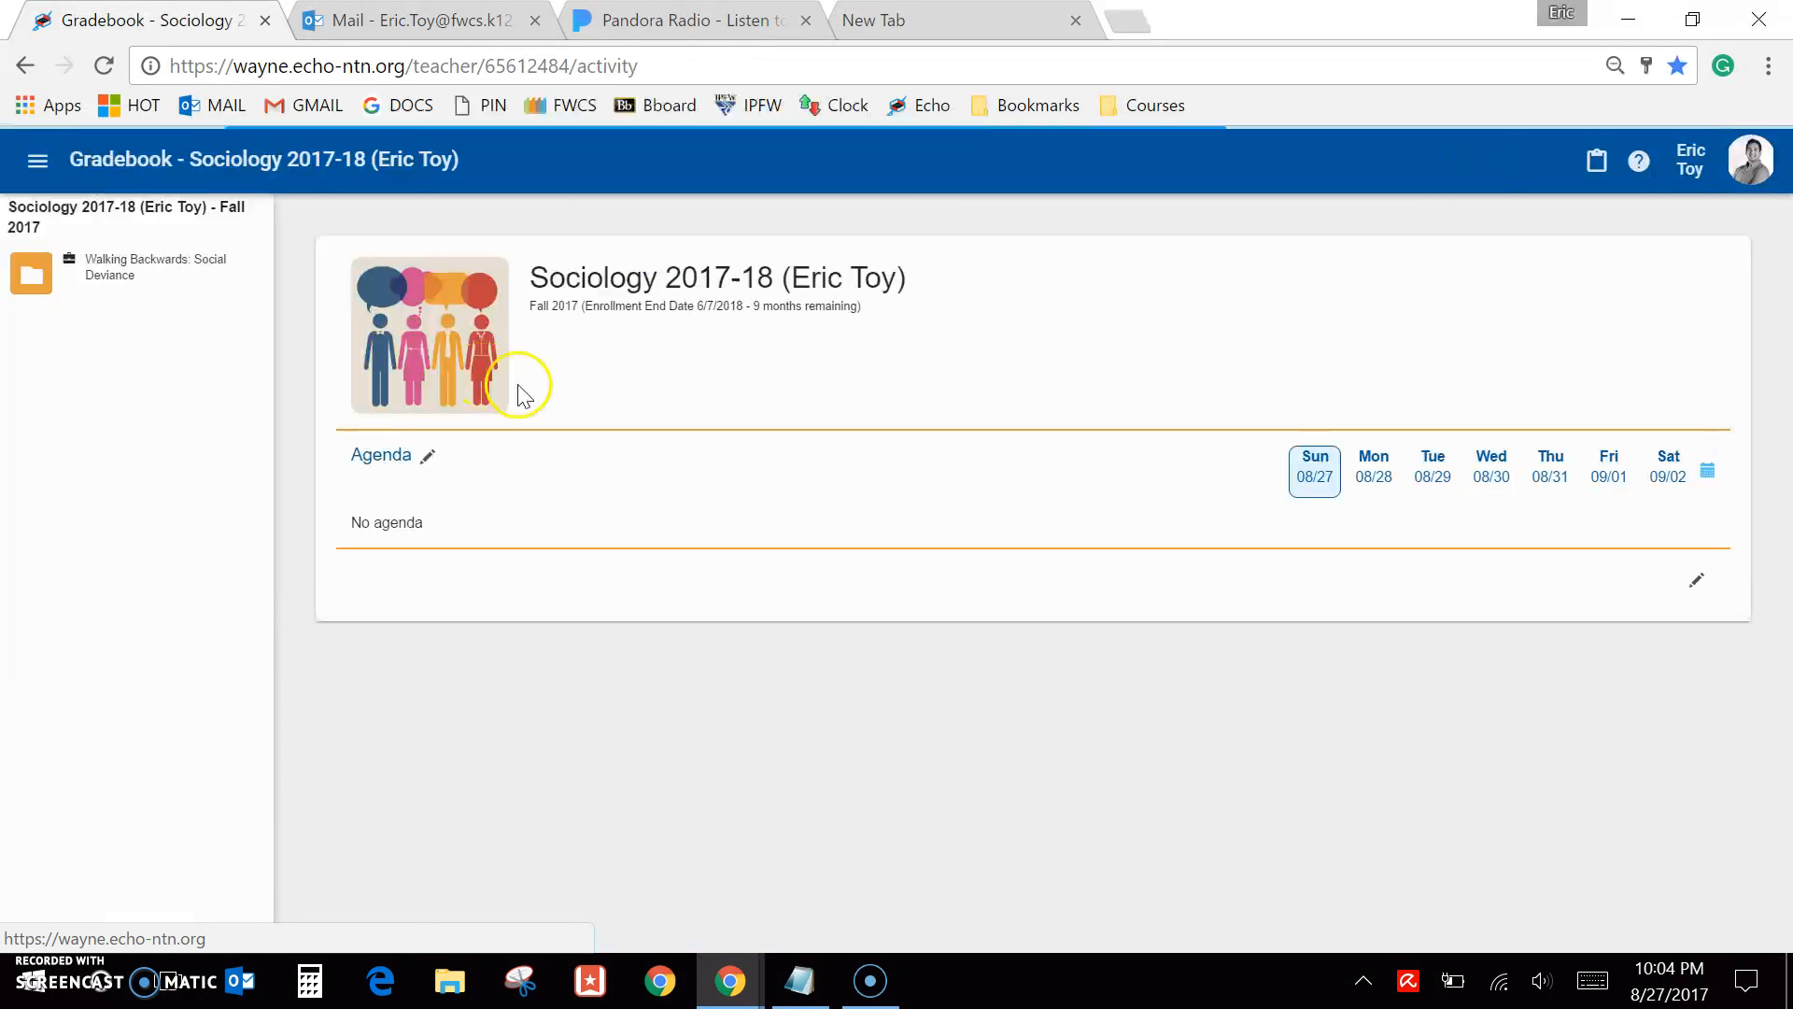
click(41, 168)
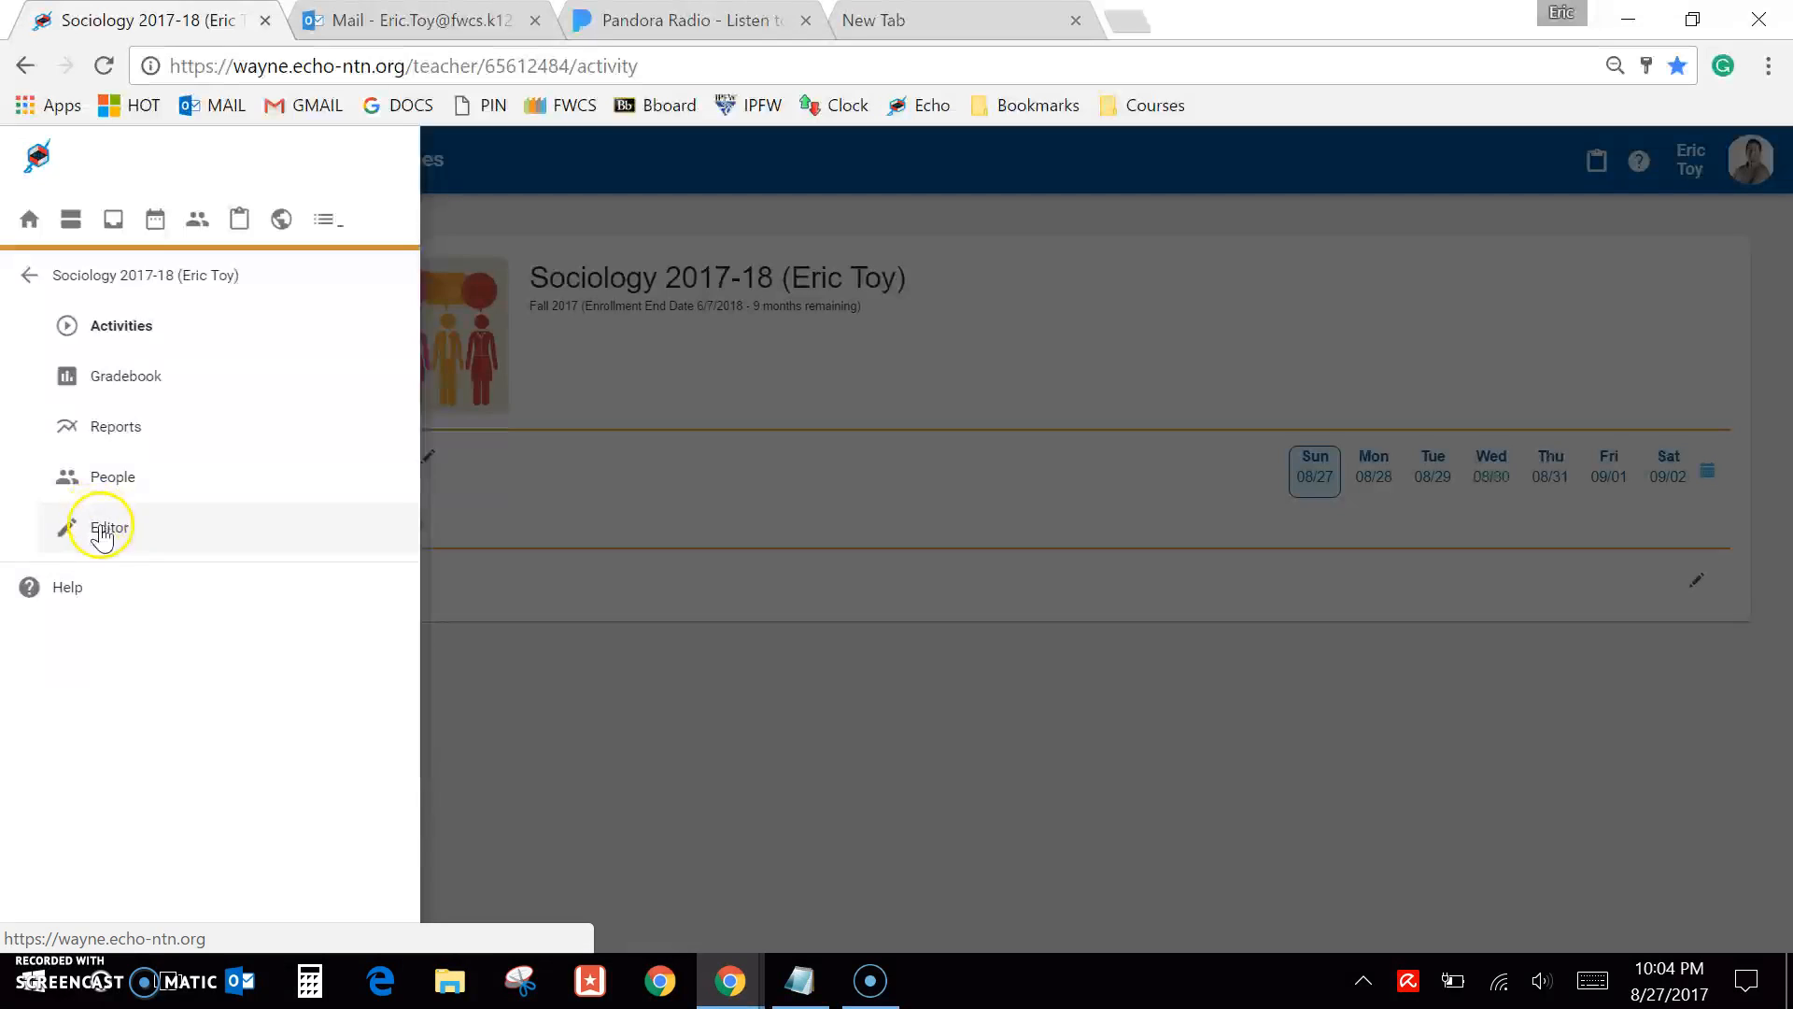
click(104, 526)
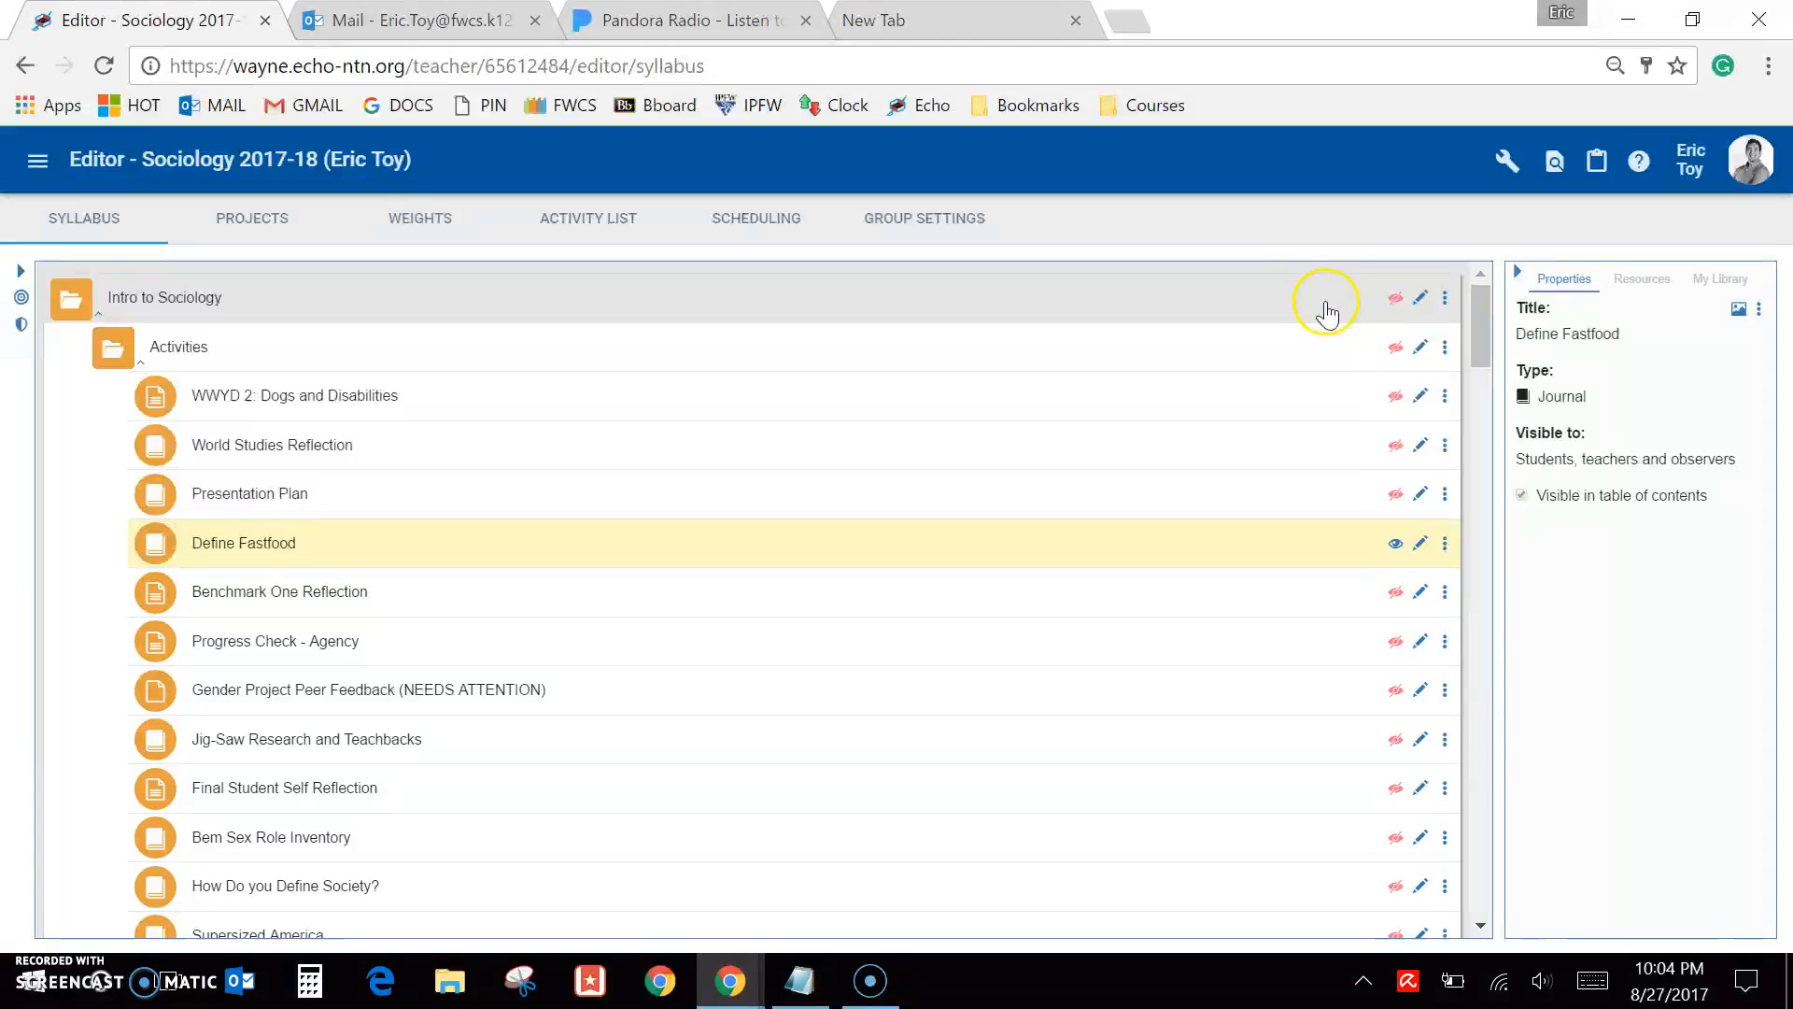
click(1393, 301)
click(1395, 351)
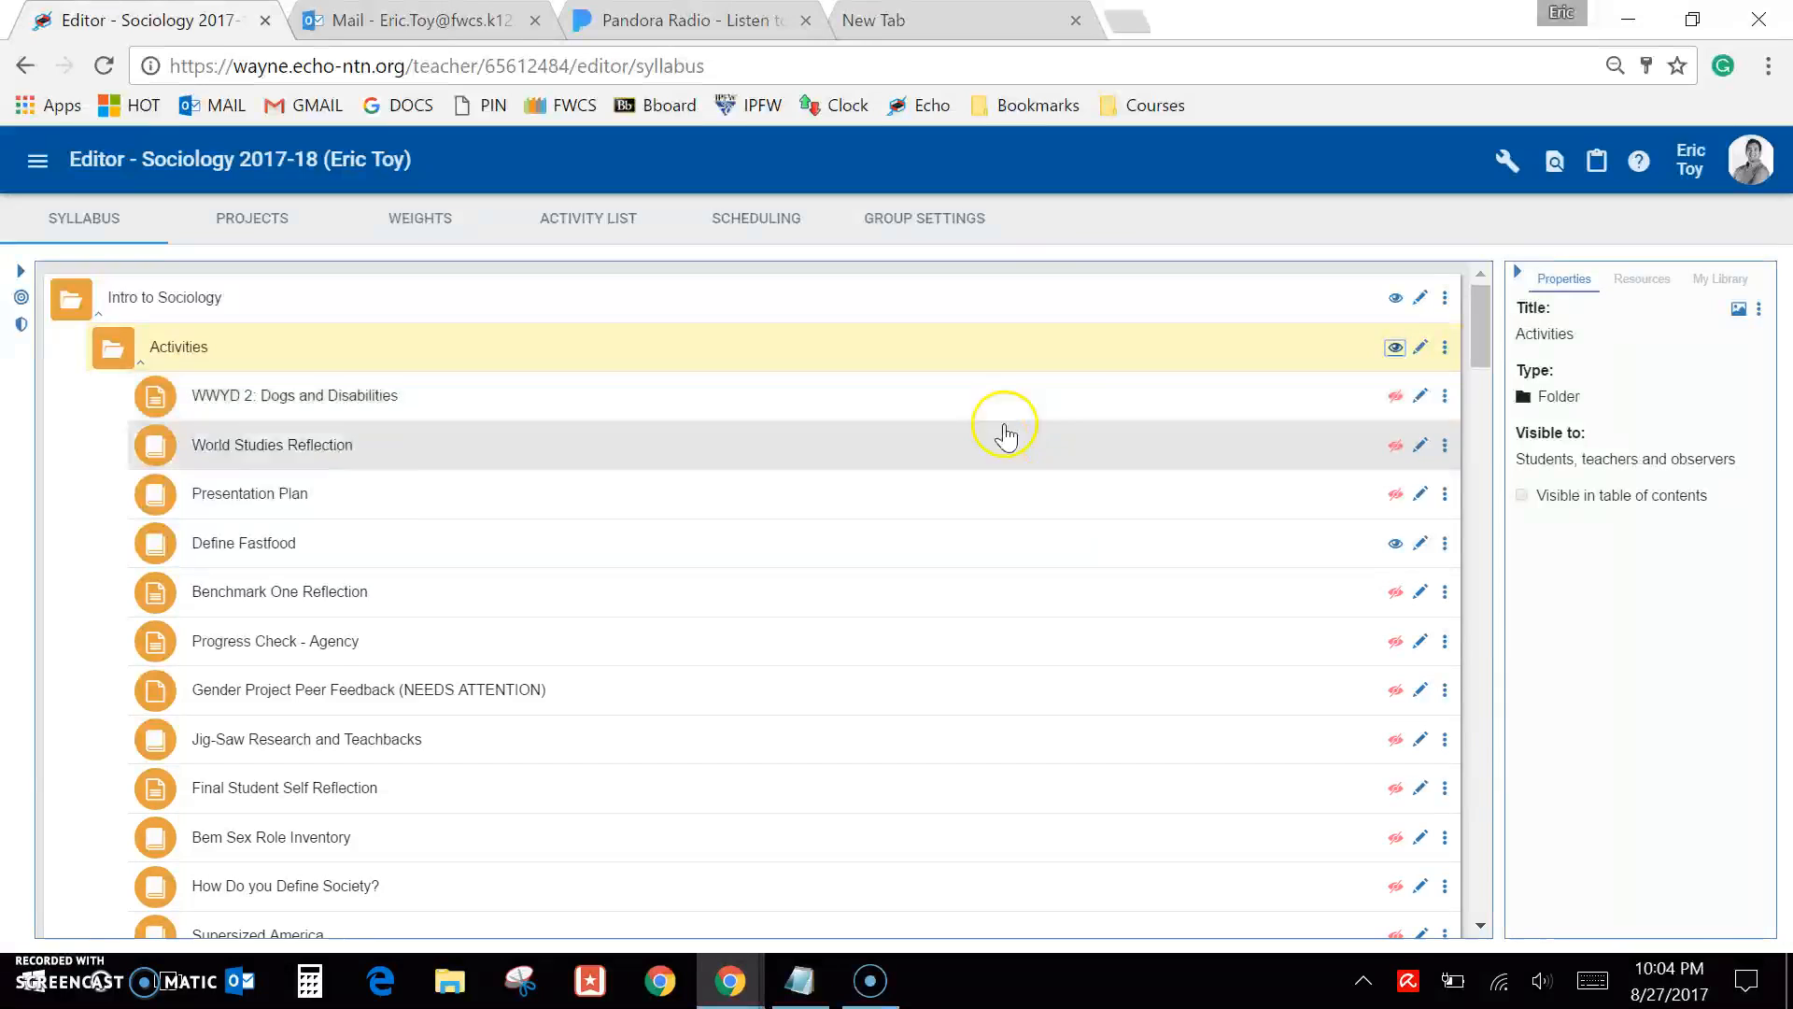
Check the list of activities in the course gradebook for the Define Fastfood journal
click(35, 158)
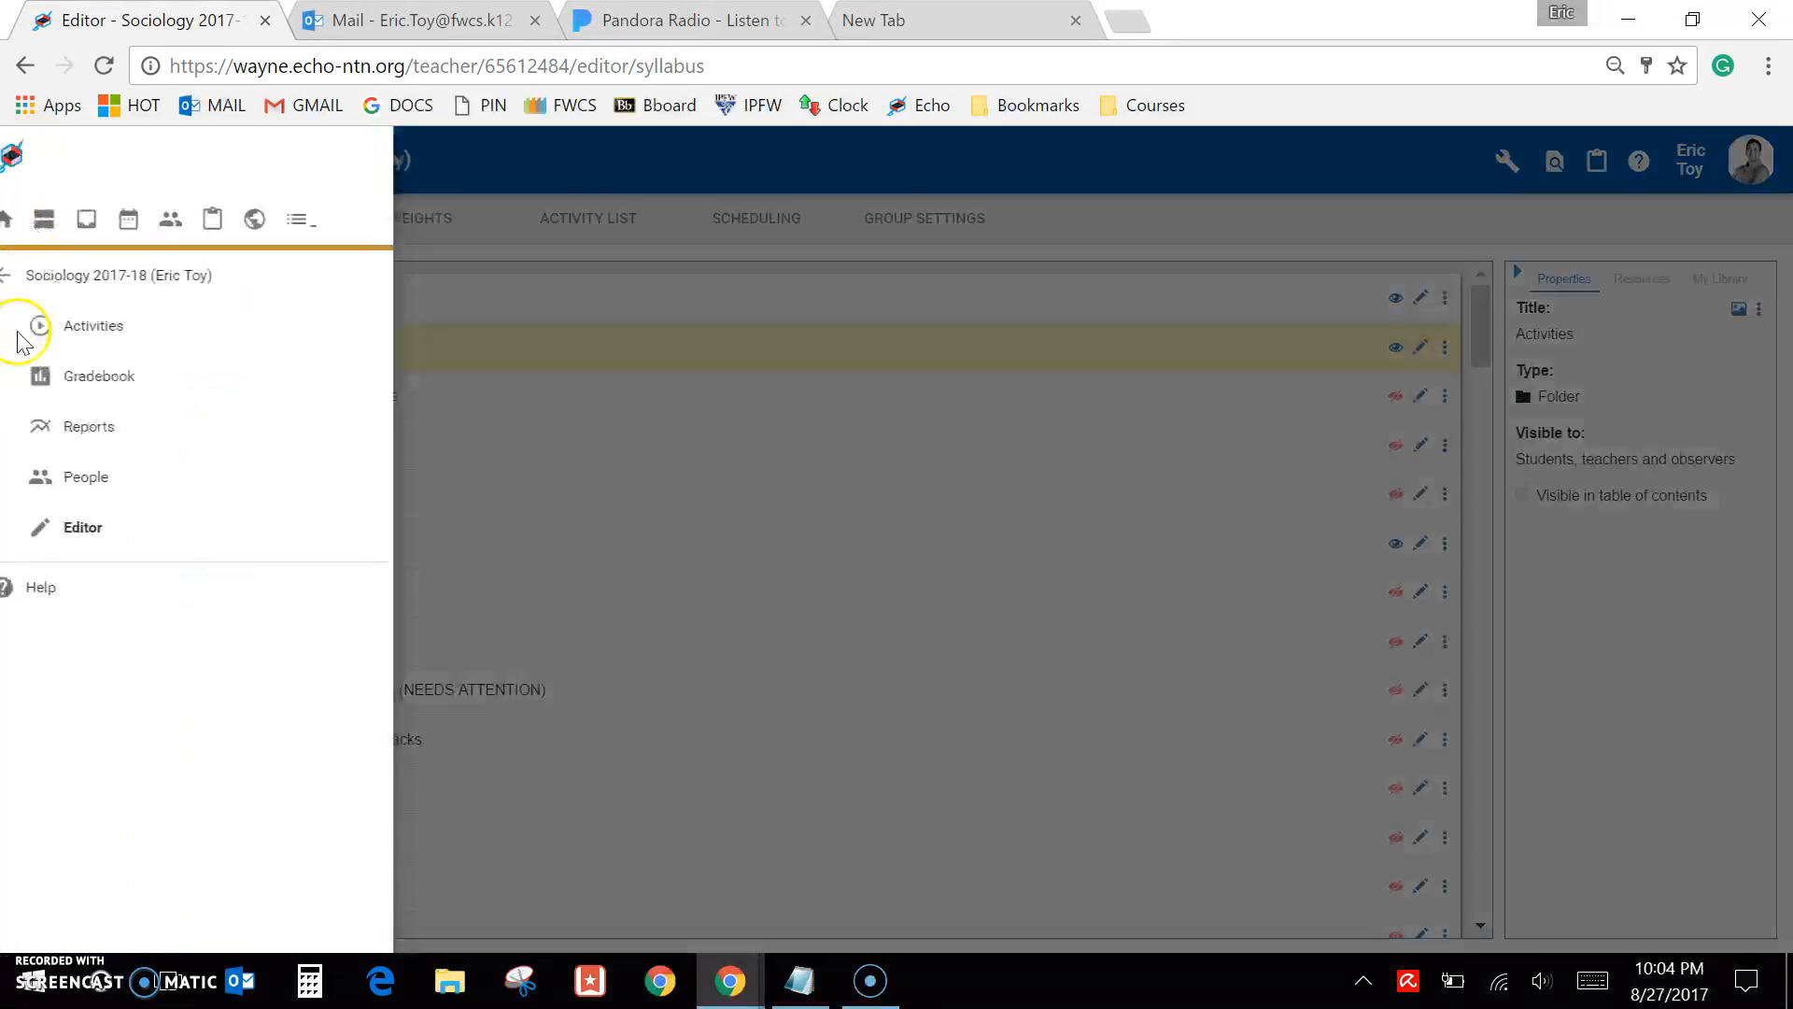
click(119, 383)
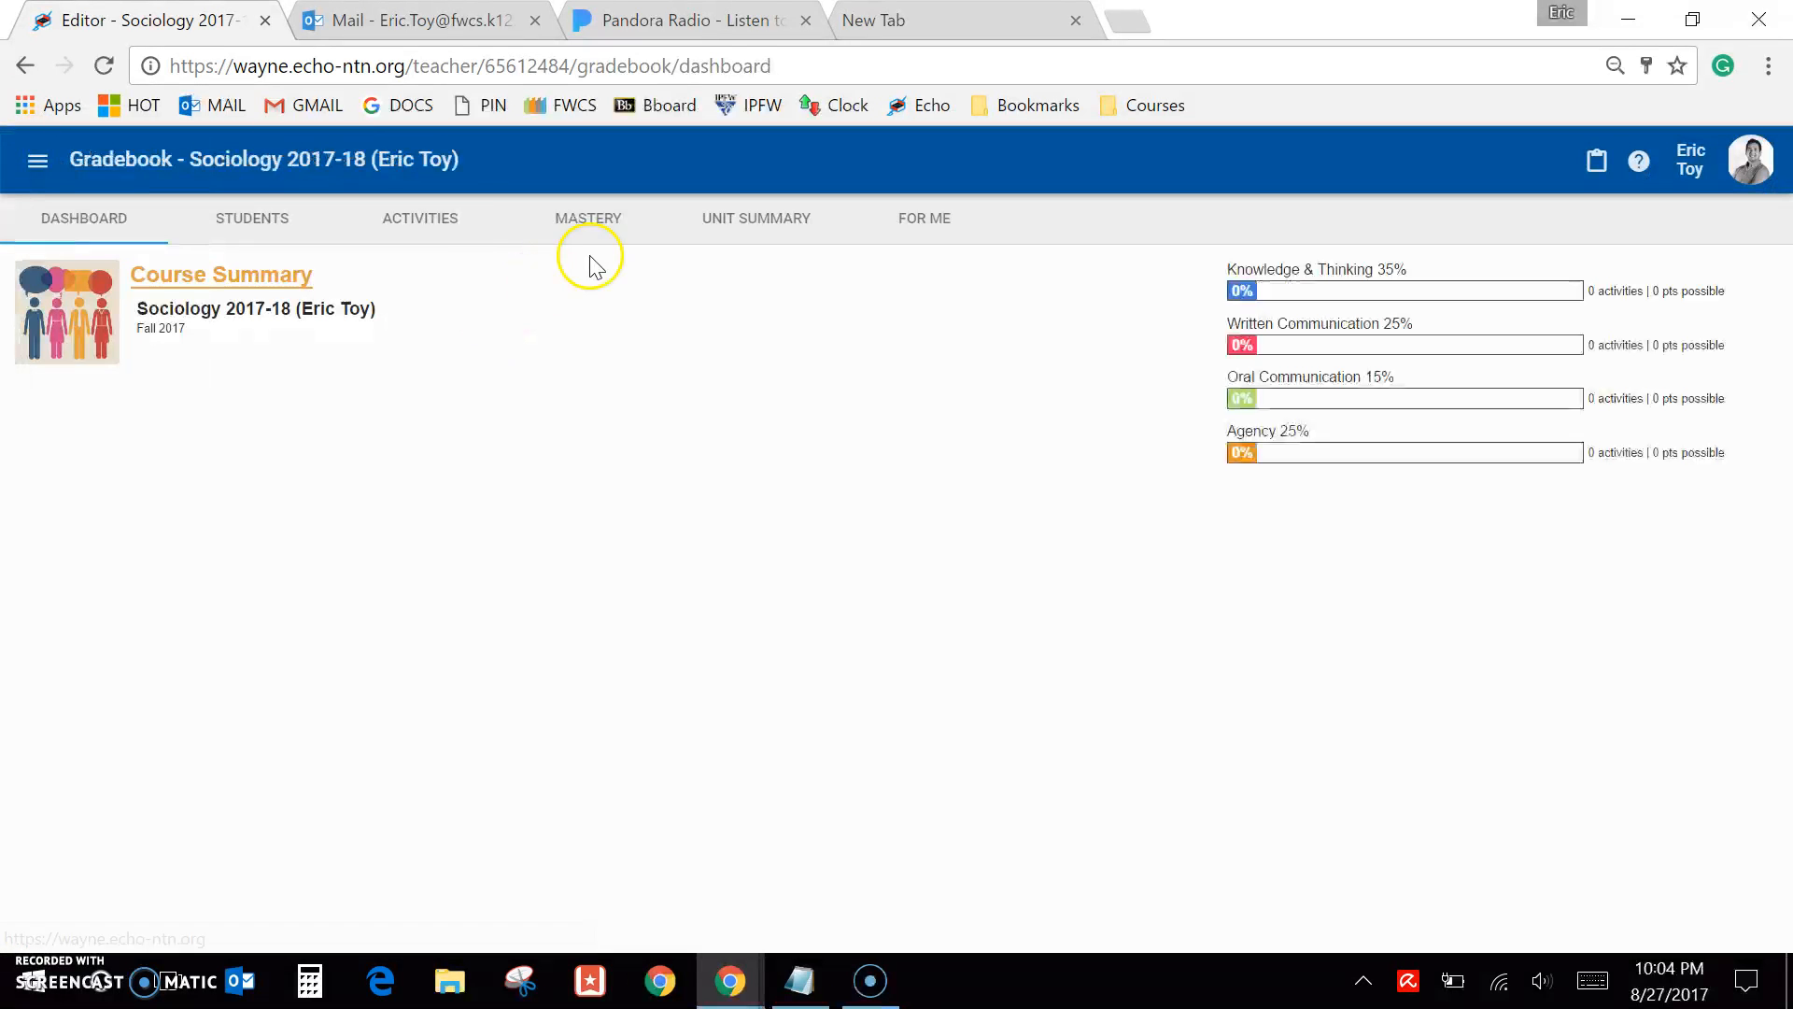
click(449, 231)
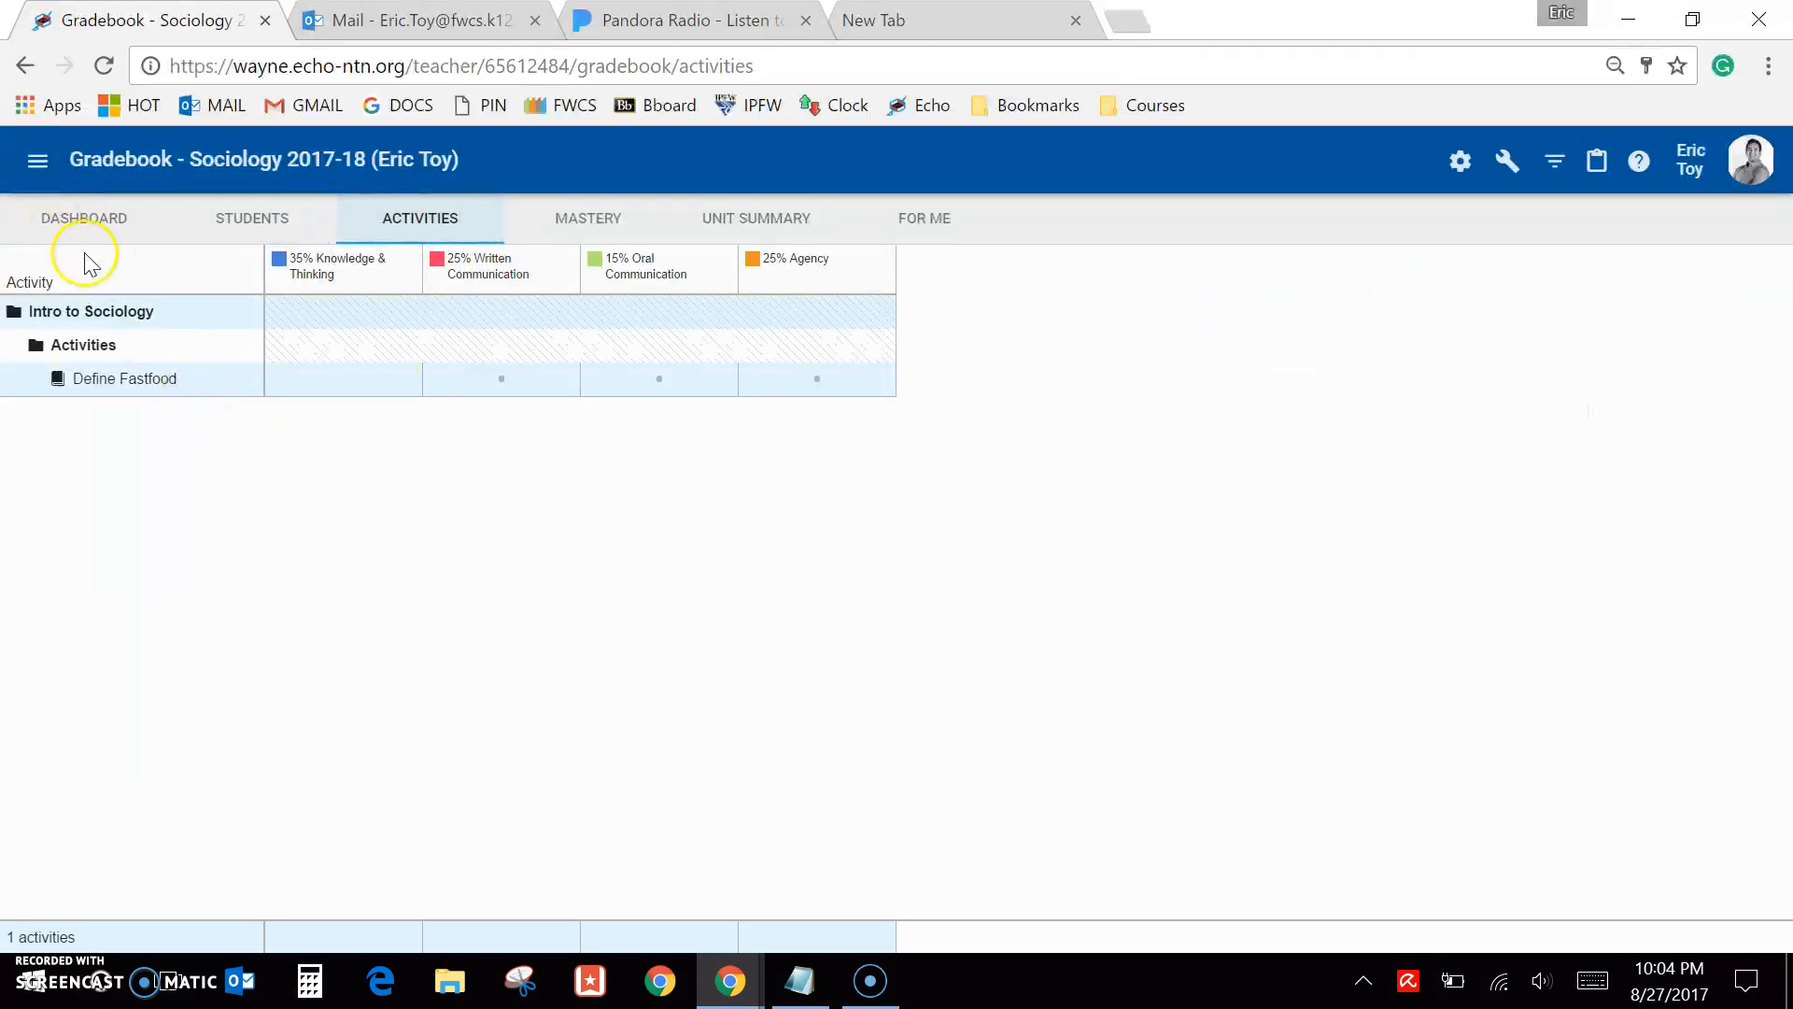
Go back to the syllabus editor and make Sociological Imagination and Who Should Survive Debrief visible under Intro to Sociology
click(25, 67)
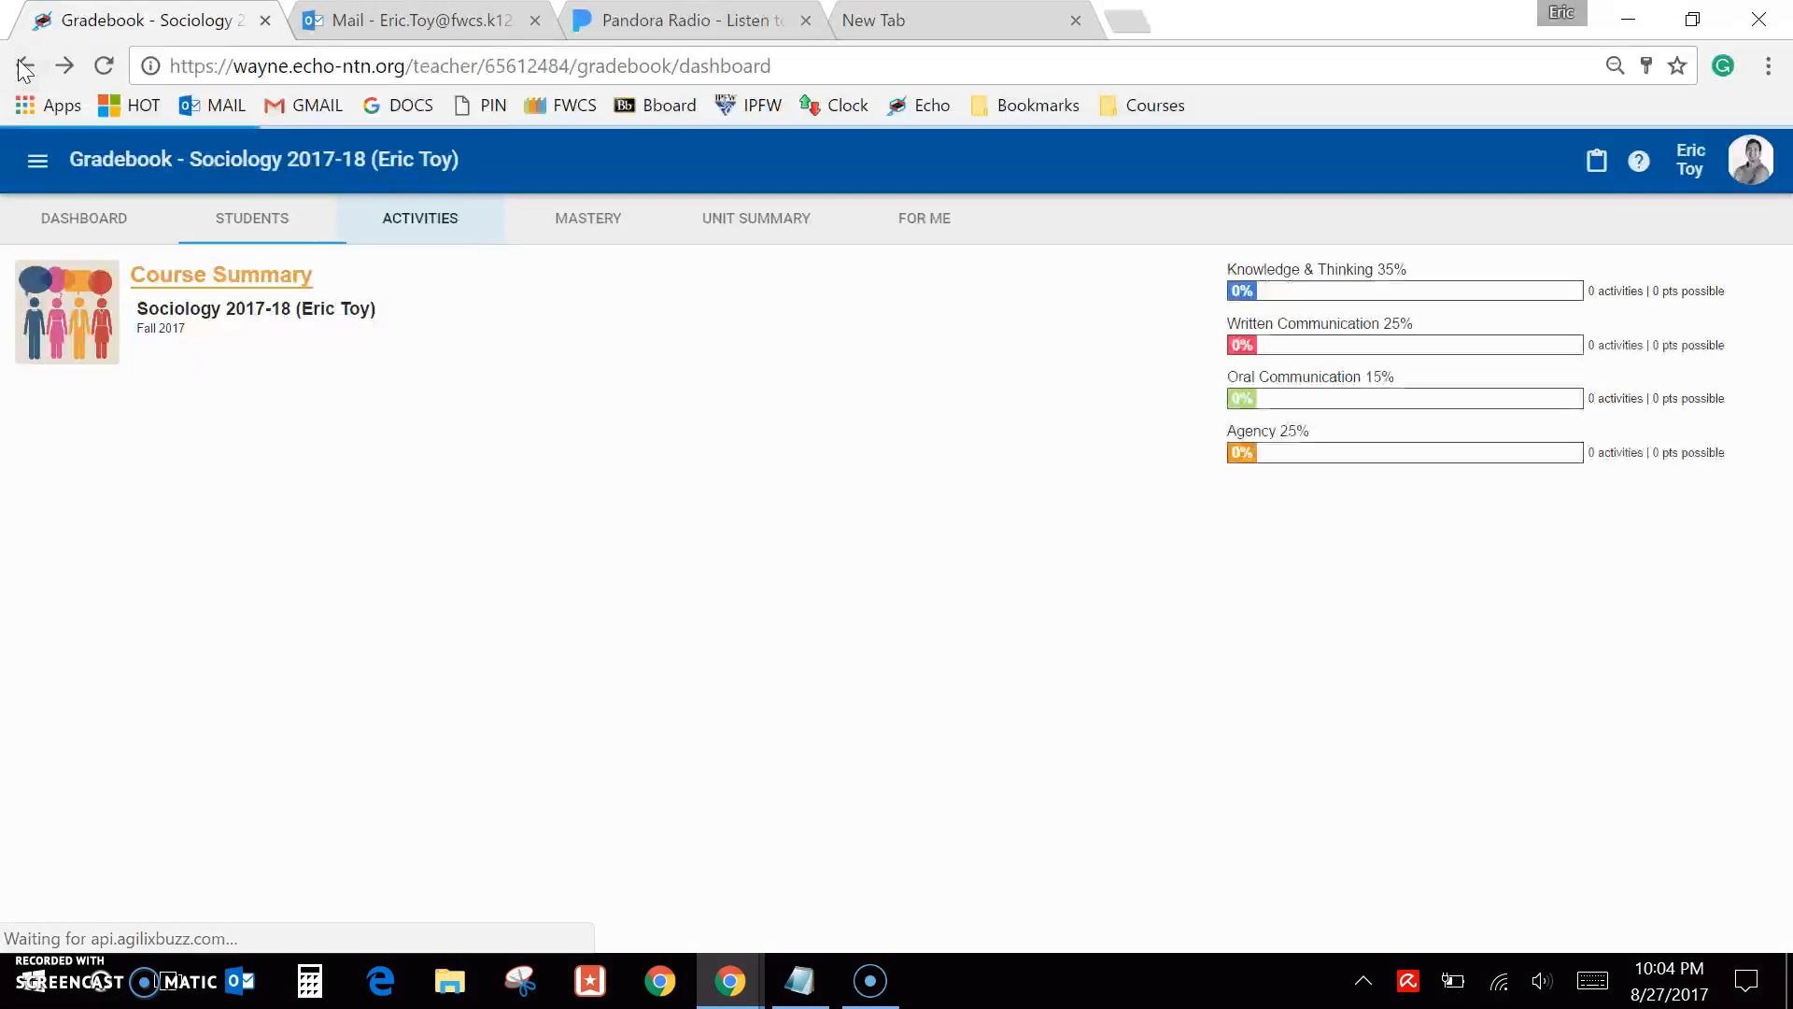
click(39, 168)
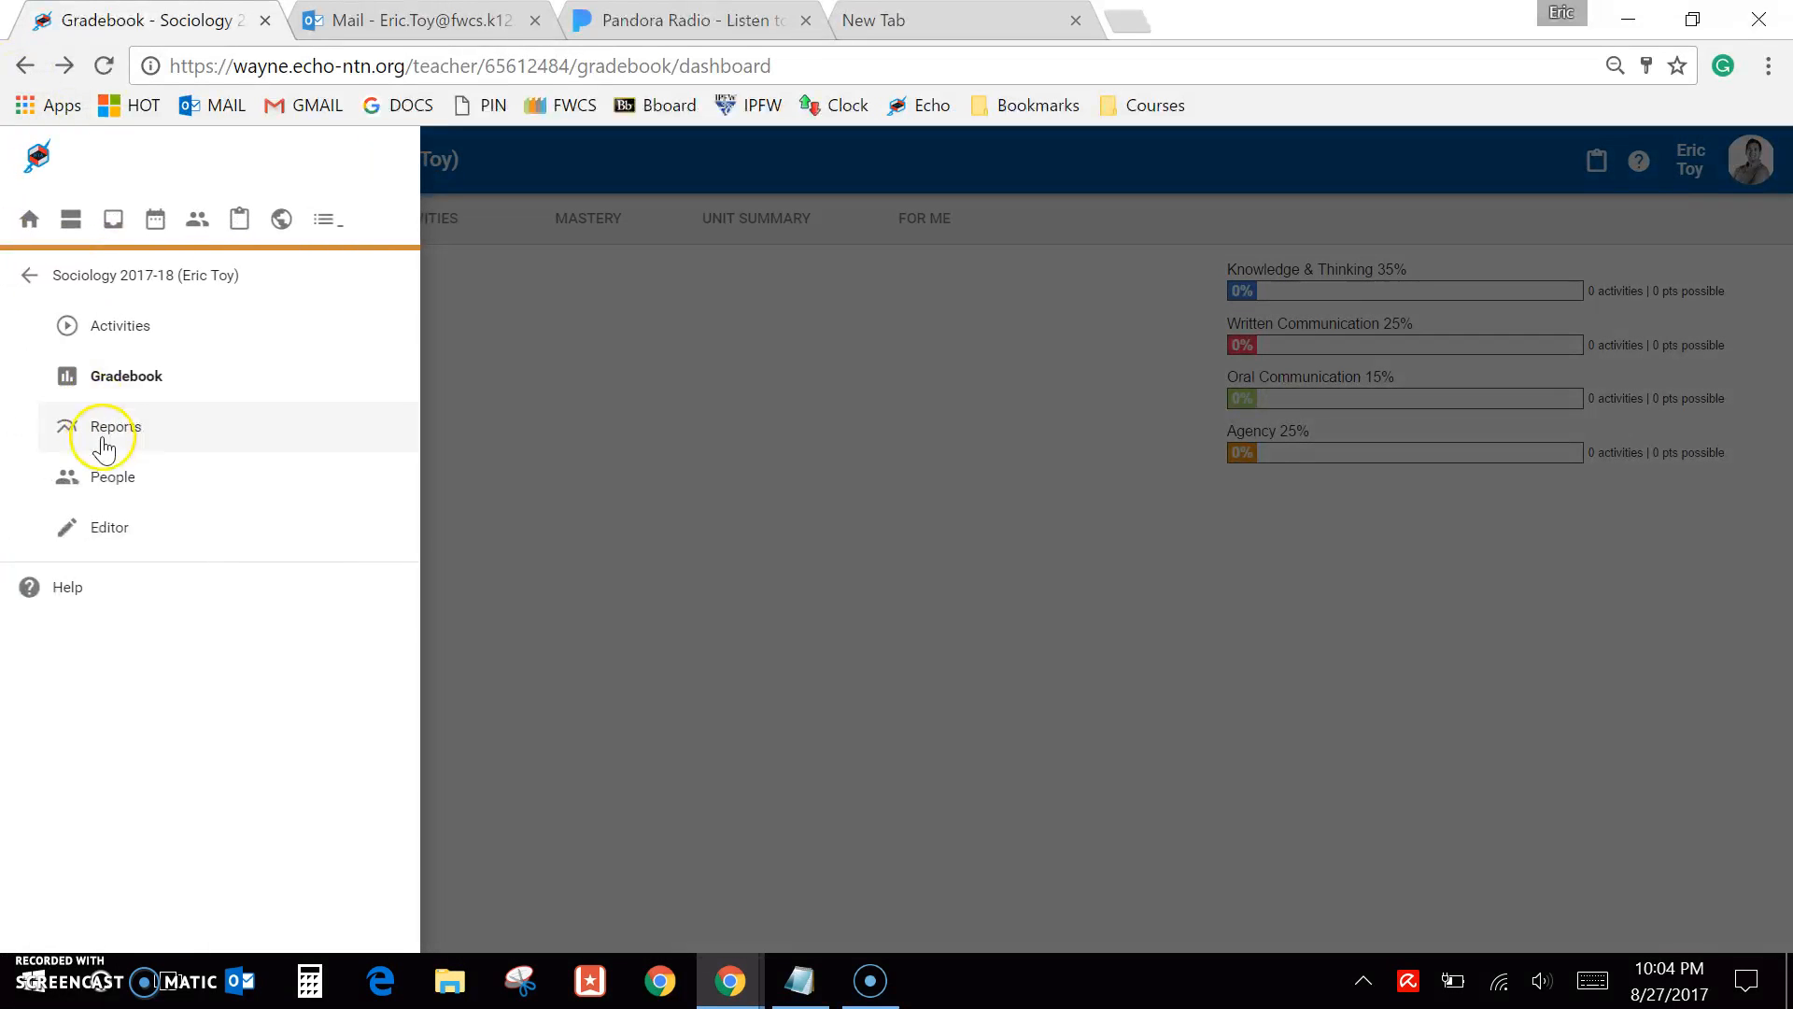
click(110, 526)
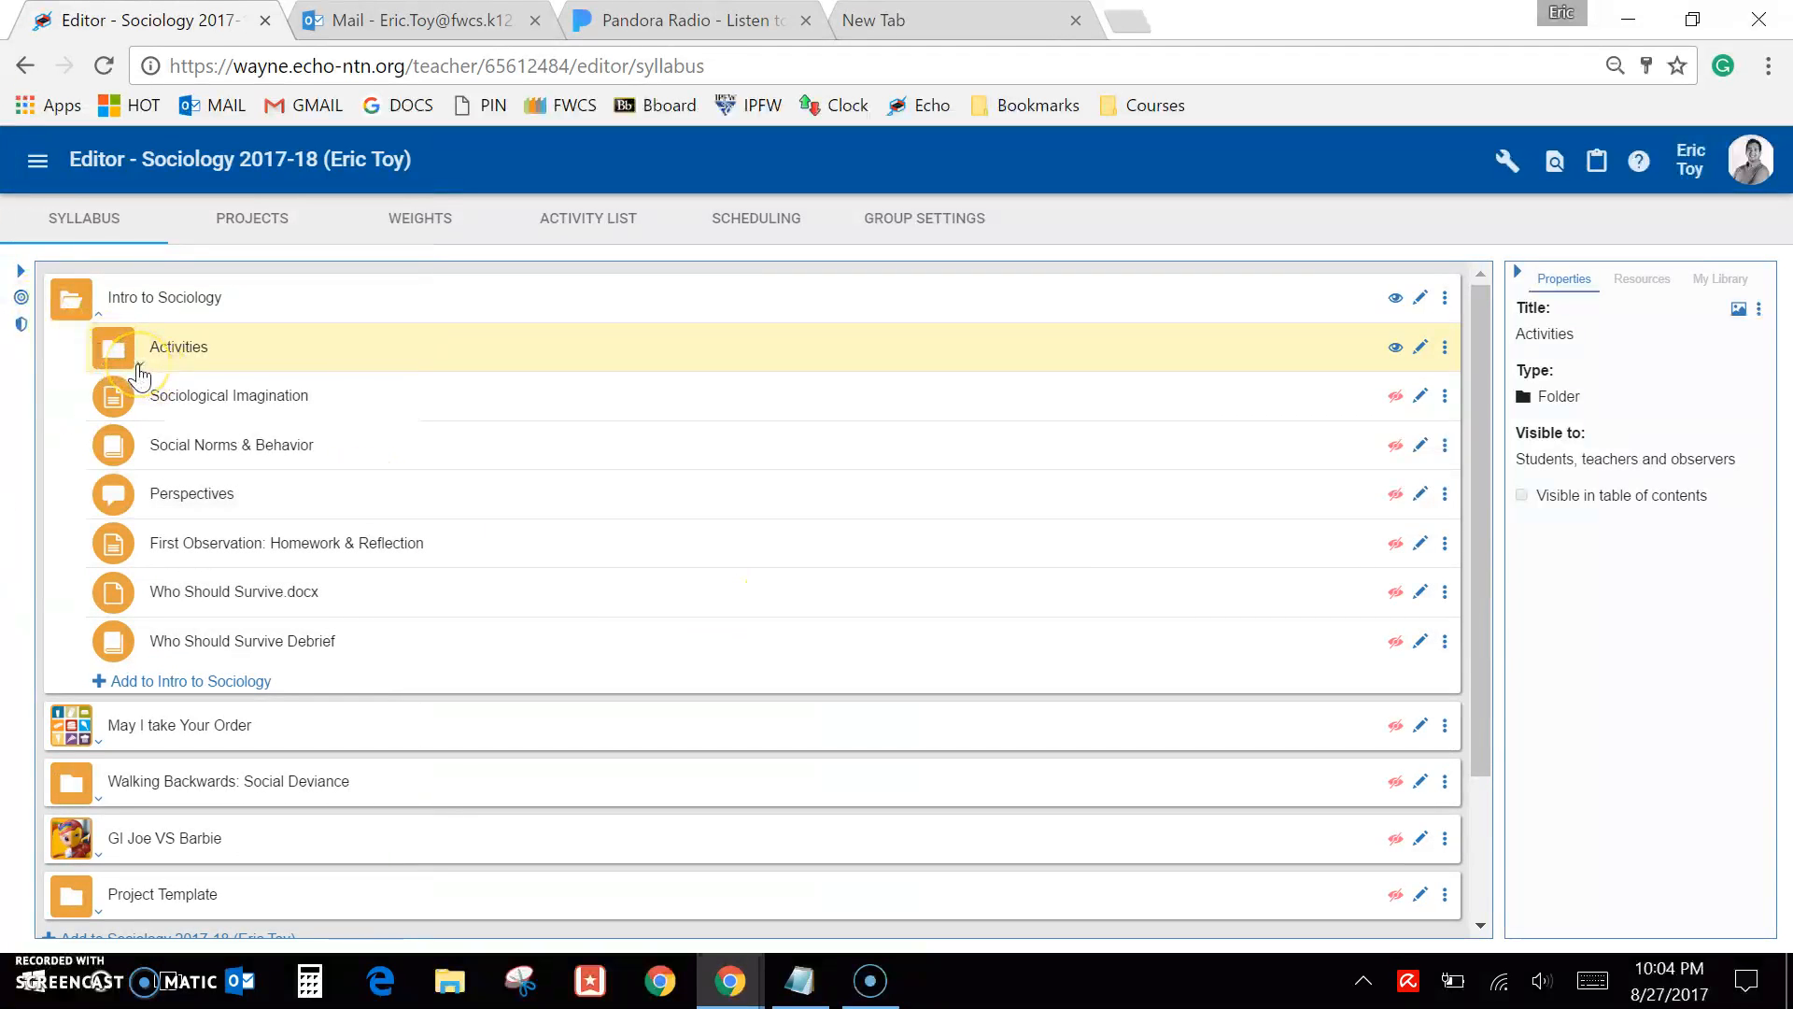
click(1392, 408)
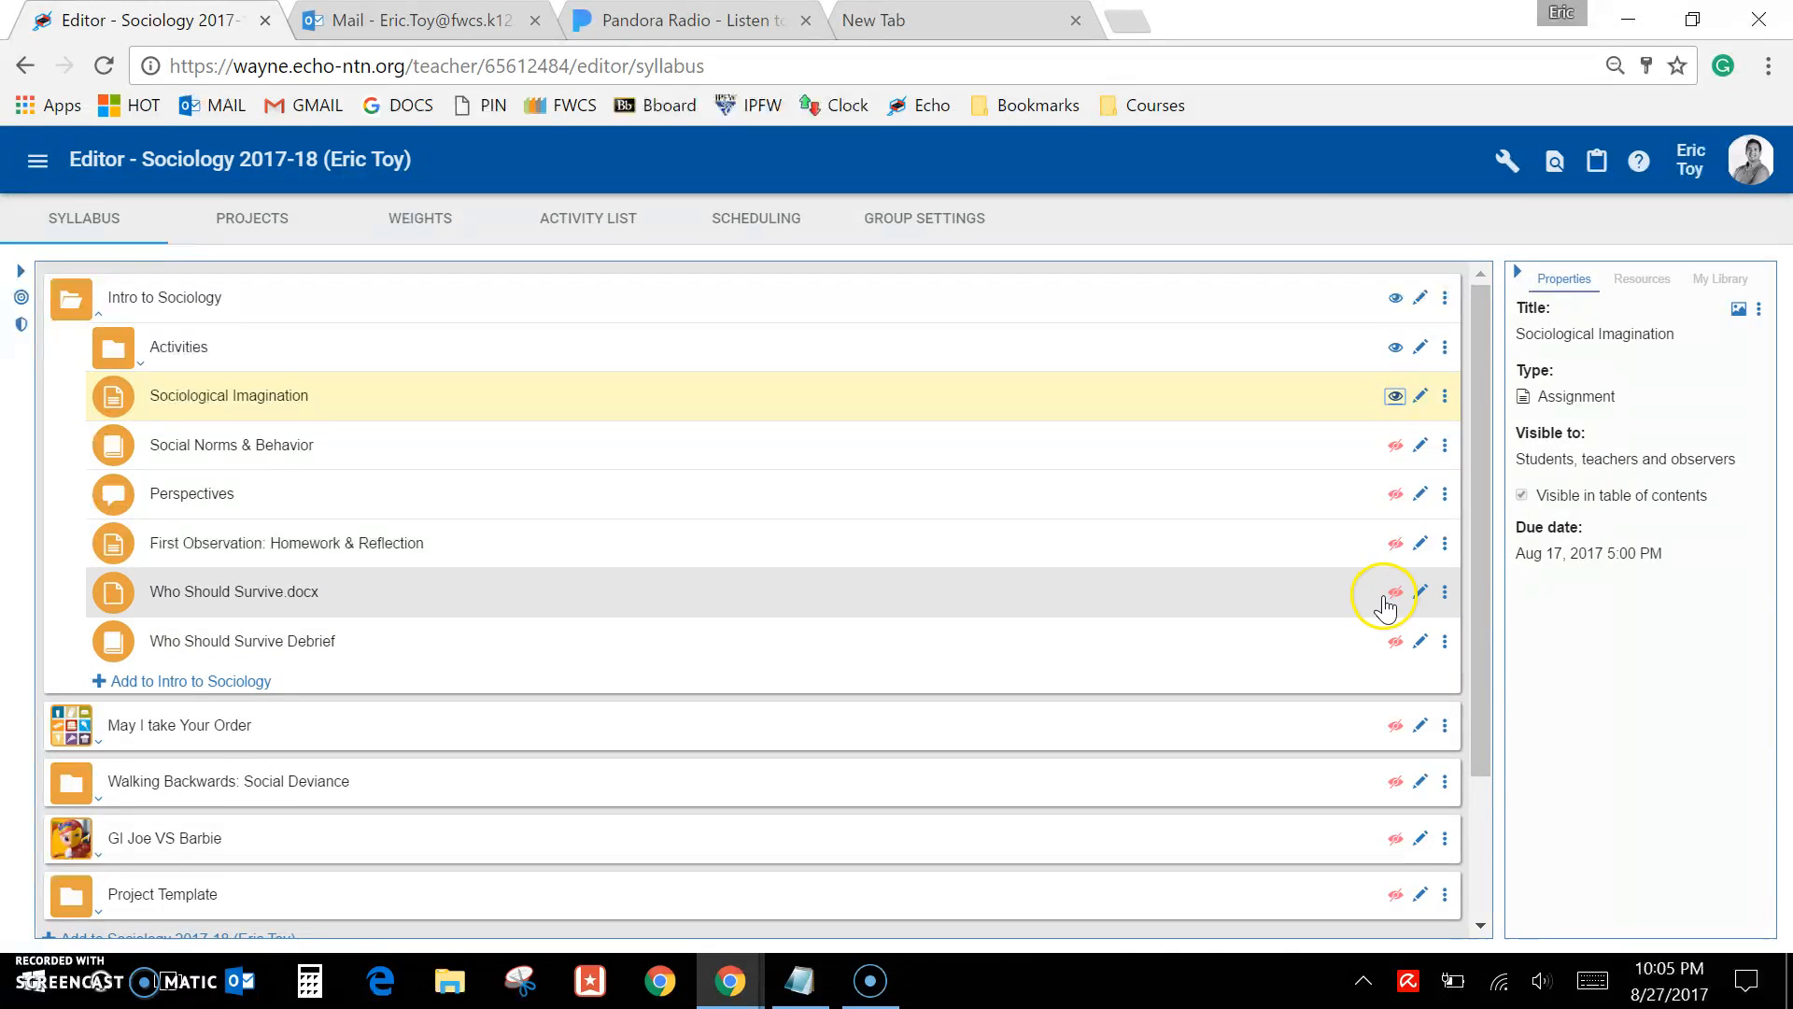
click(1395, 642)
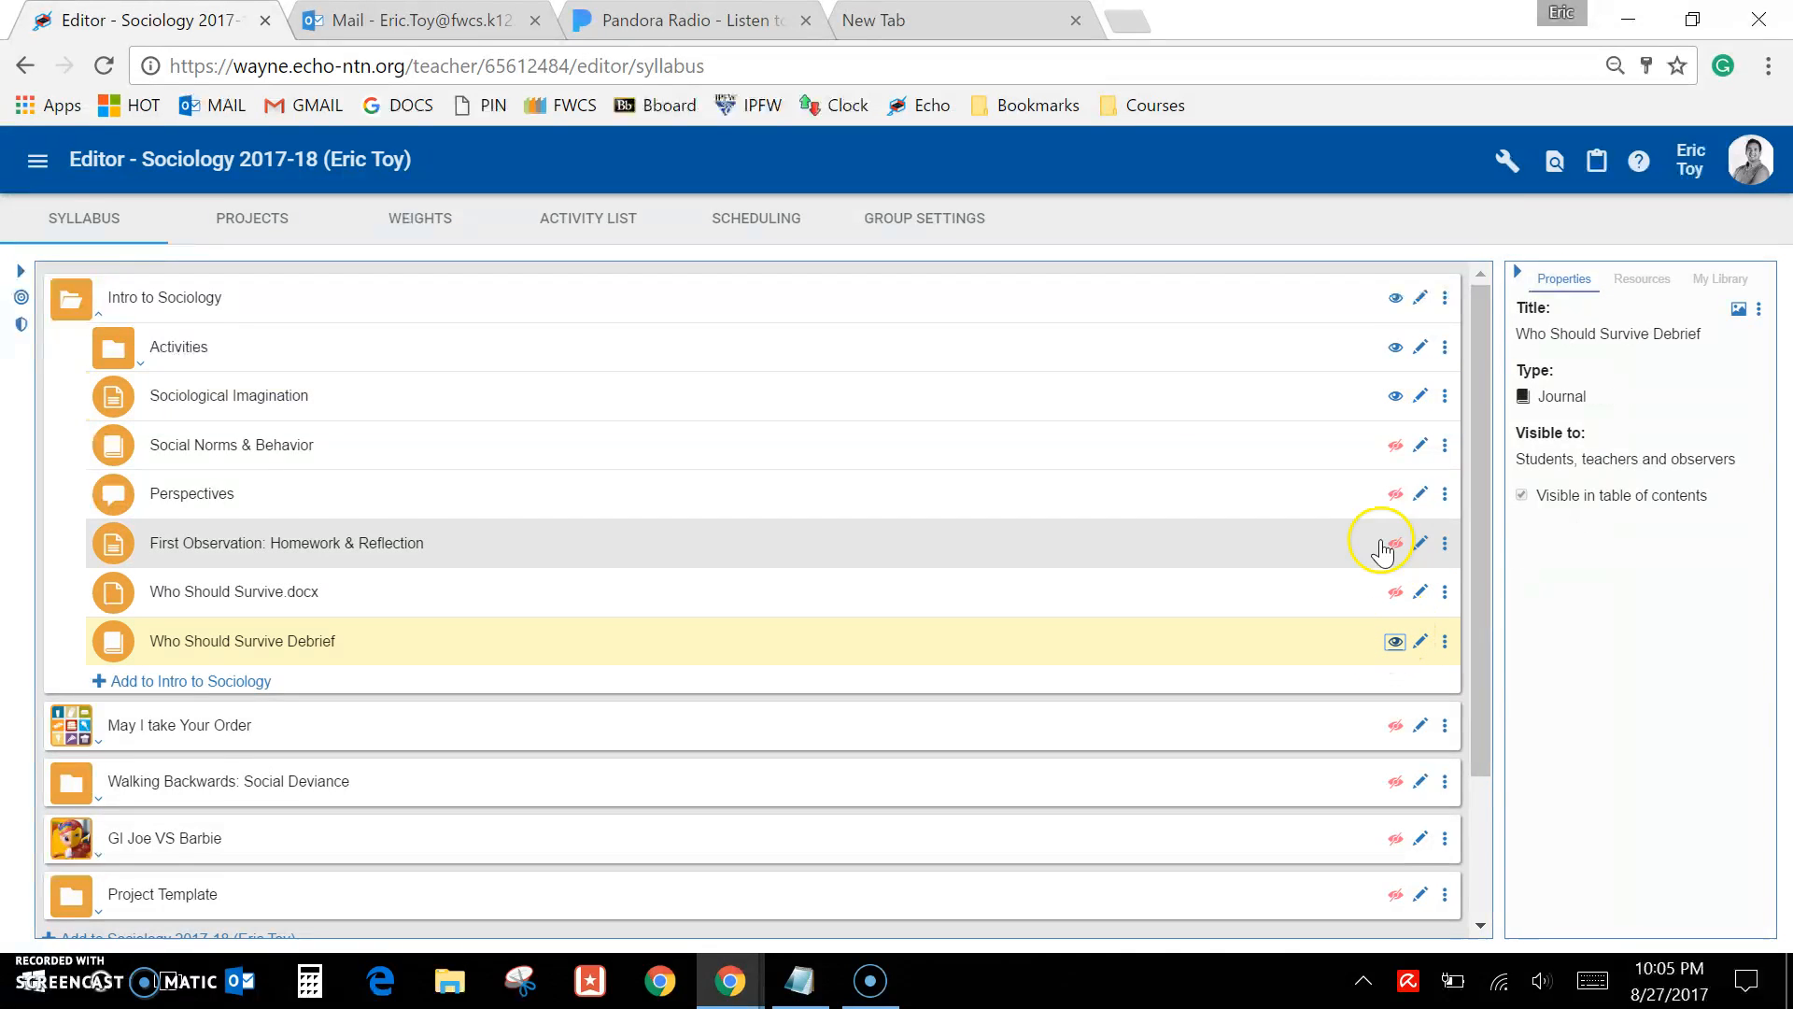
Make Perspectives and Social Norms & Behavior visible, and toggle the visibility of First Observation: Homework & Reflection
click(1393, 494)
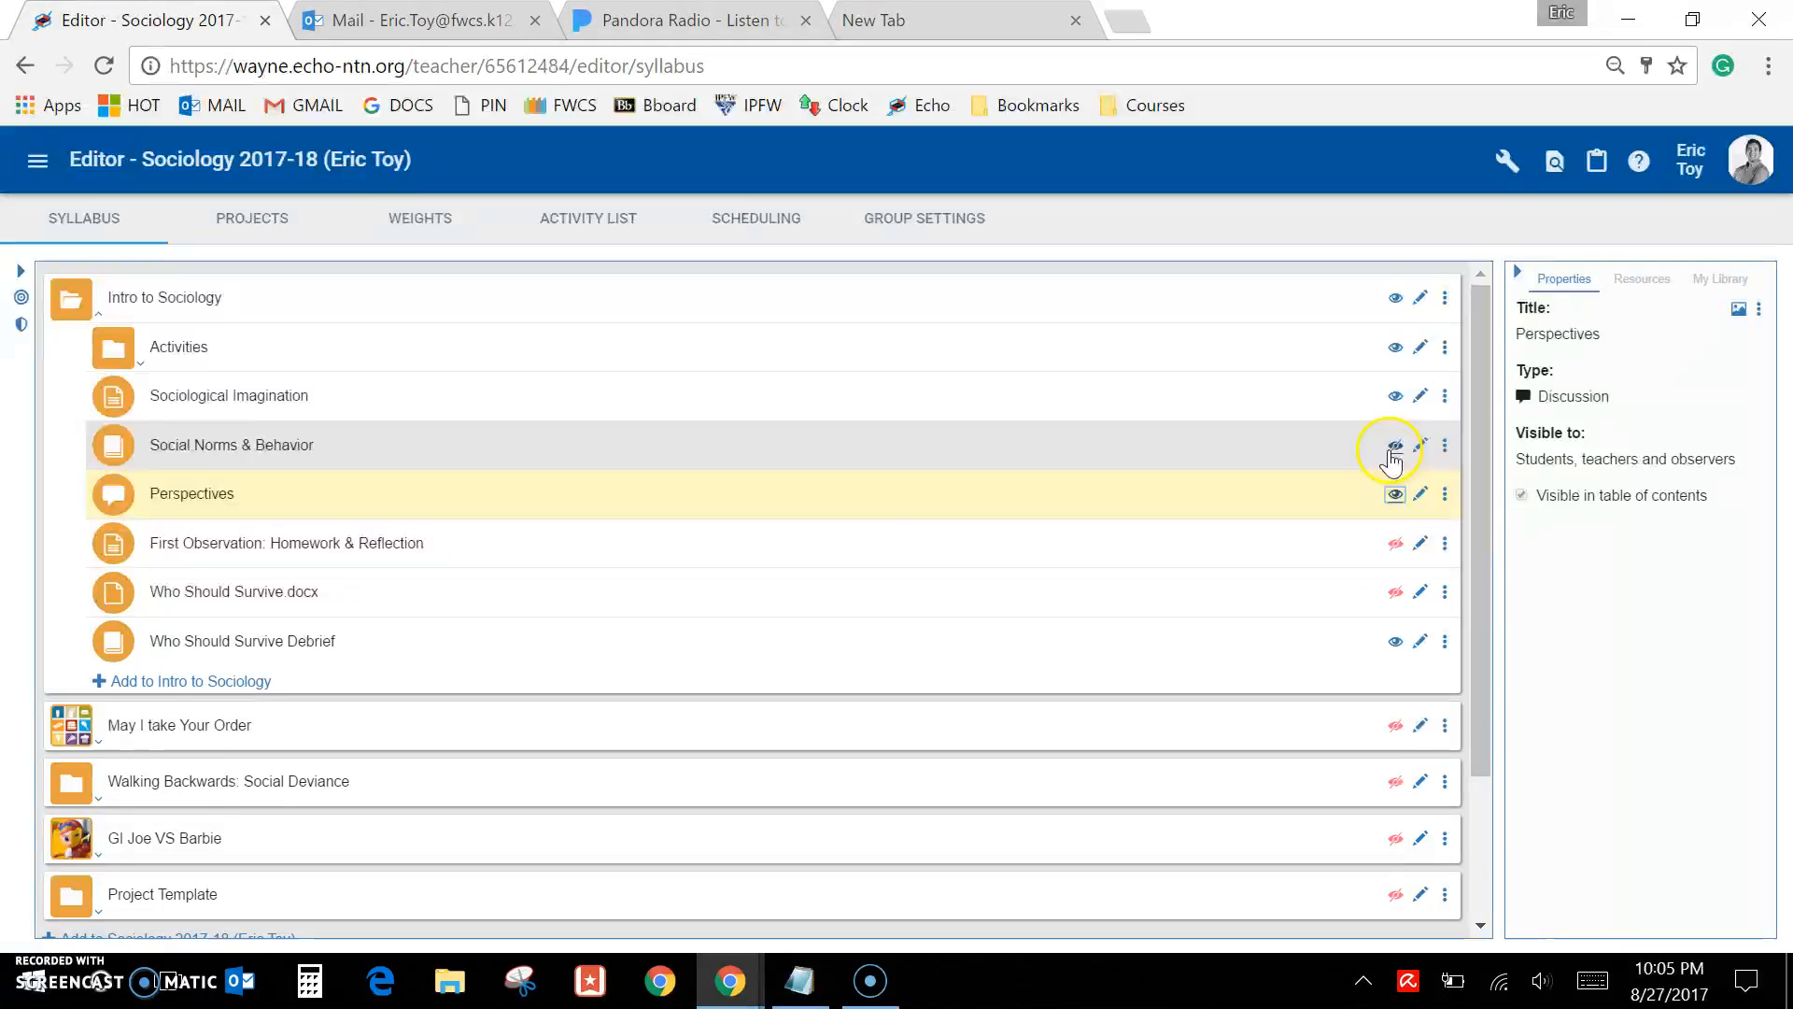
click(1393, 446)
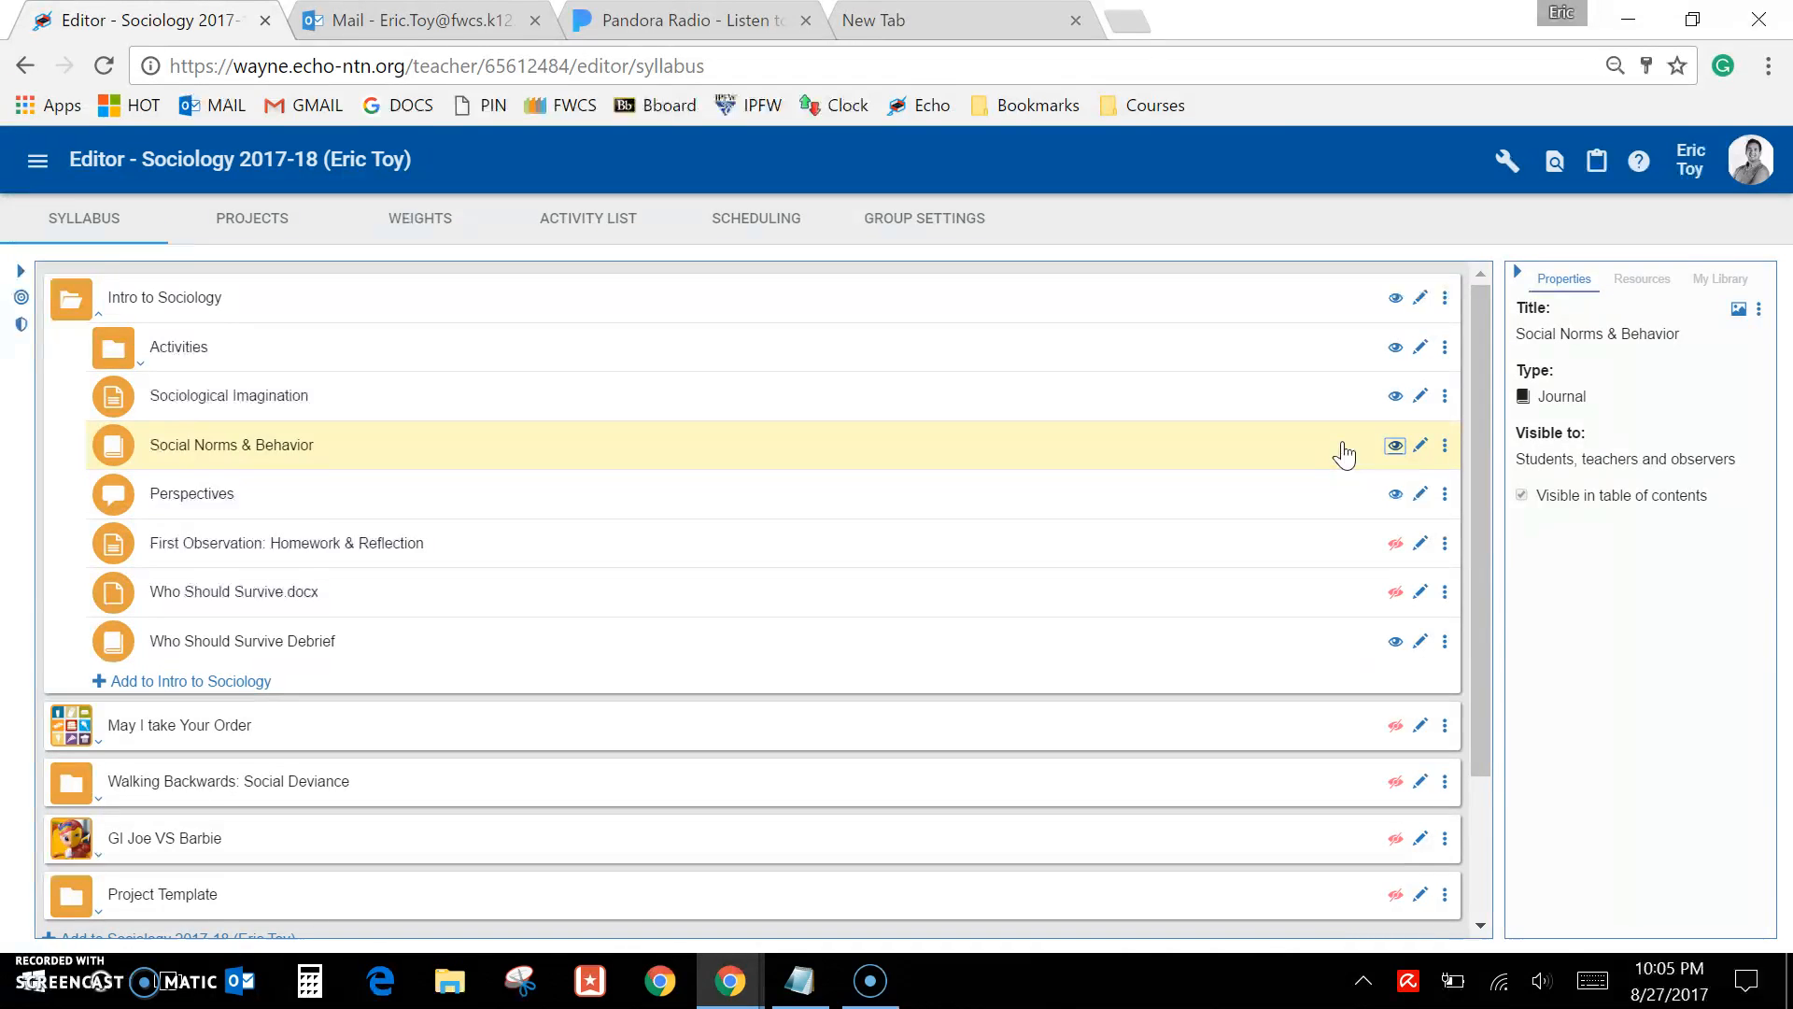
click(1325, 562)
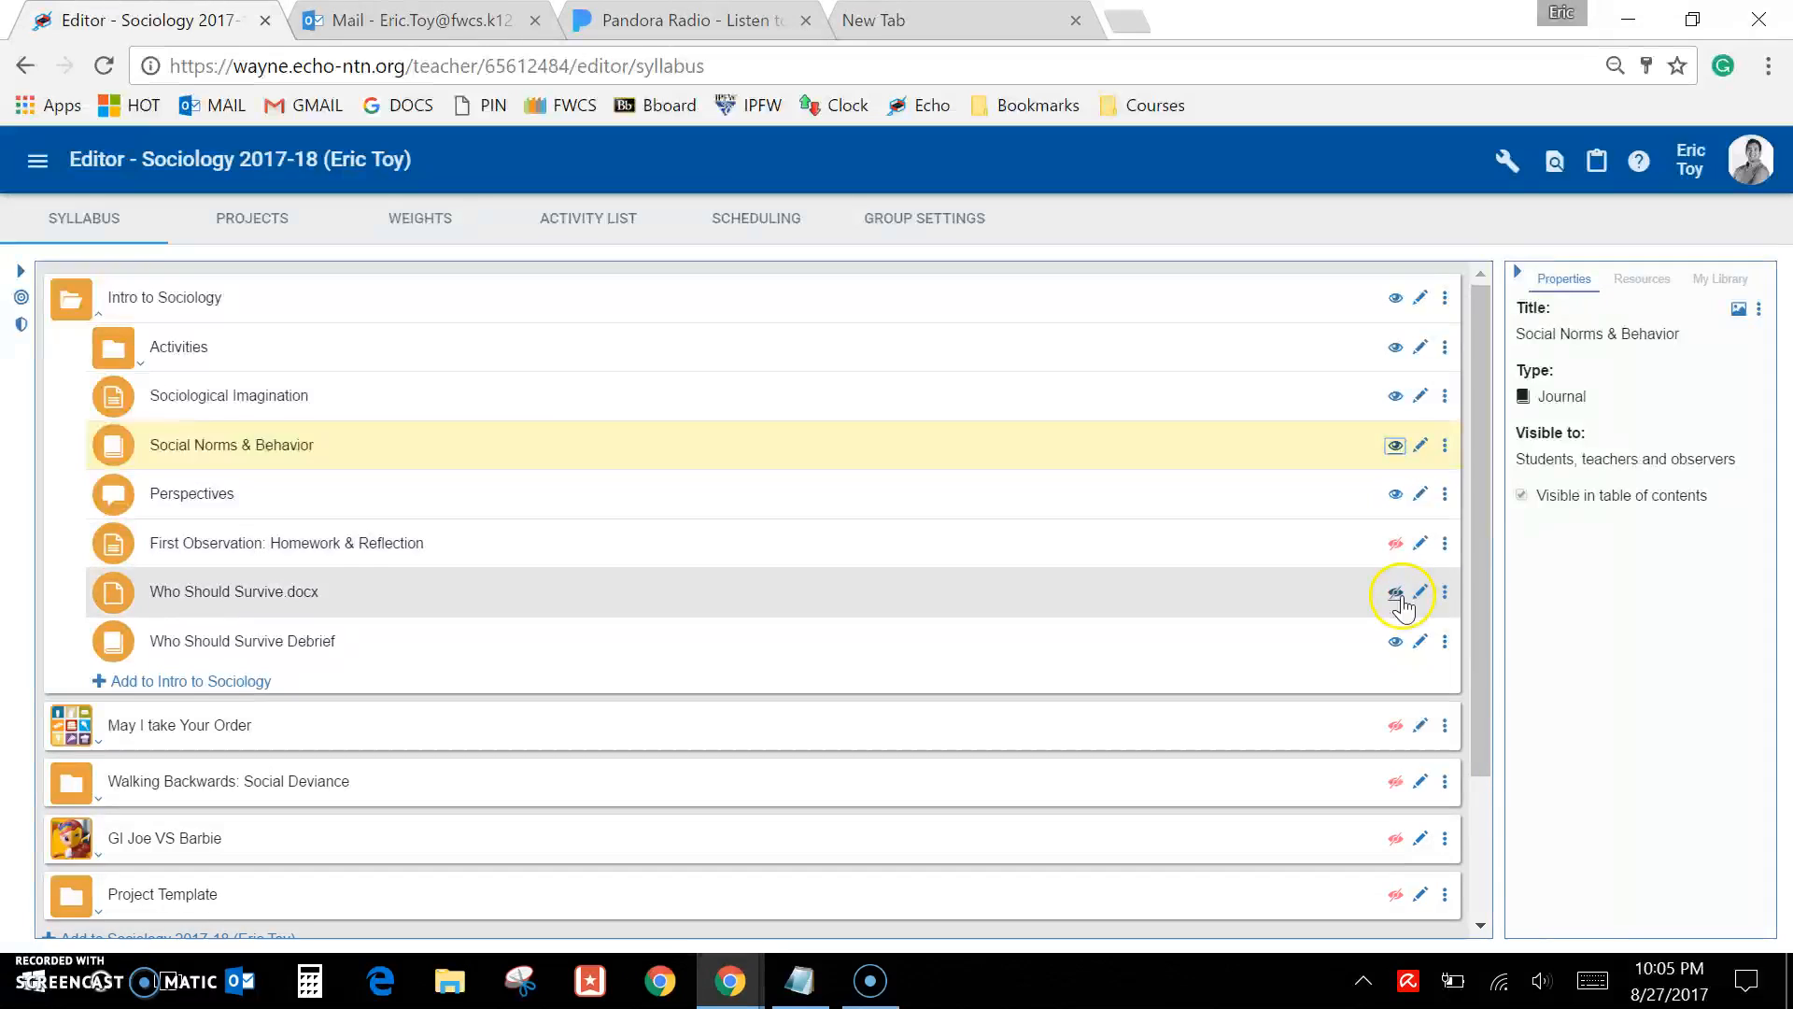
click(1396, 545)
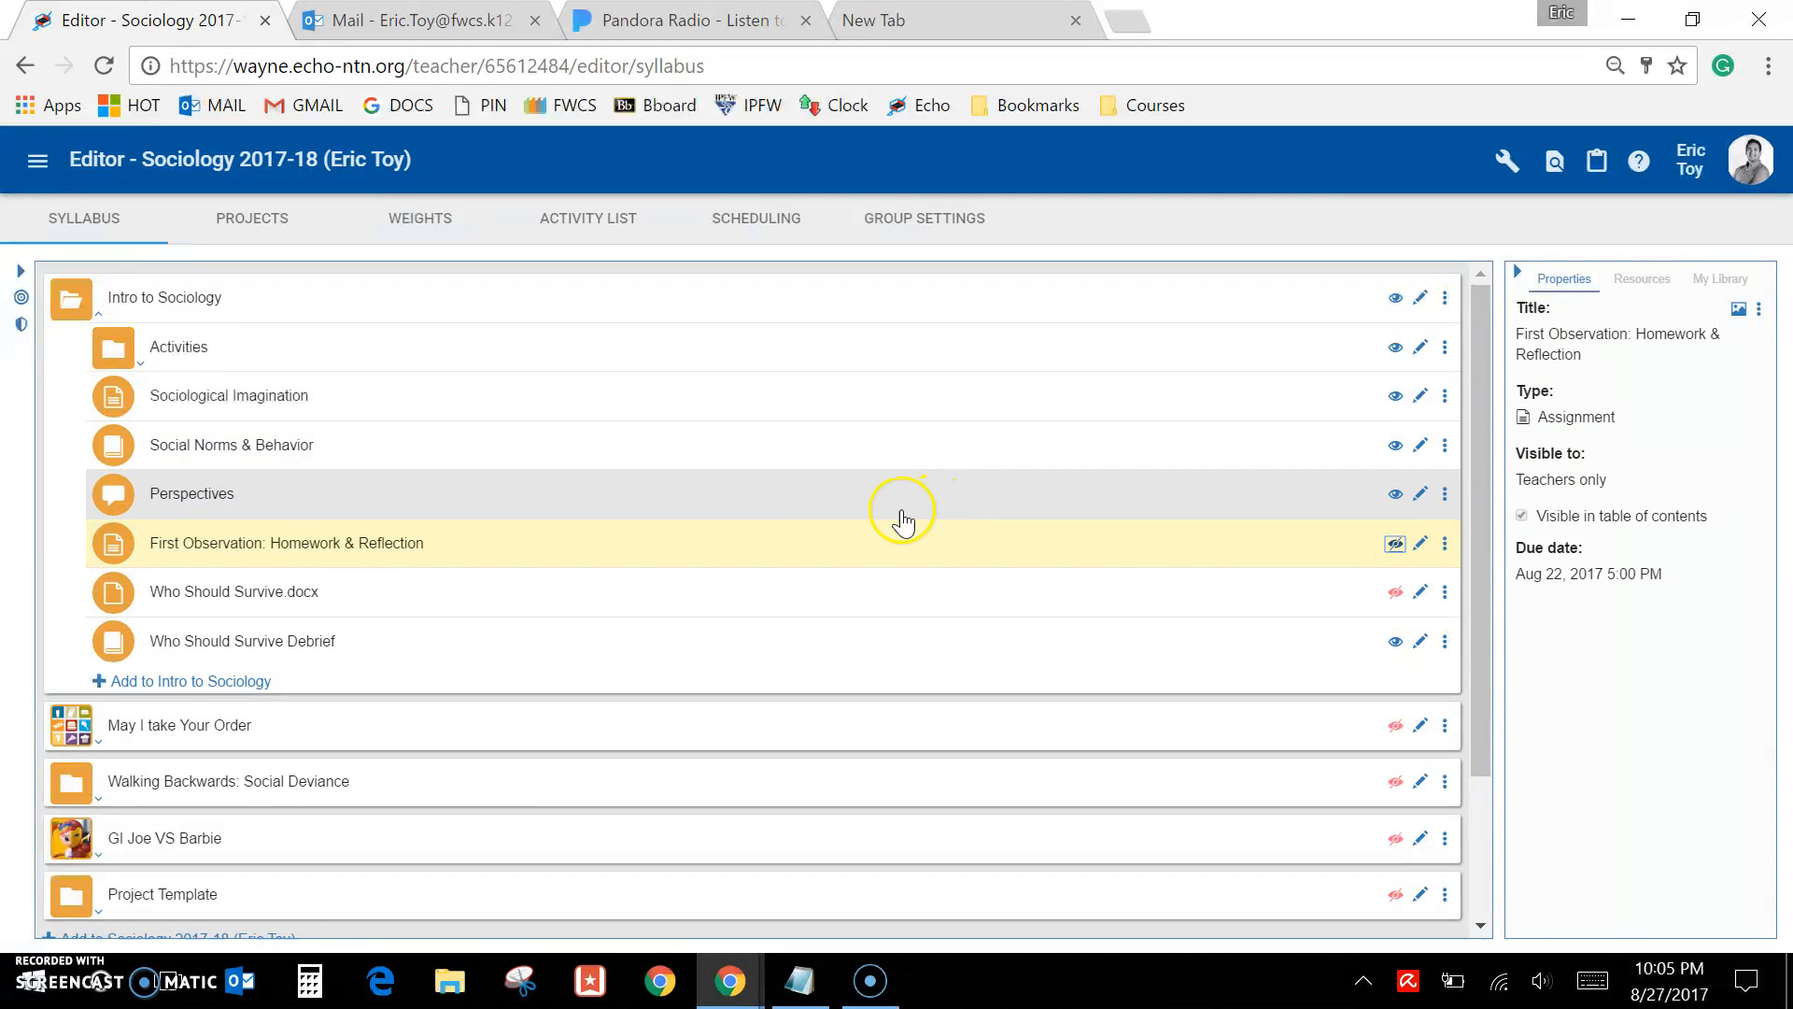
Reopen the gradebook's list of activities and review which Intro to Sociology activities it shows
click(37, 160)
click(103, 377)
click(425, 250)
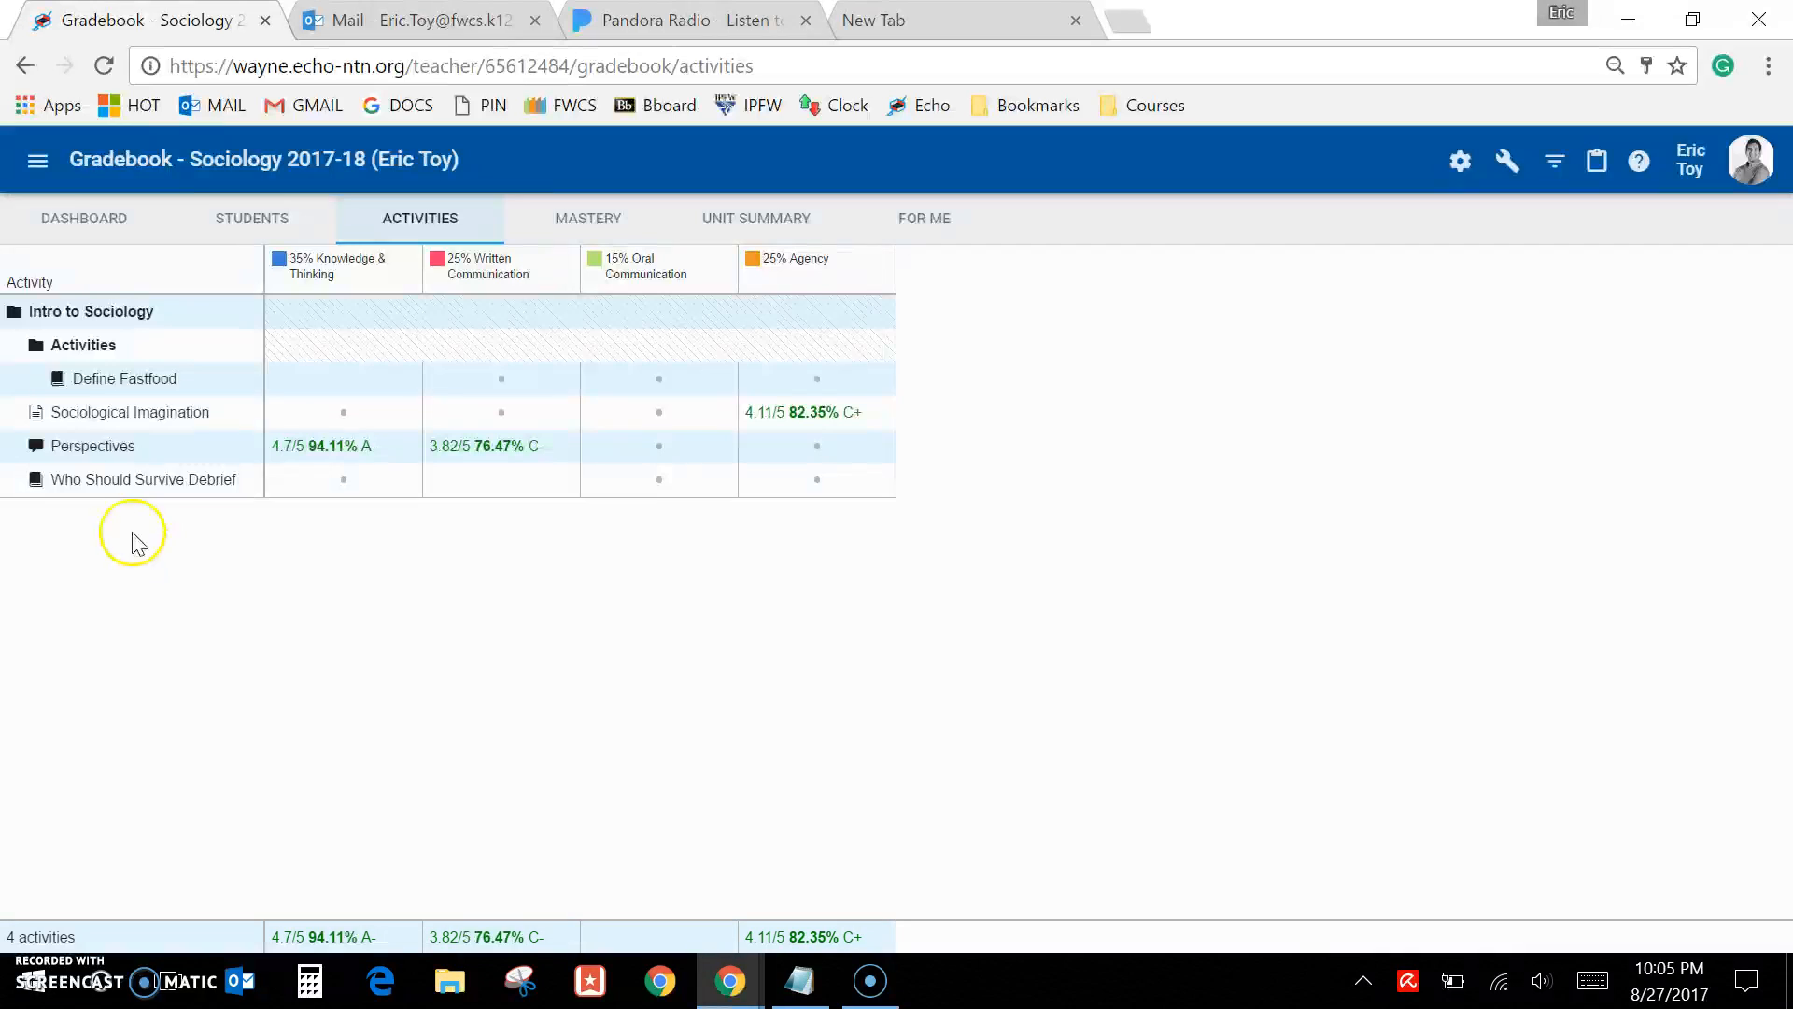
click(160, 425)
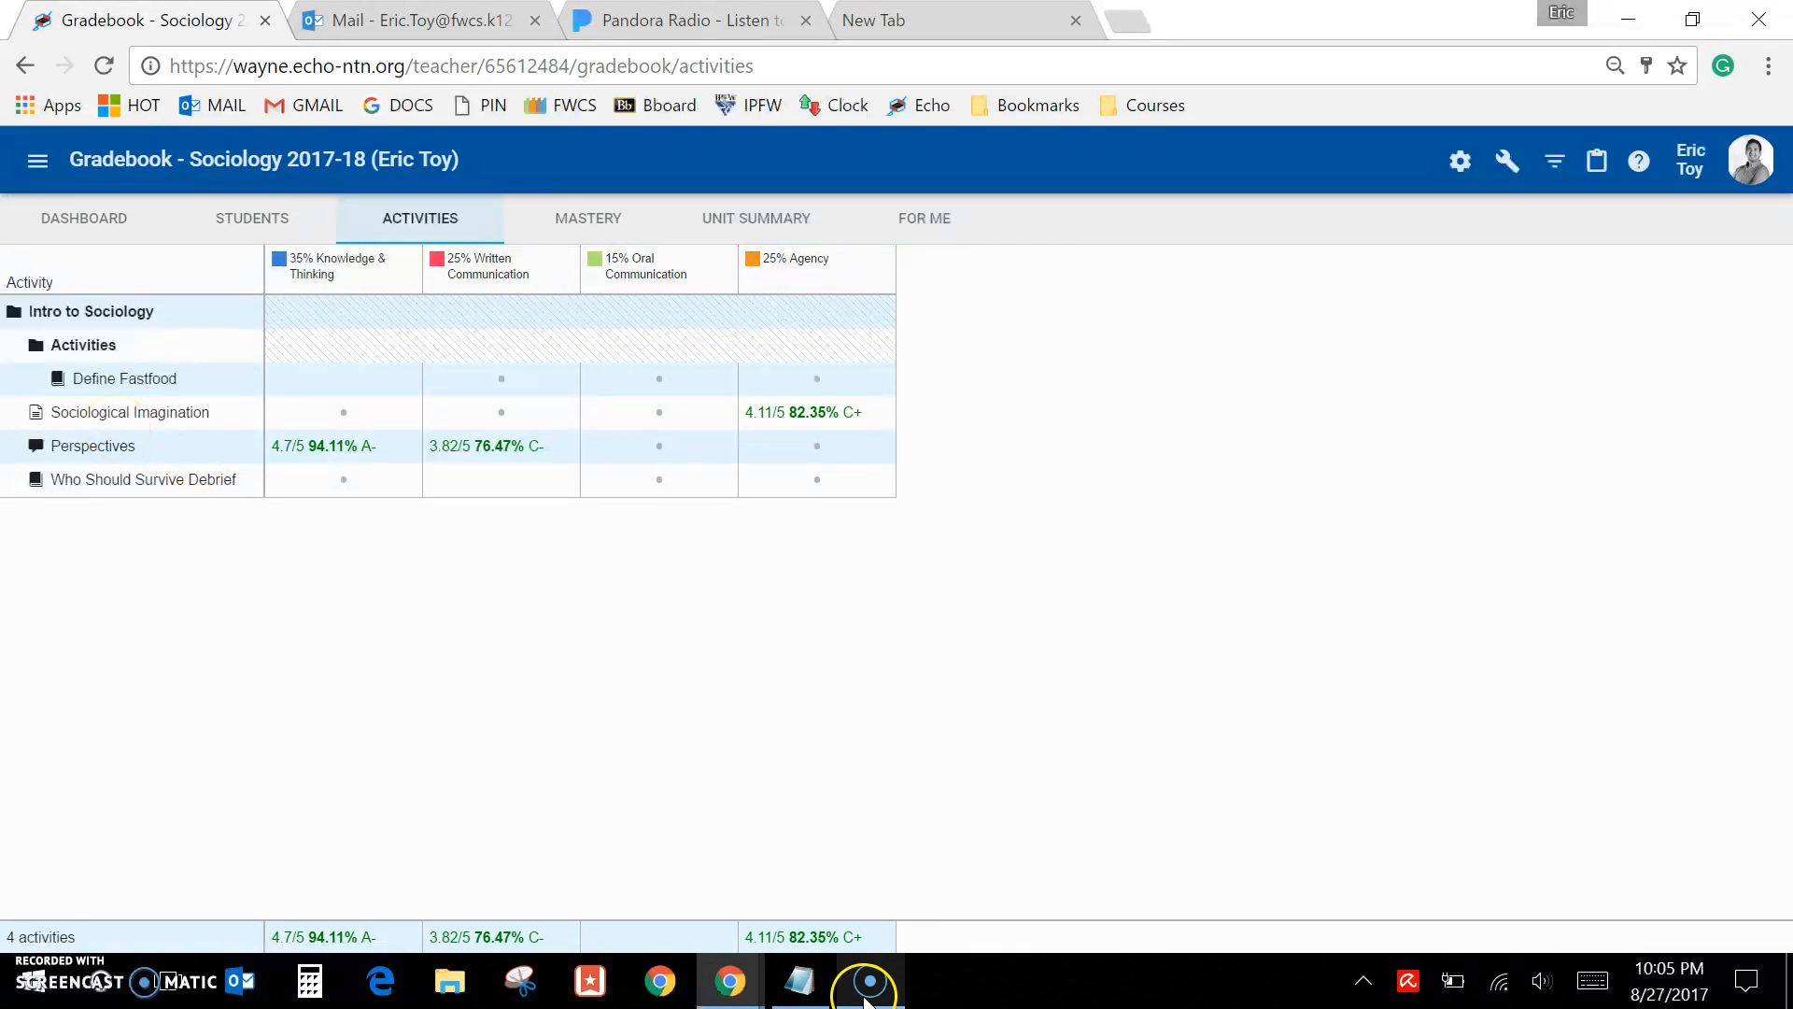
click(892, 996)
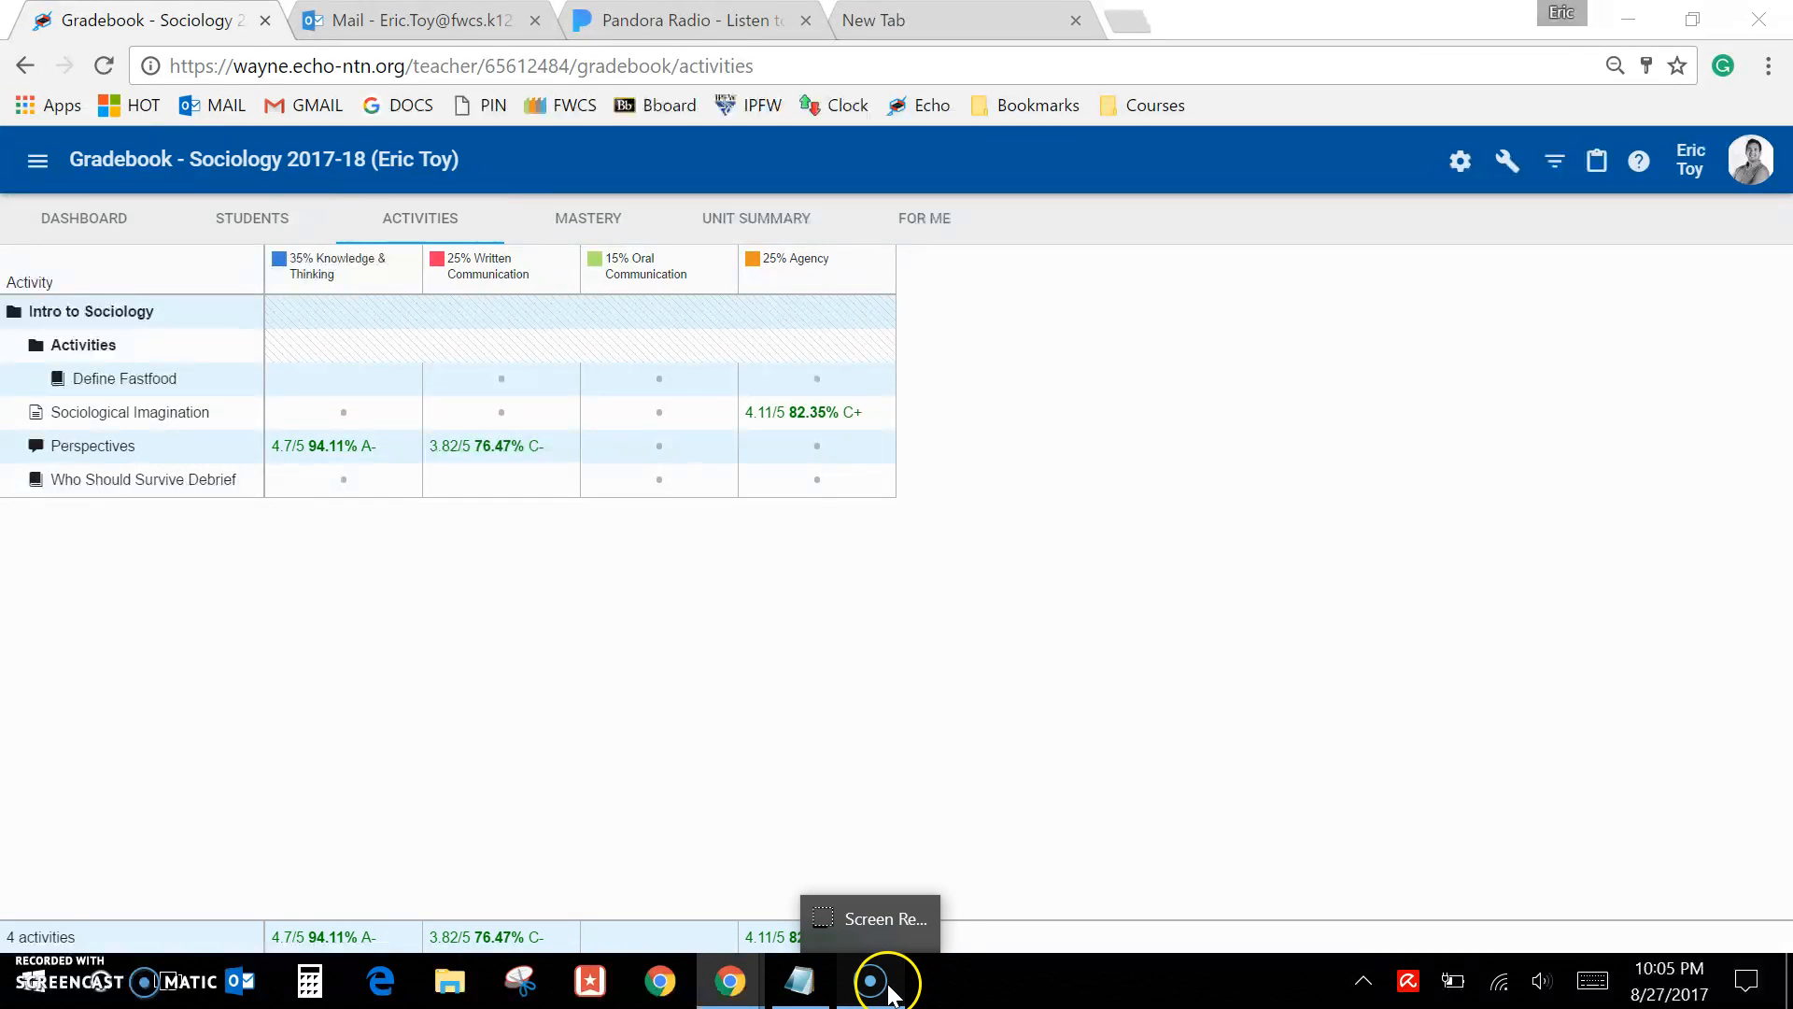